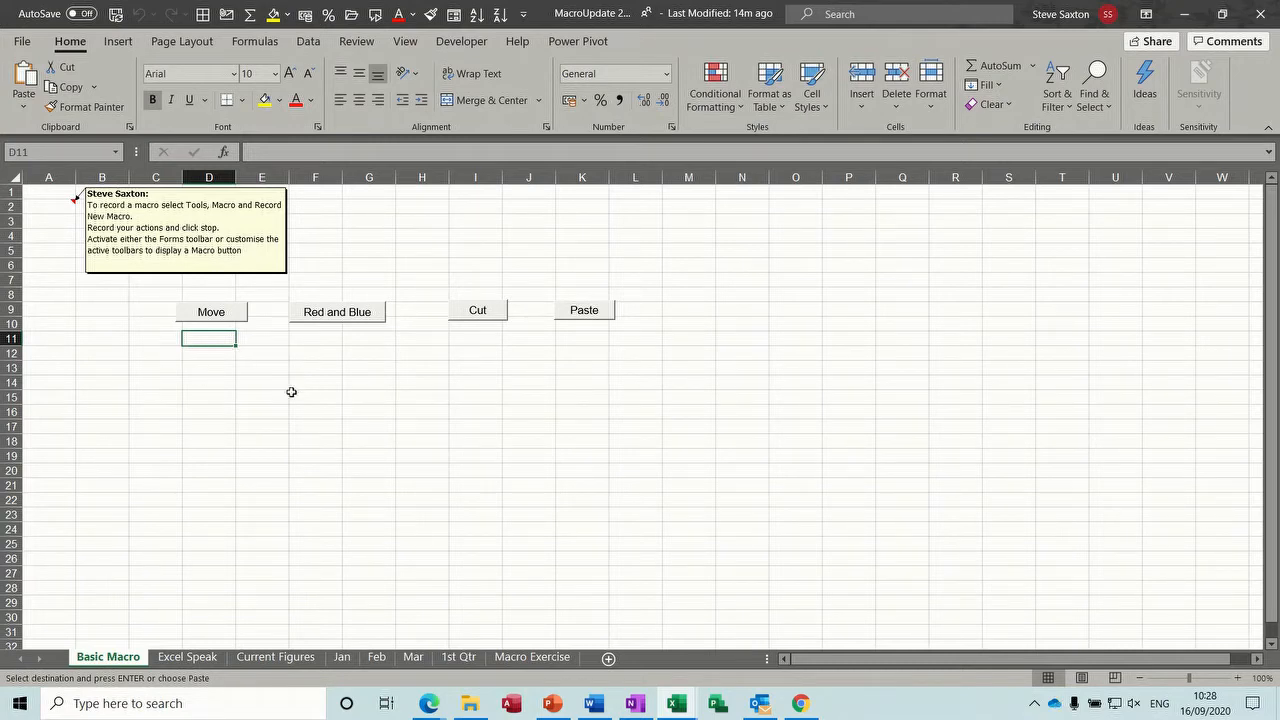
- Run the Move and Red and Blue macros on the Basic Macro sheet, and enter "test" in cell D20
{"action": "left_click", "coordinate": [213, 313]}
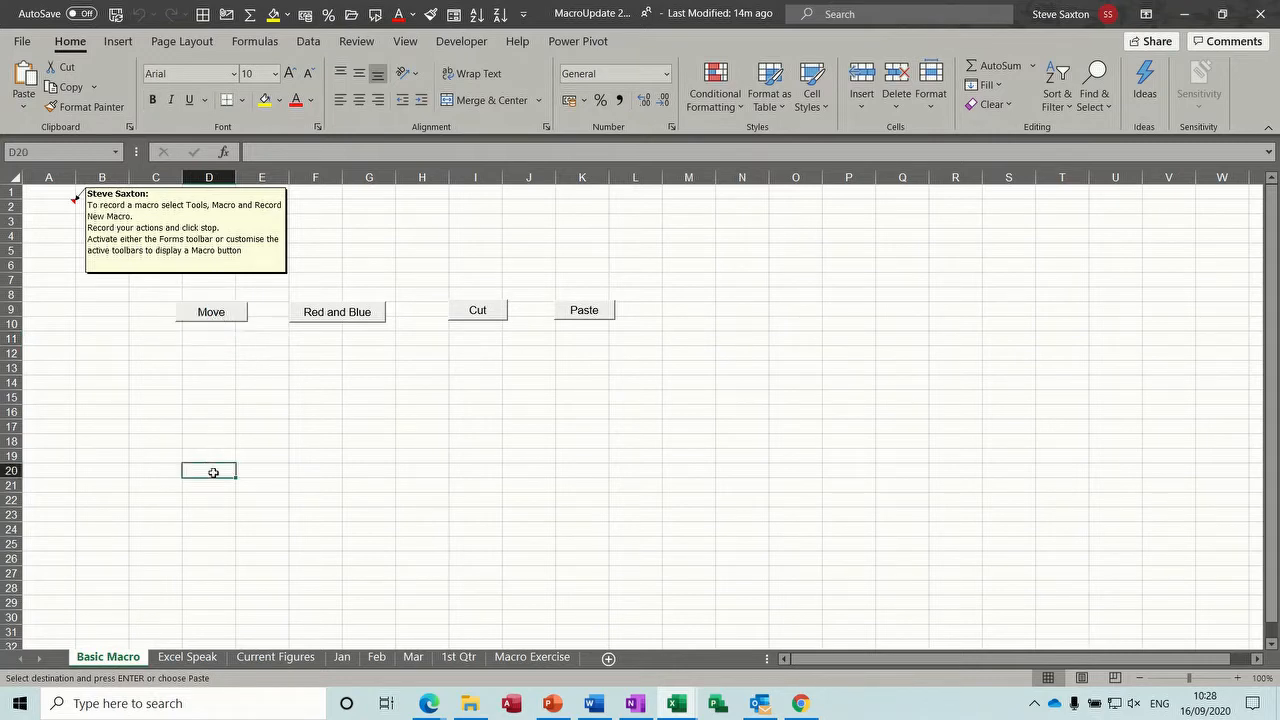
{"action": "left_click", "coordinate": [348, 320]}
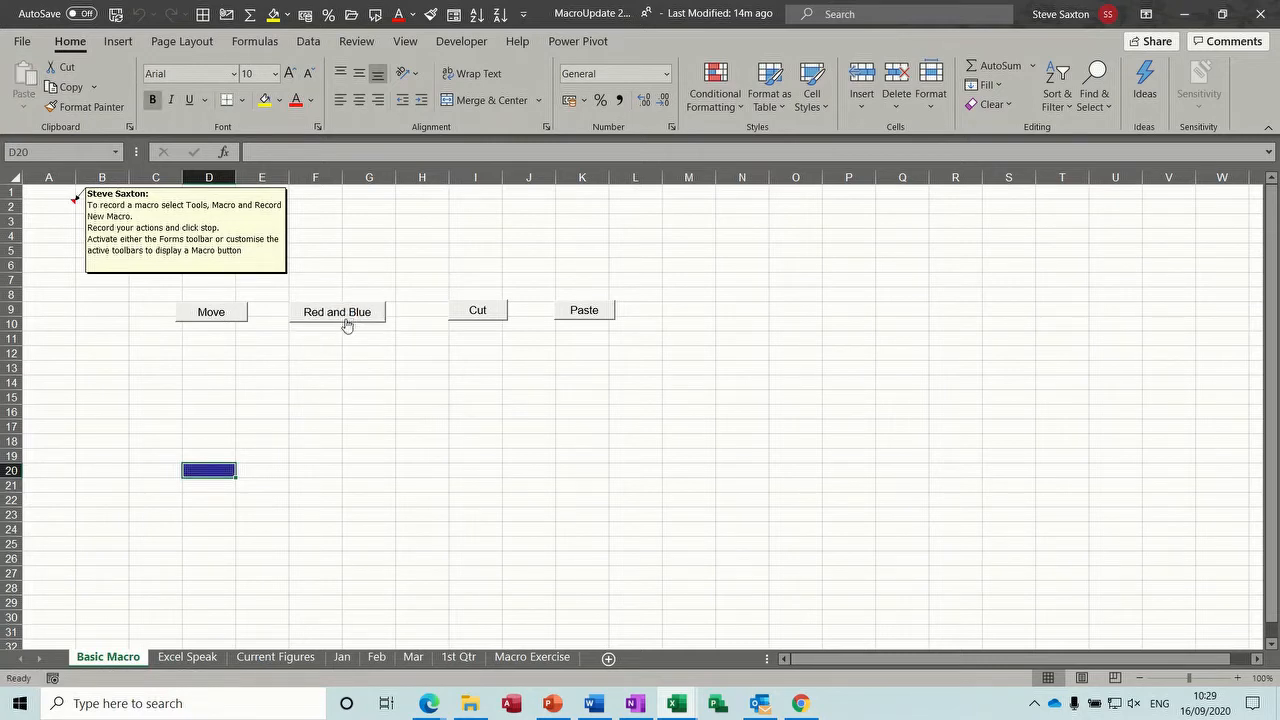
{"action": "type", "text": "test"}
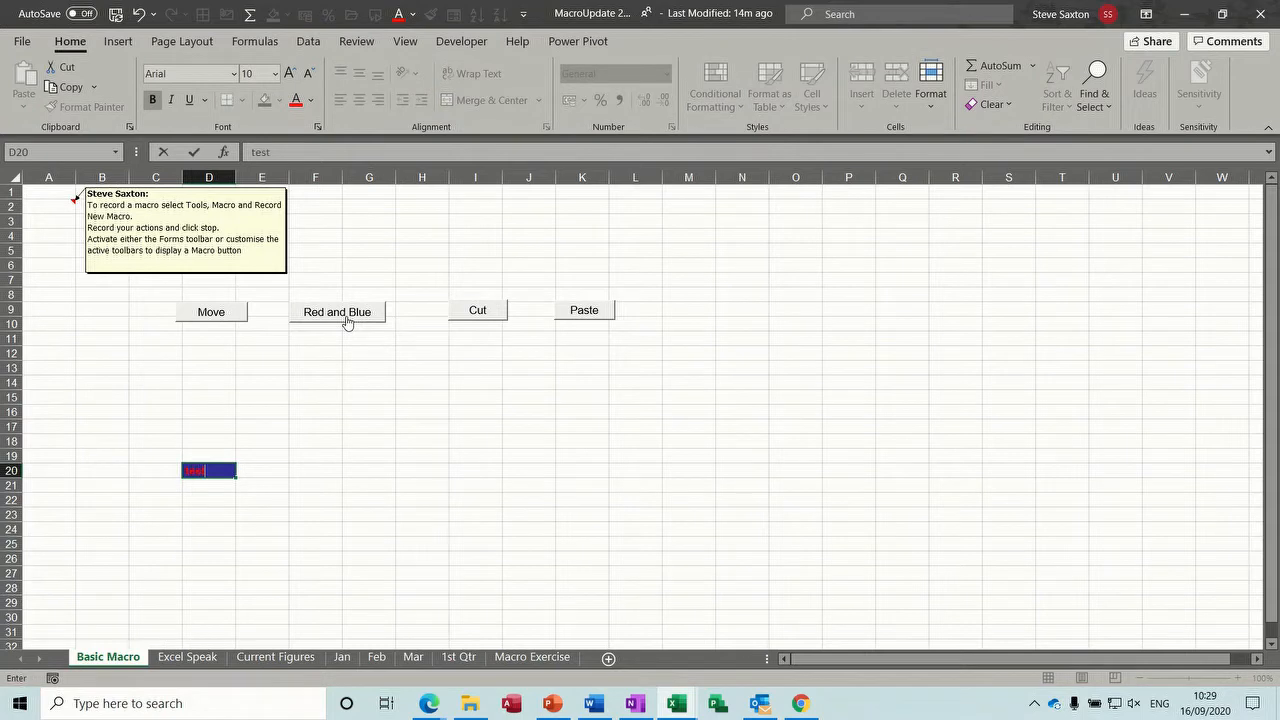
{"action": "key", "text": "Return"}
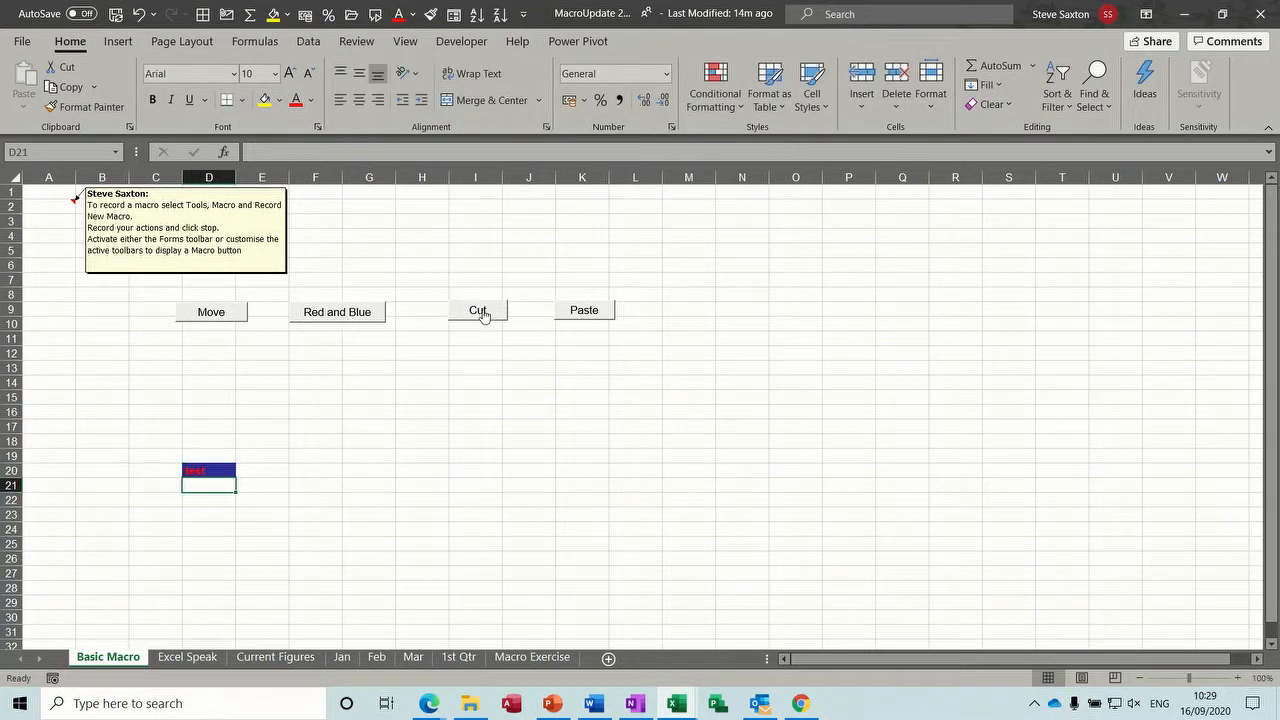
- Move the "test" cell from D20 to K13 using the sheet's Cut and Paste macros
{"action": "left_click", "coordinate": [220, 466]}
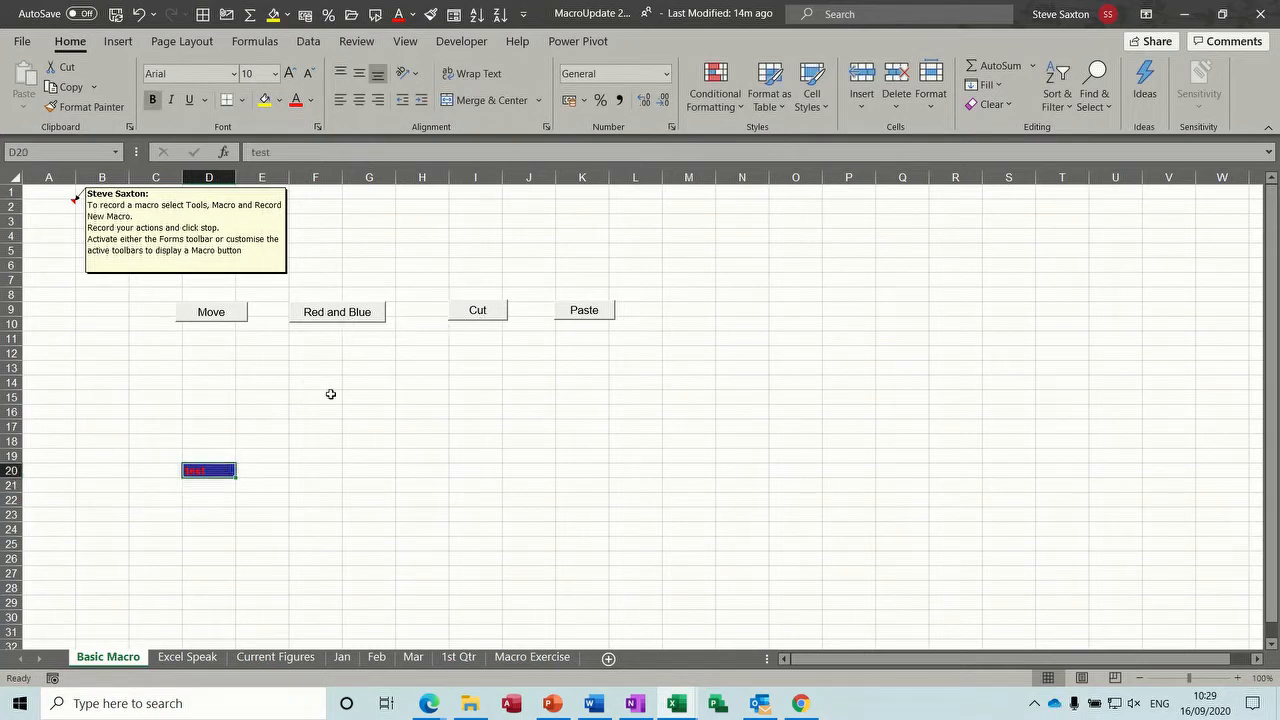
{"action": "left_click", "coordinate": [477, 311]}
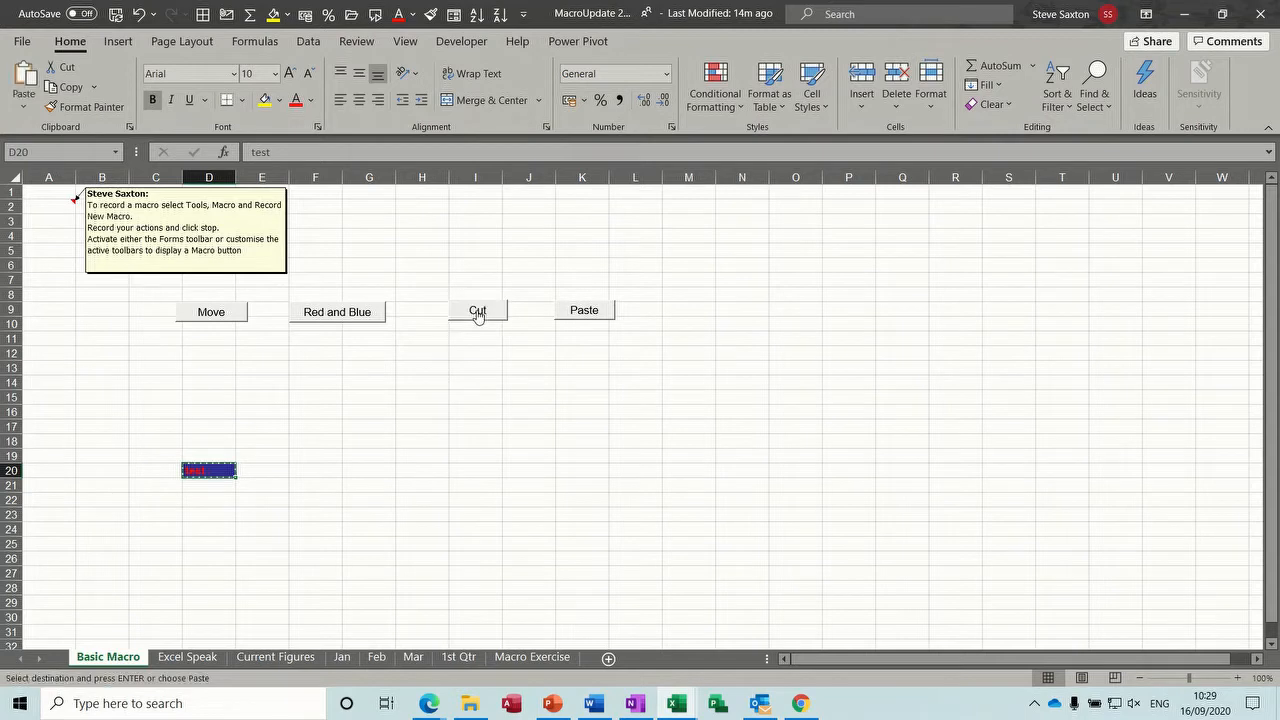
{"action": "left_click", "coordinate": [591, 315]}
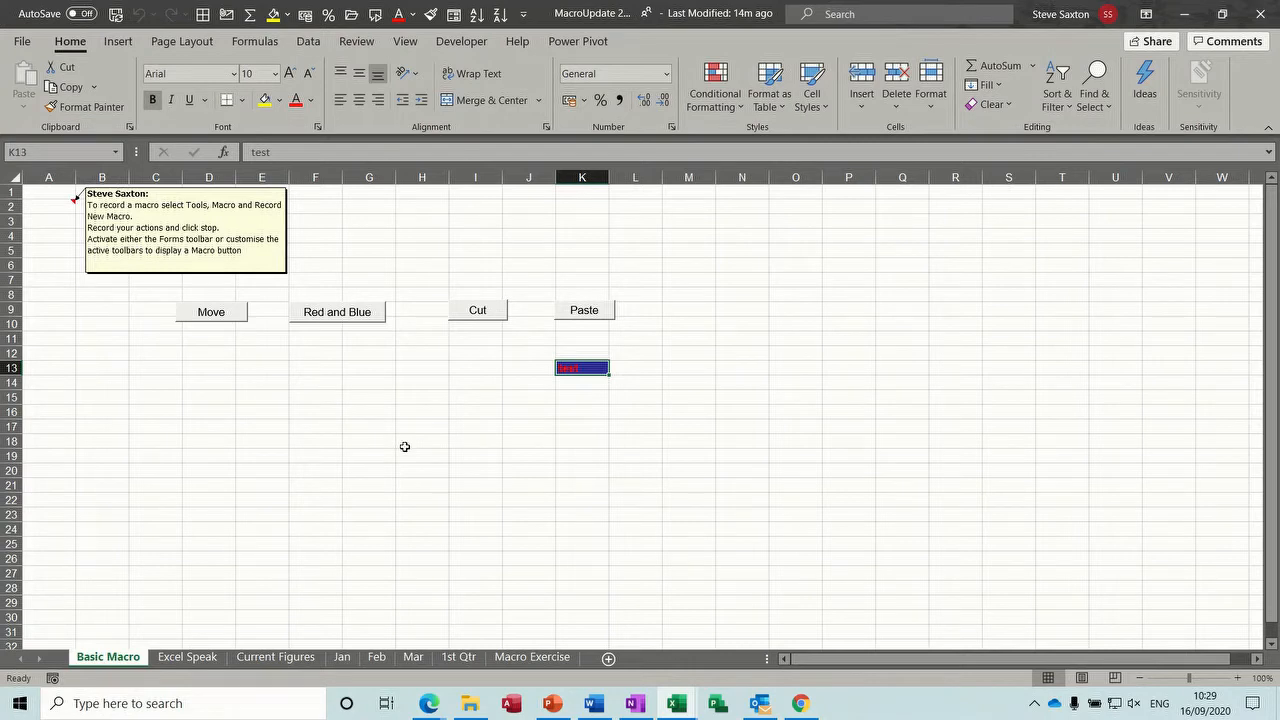
- Run the Check File macro on the Excel Speak sheet to check the hours worked
{"action": "left_click", "coordinate": [191, 658]}
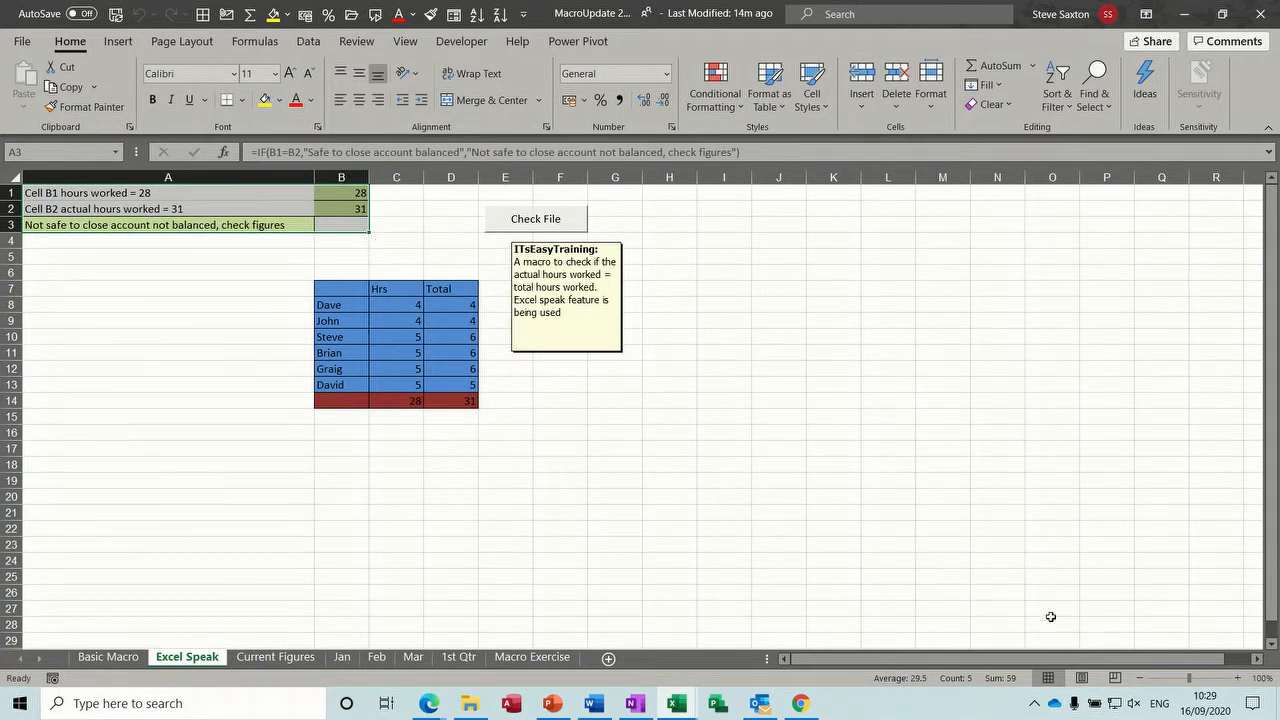
{"action": "left_click", "coordinate": [1133, 705]}
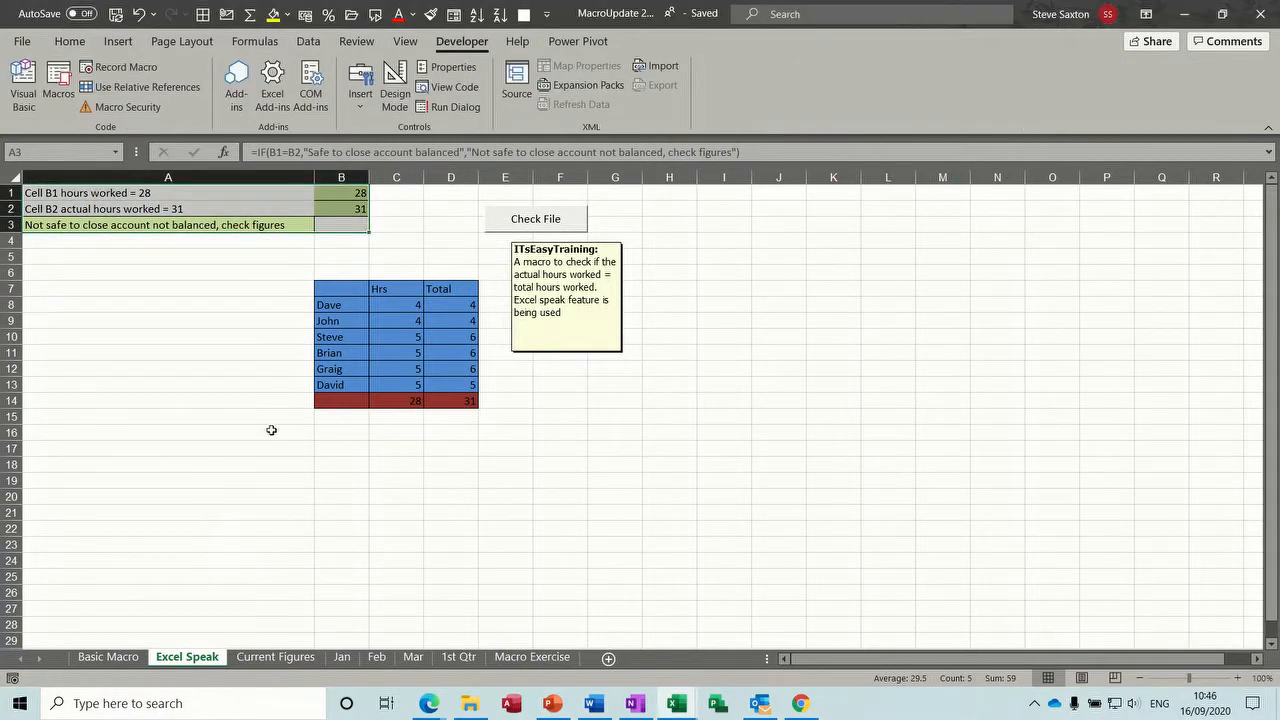
{"action": "left_click", "coordinate": [543, 221]}
{"action": "left_click", "coordinate": [72, 224]}
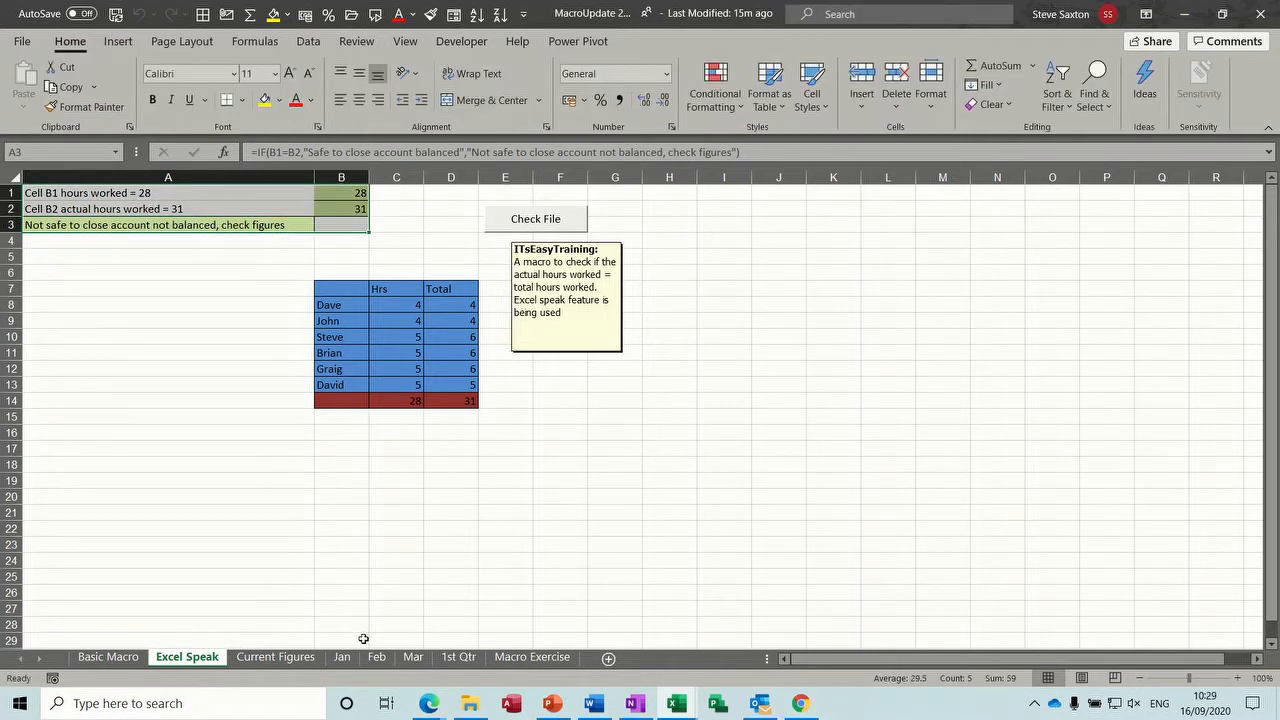
- Import the January budget on the Current Figures sheet and enter actuals of 34535 for VW Sales and 35355 for both Car sales and Body Shop
{"action": "left_click", "coordinate": [276, 657]}
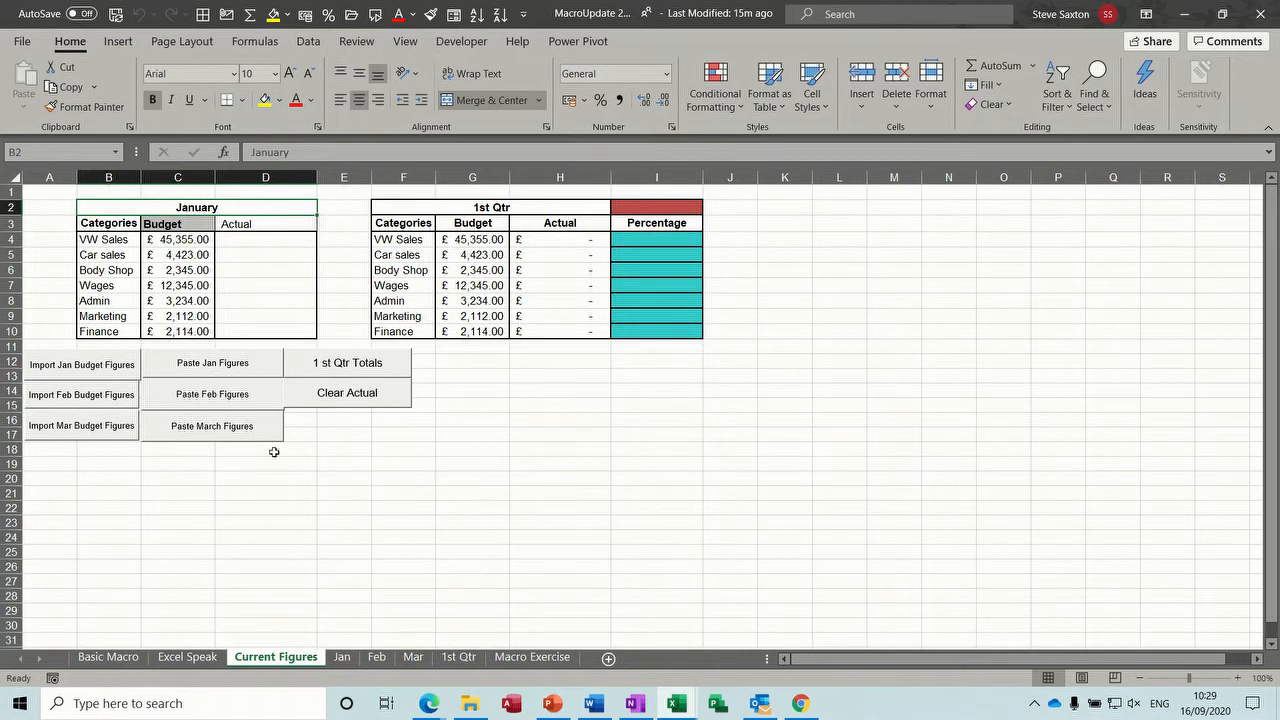
{"action": "left_click", "coordinate": [84, 372]}
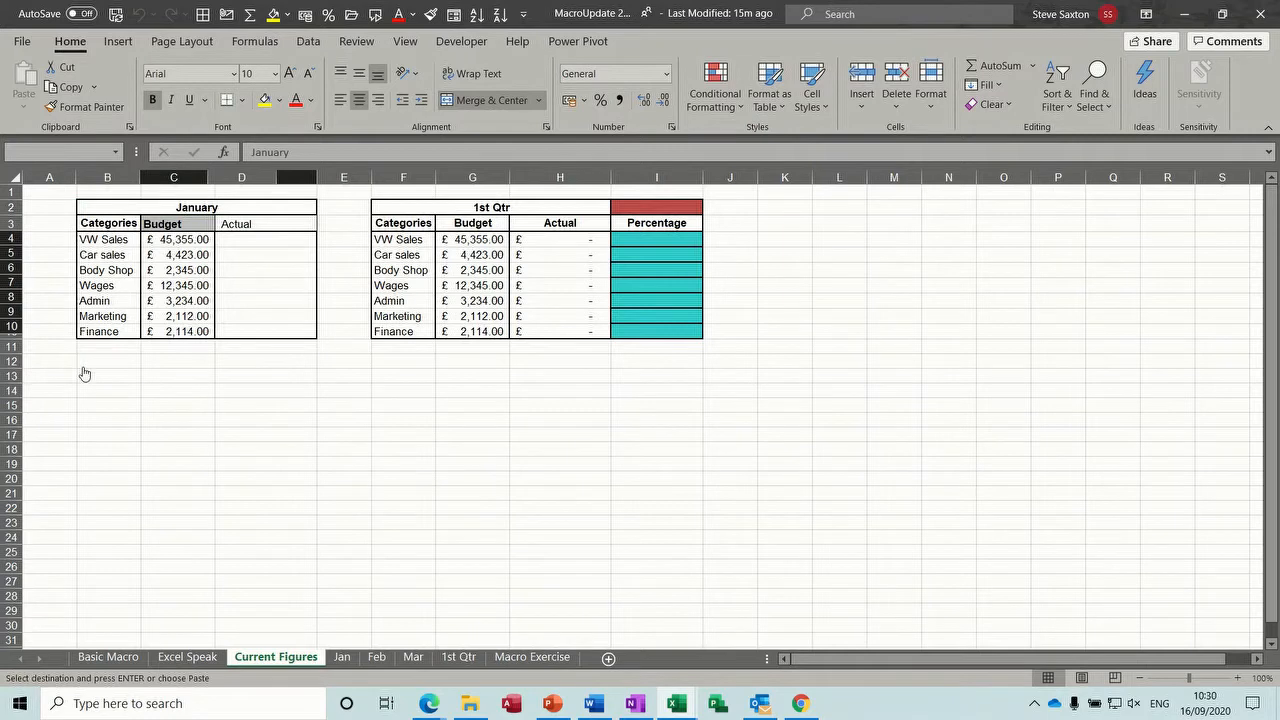
{"action": "left_click", "coordinate": [256, 240]}
{"action": "type", "text": "34,5"}
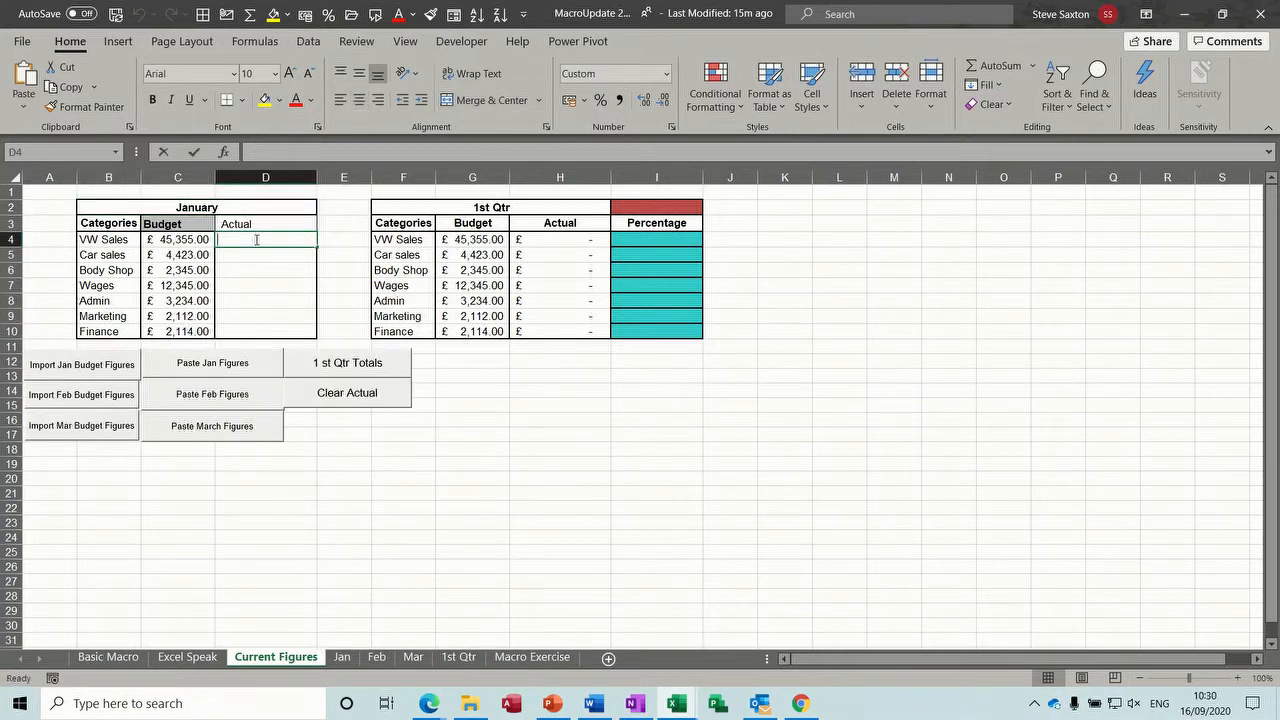
{"action": "type", "text": "35"}
{"action": "key", "text": "Return"}
{"action": "type", "text": "35355"}
{"action": "key", "text": "Return"}
{"action": "type", "text": "353,535"}
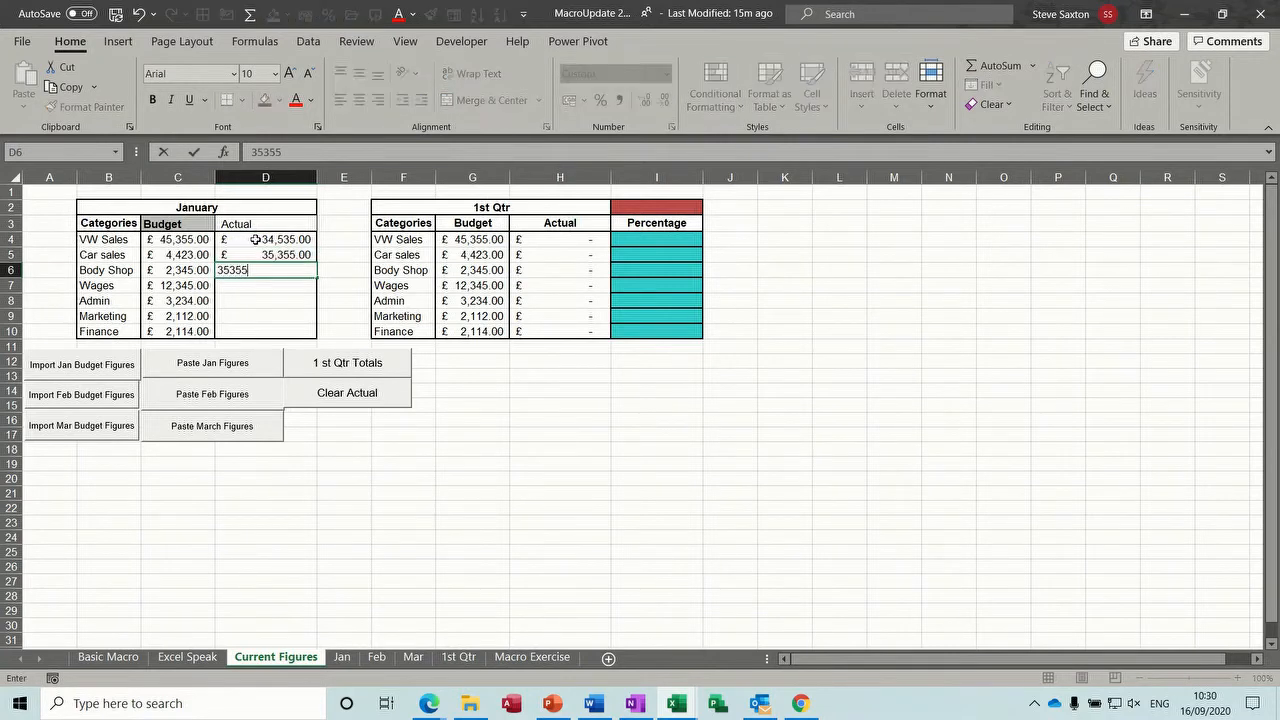
{"action": "key", "text": "Return"}
- Enter January actuals of 353535 for Wages, 353335 for Admin, 353535 for Marketing and 35355 for Finance, and run the Paste Jan Figures macro
{"action": "type", "text": "353535"}
{"action": "key", "text": "Return"}
{"action": "type", "text": "353335"}
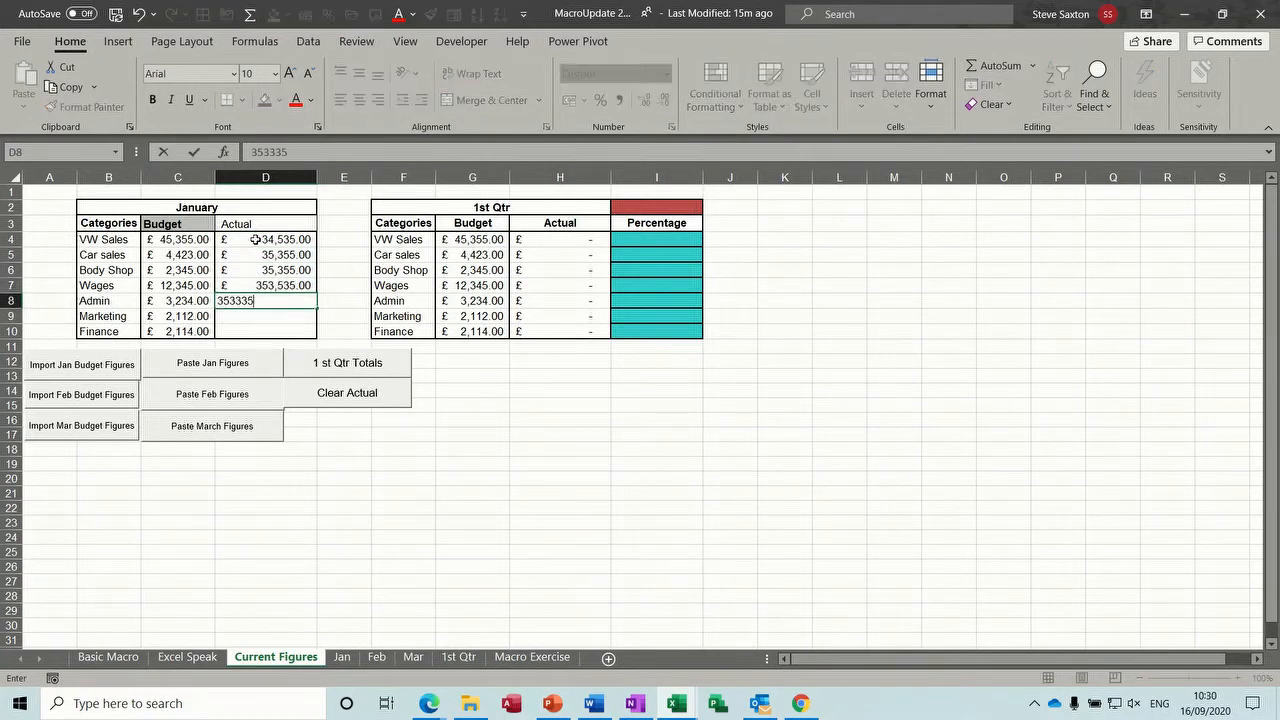
{"action": "key", "text": "Return"}
{"action": "type", "text": "353535"}
{"action": "key", "text": "Return"}
{"action": "type", "text": "35355"}
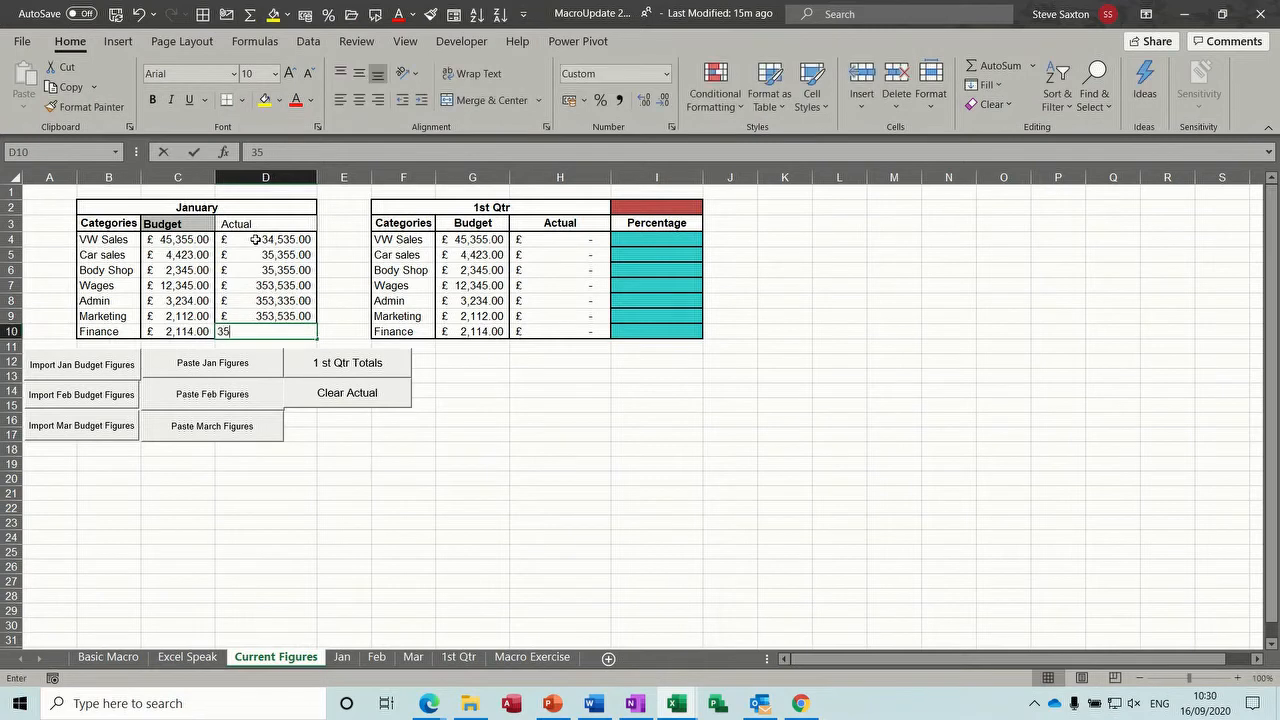
{"action": "key", "text": "Return"}
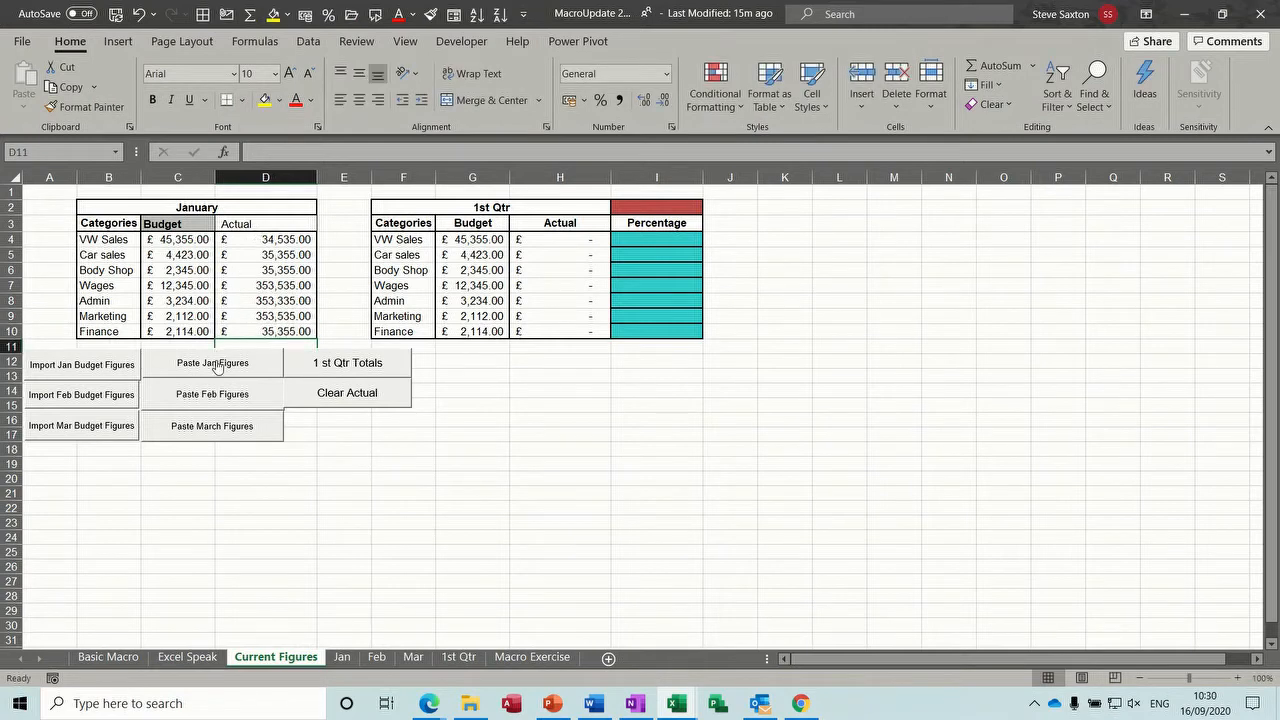
{"action": "left_click", "coordinate": [214, 364]}
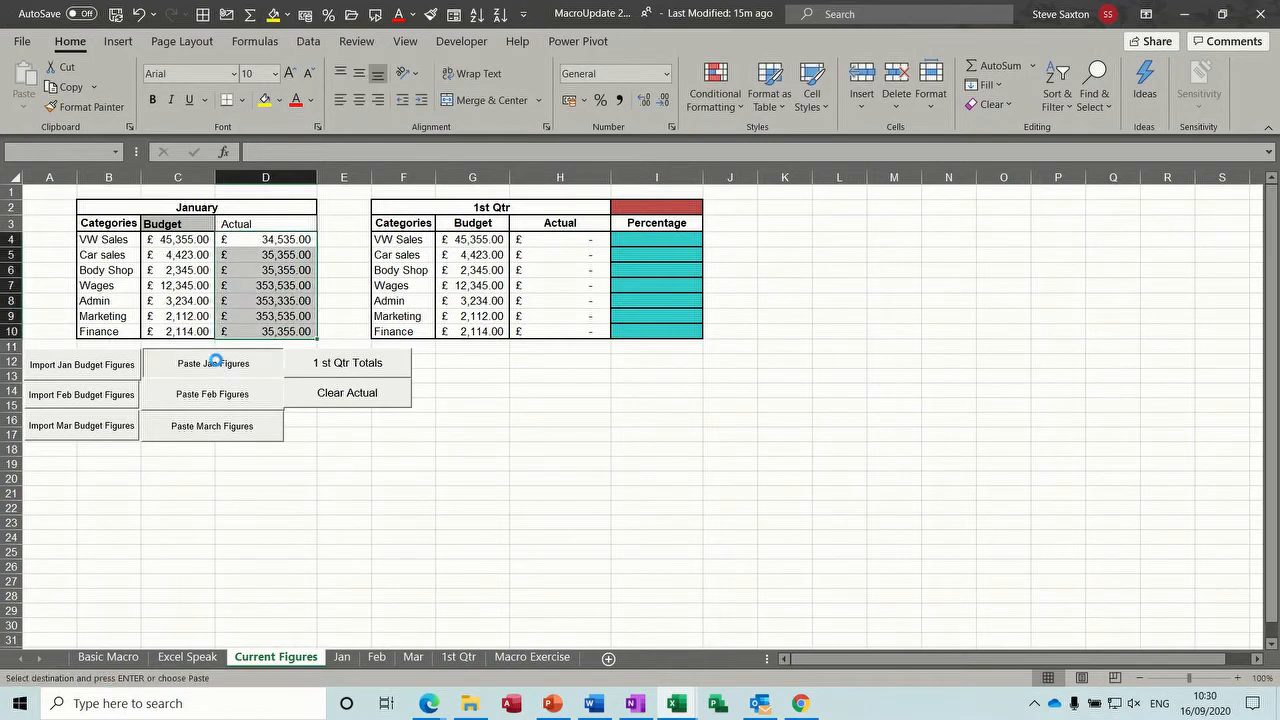
- Import the February budget figures and enter actuals of 4344 for VW Sales, 4335 for Car sales and 3555 for Body Shop
{"action": "left_click", "coordinate": [95, 396]}
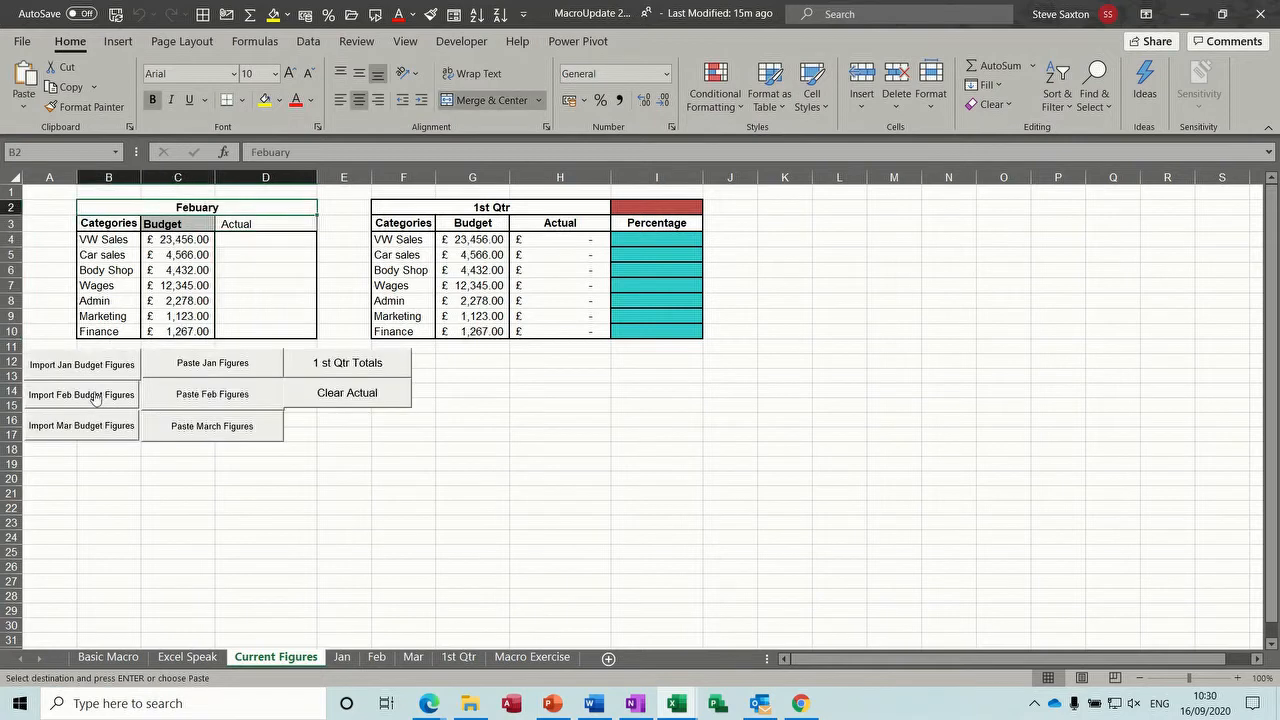
{"action": "left_click", "coordinate": [251, 245]}
{"action": "type", "text": "4,344"}
{"action": "key", "text": "Return"}
{"action": "type", "text": "4335"}
{"action": "key", "text": "Return"}
{"action": "type", "text": "3555"}
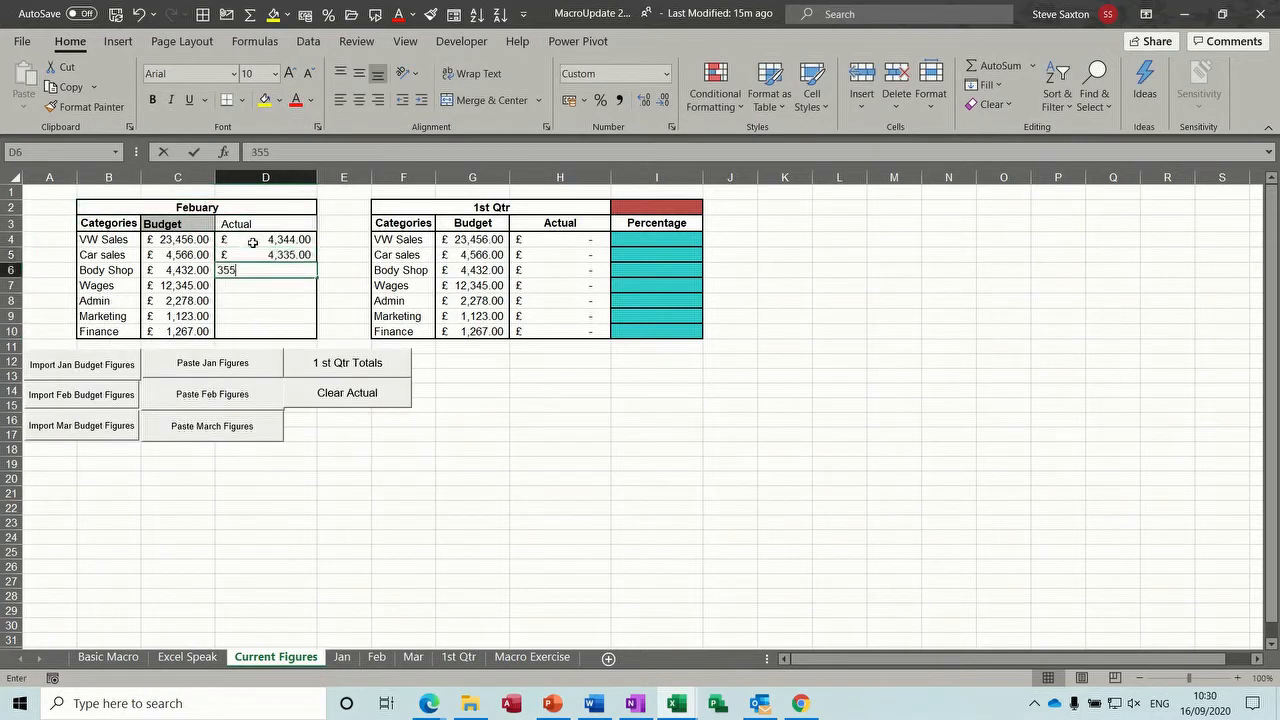
{"action": "key", "text": "Return"}
- Enter February actuals of 5545 for Wages, 555 for Admin, 55 for Marketing and 5545 for Finance, and run the 1st Qtr Totals macro
{"action": "type", "text": "5,545"}
{"action": "key", "text": "Return"}
{"action": "type", "text": "555"}
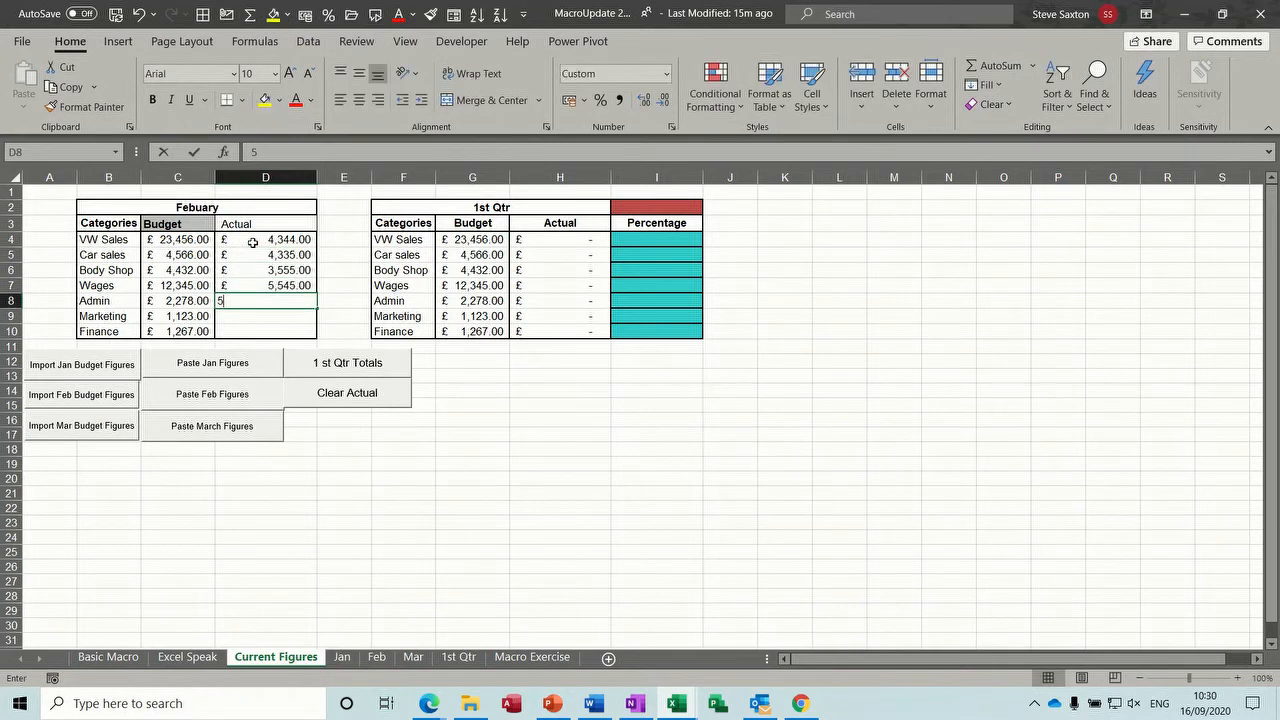
{"action": "key", "text": "Return"}
{"action": "type", "text": "55"}
{"action": "key", "text": "Return"}
{"action": "type", "text": "5545"}
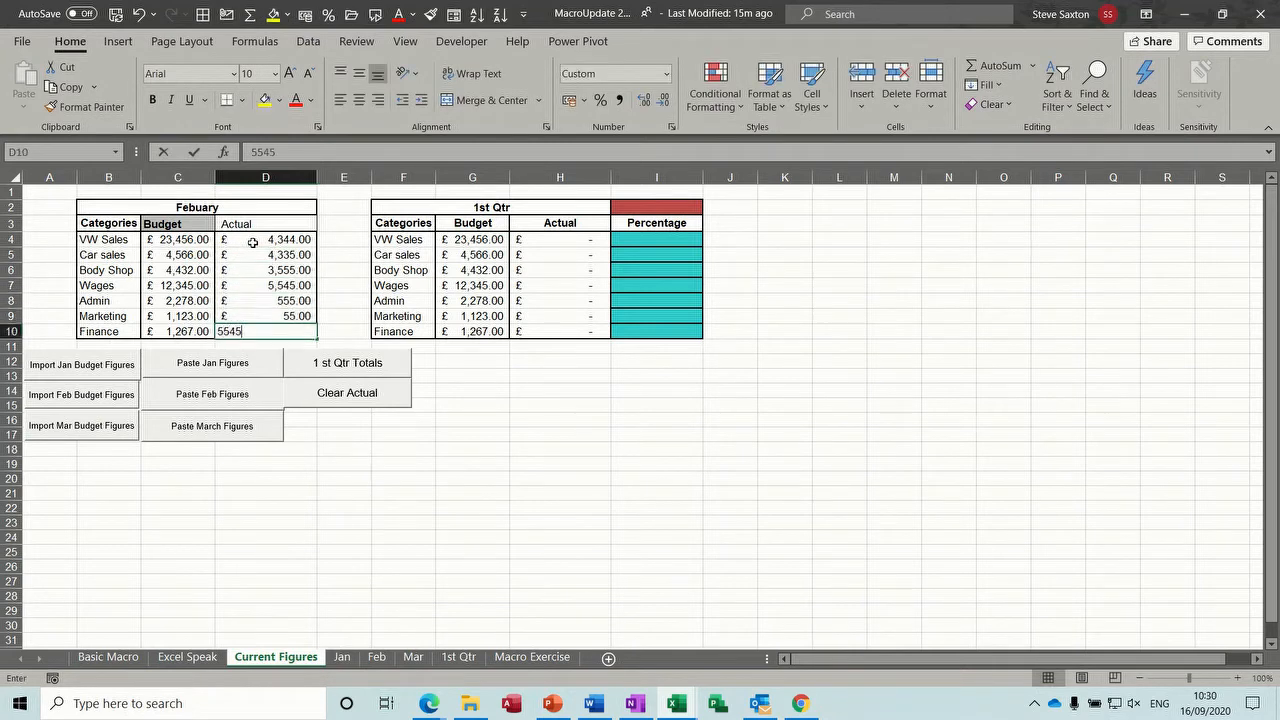
{"action": "key", "text": "Return"}
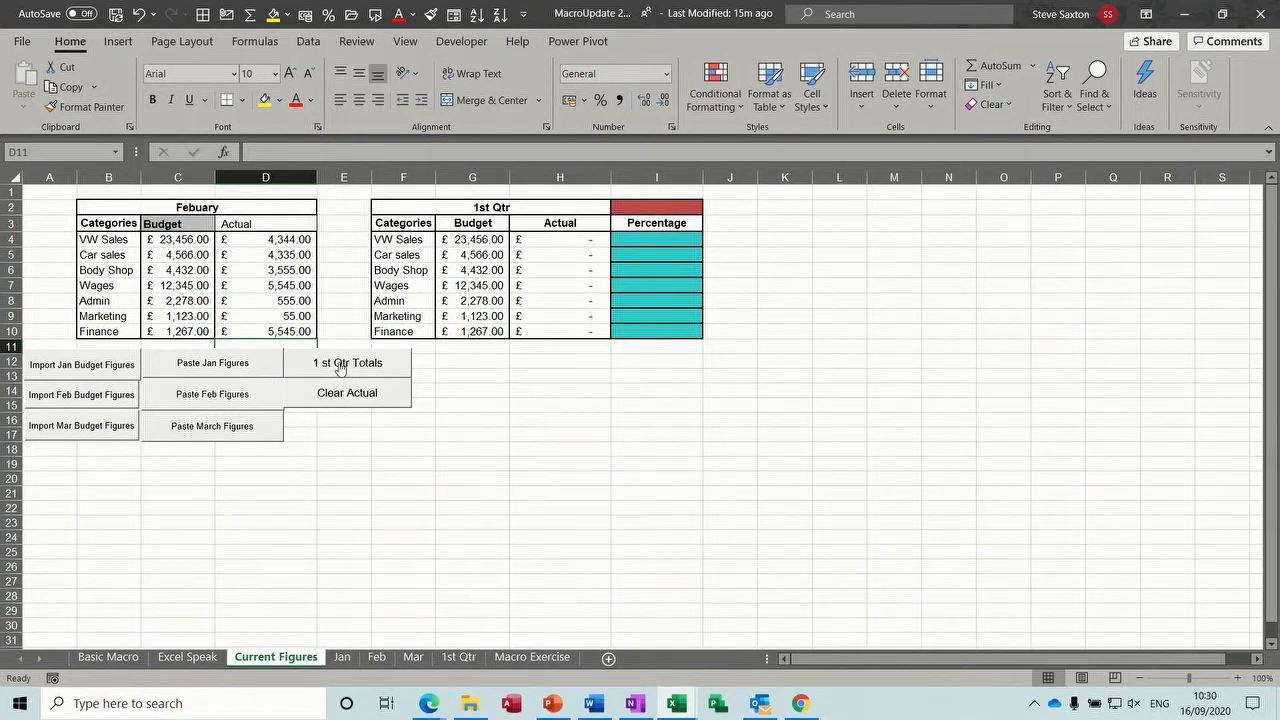
{"action": "left_click", "coordinate": [355, 367]}
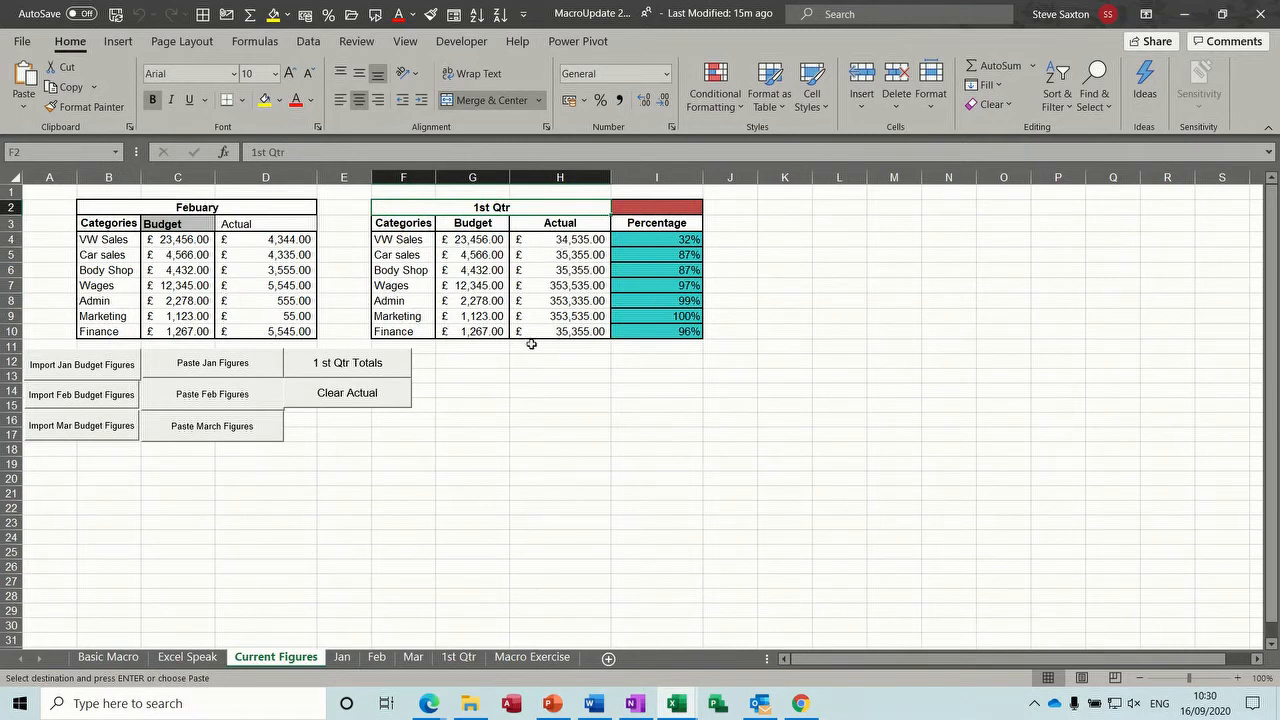
- Review the Jan, Feb, Mar and 1st Qtr sheets, including the quarterly VW Sales actual formula, and look over the Macro Exercise instructions
{"action": "left_click", "coordinate": [342, 657]}
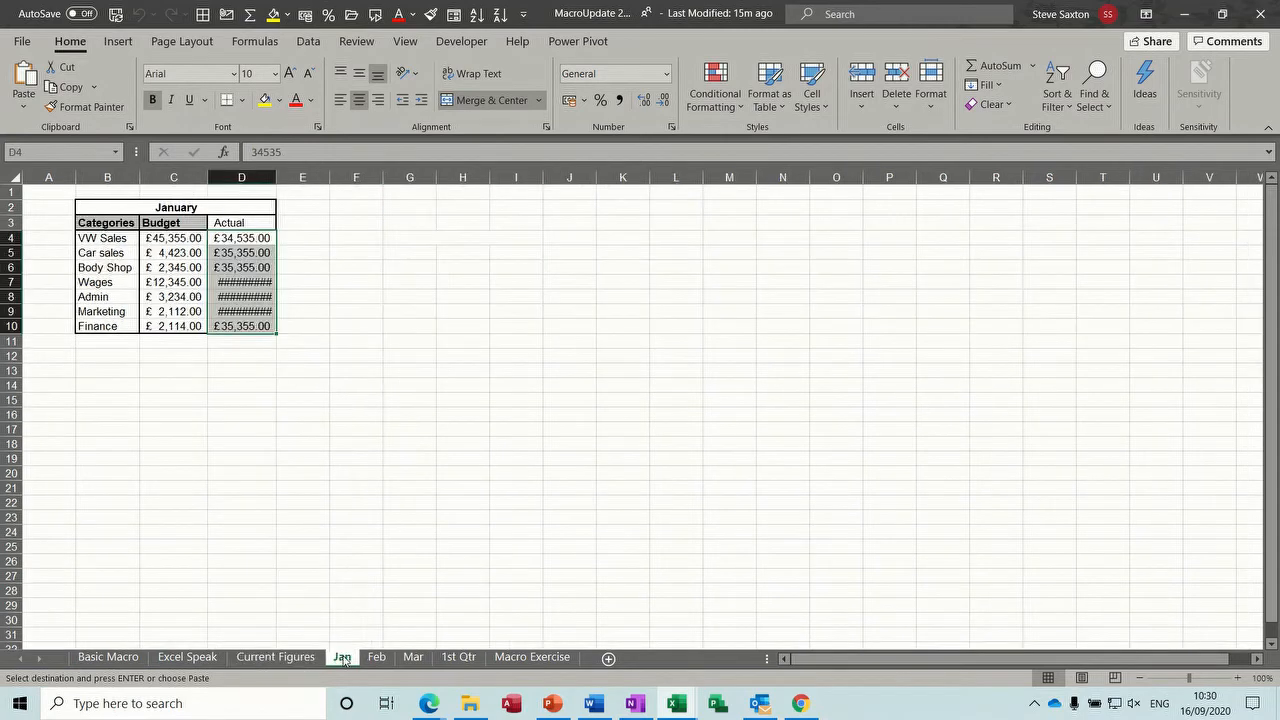
{"action": "left_click", "coordinate": [376, 657]}
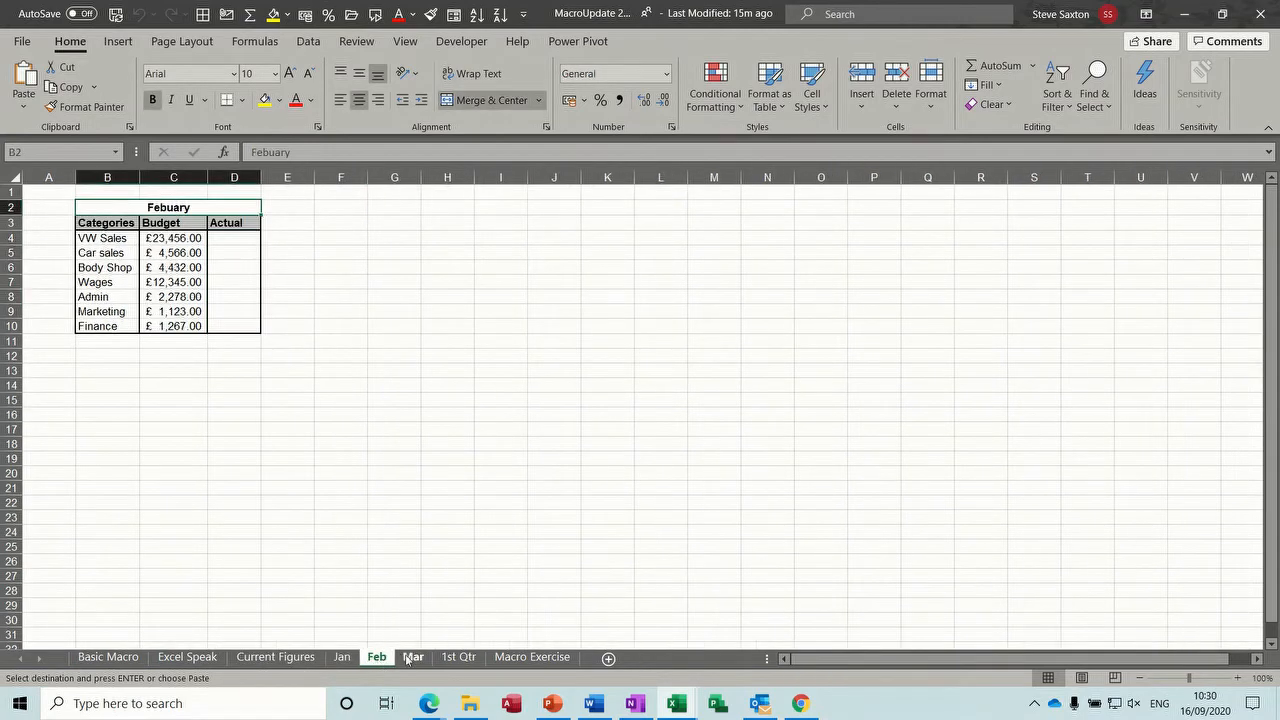
{"action": "left_click", "coordinate": [410, 657]}
{"action": "left_click", "coordinate": [459, 657]}
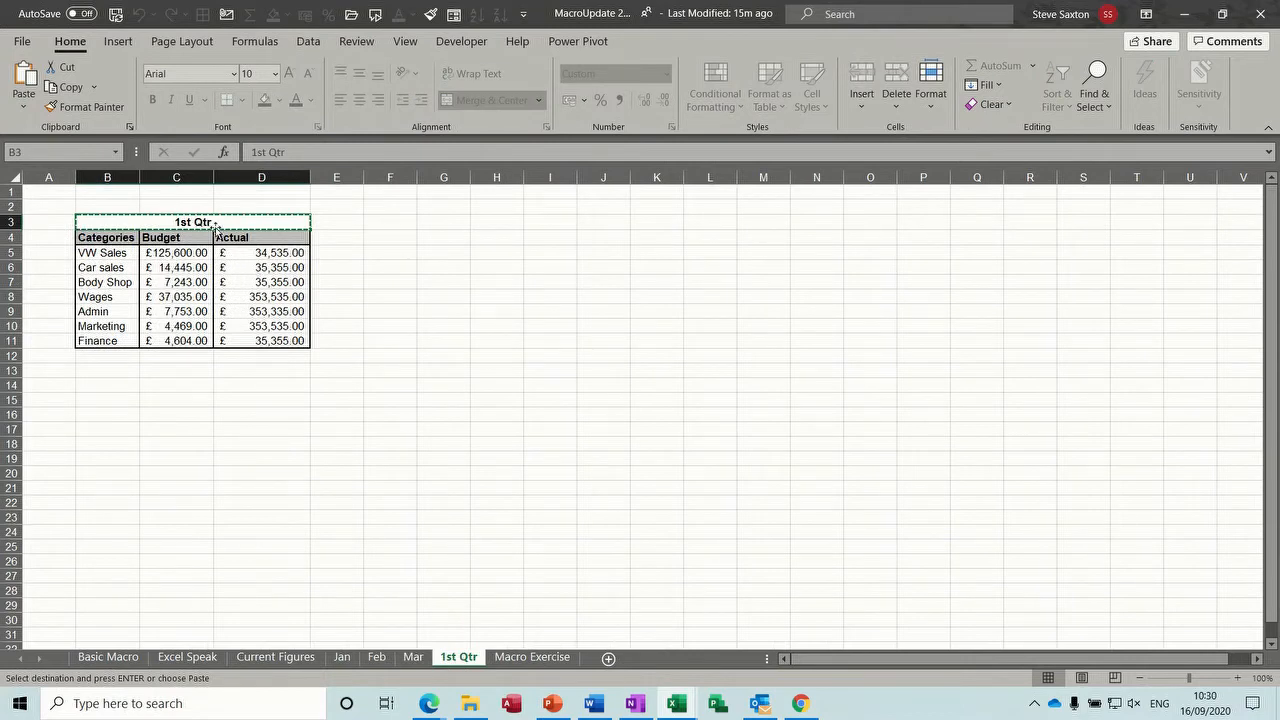
{"action": "left_click", "coordinate": [275, 257]}
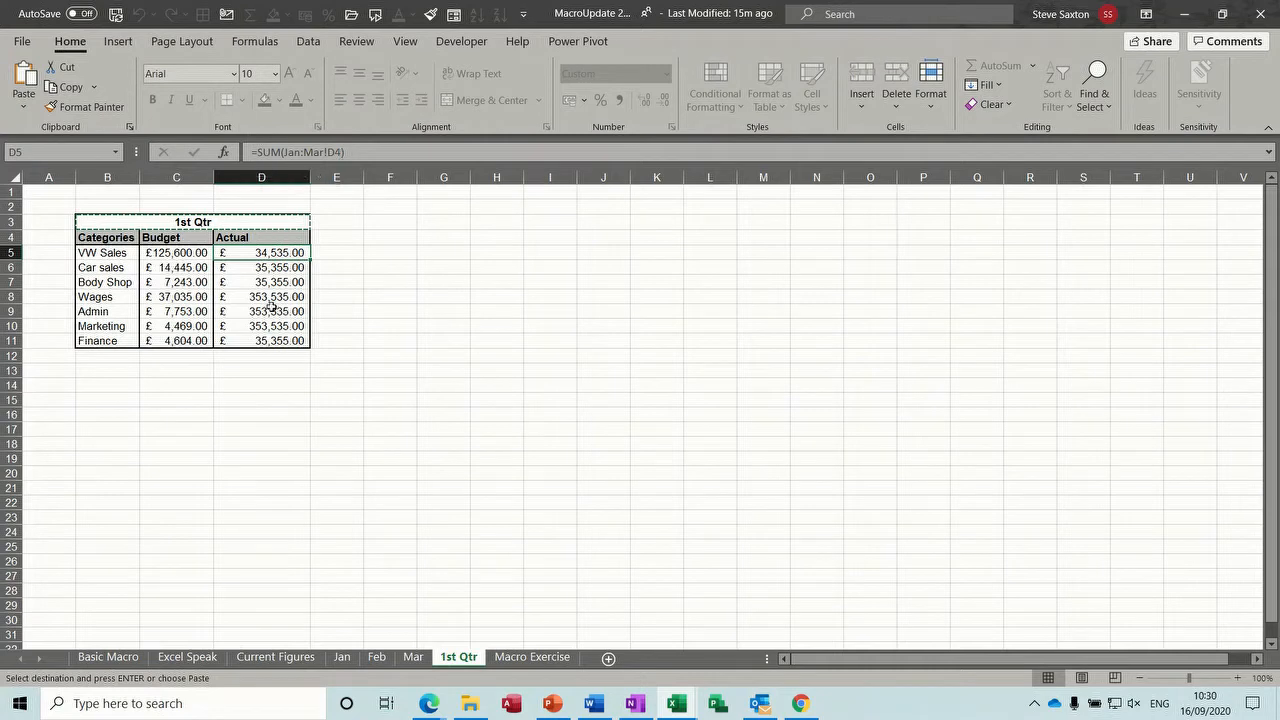
{"action": "left_click", "coordinate": [275, 657]}
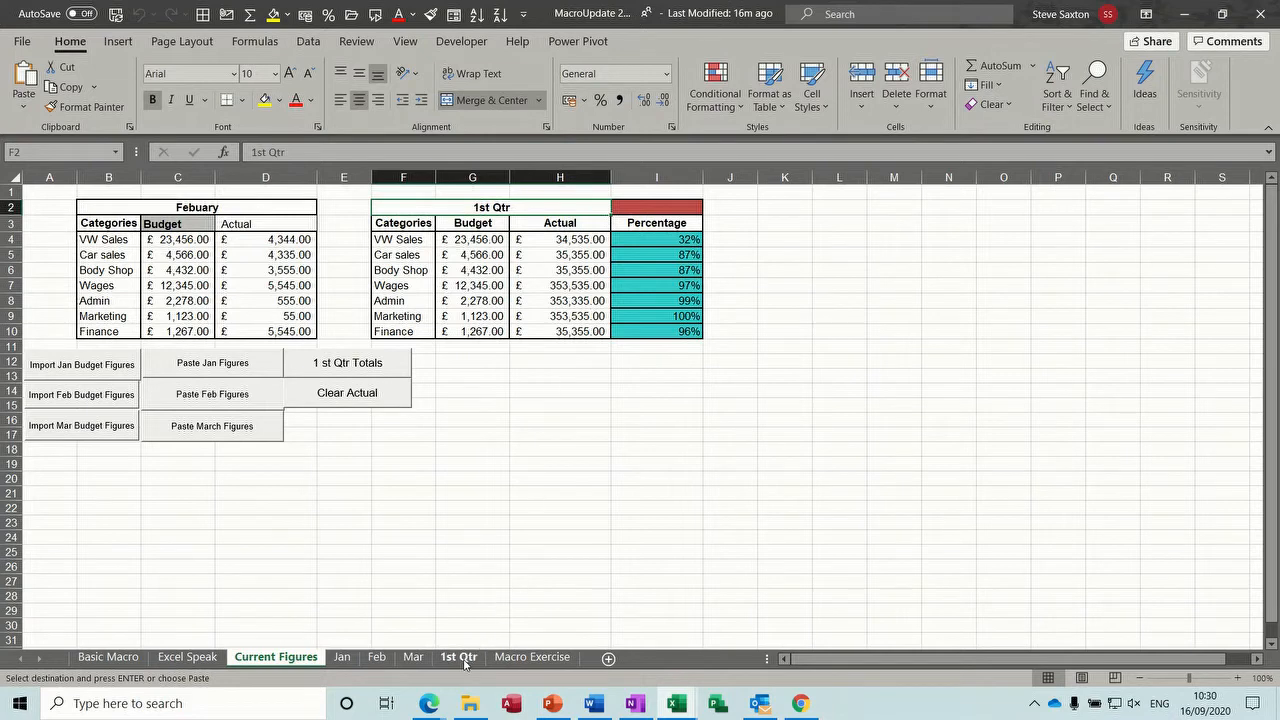
{"action": "left_click", "coordinate": [533, 657]}
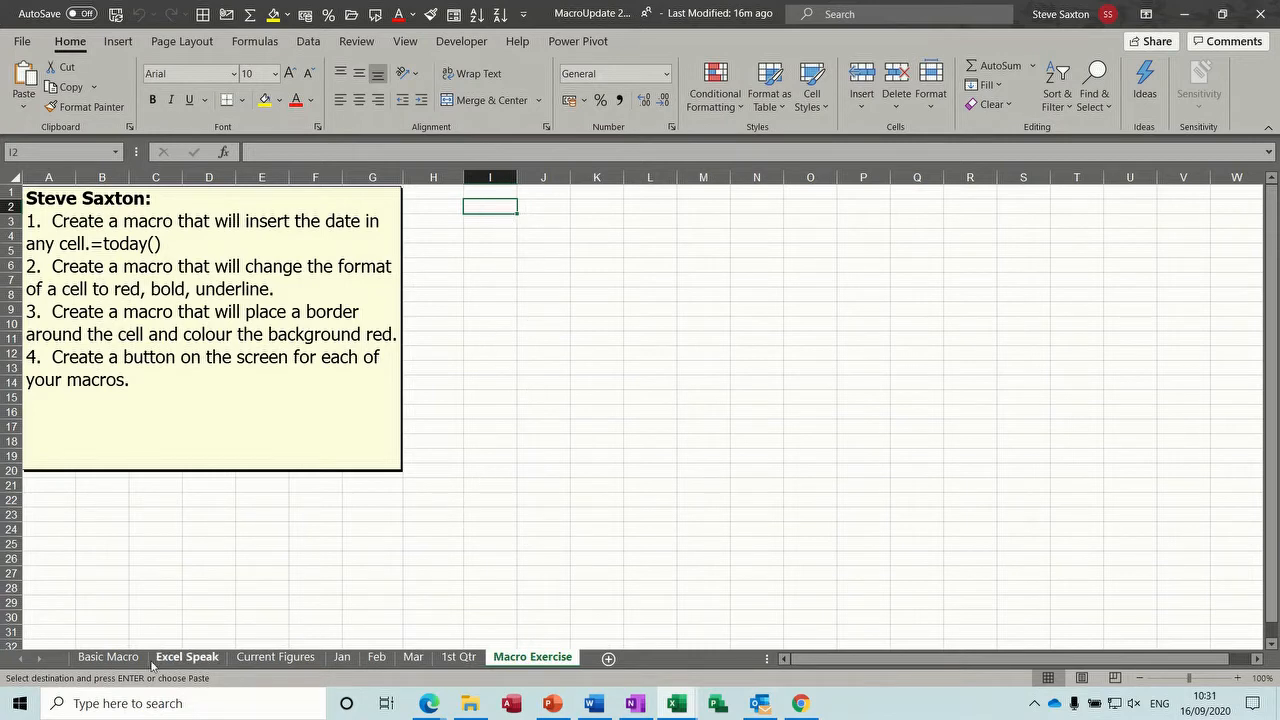
- Select the empty cell N3 on the Basic Macro sheet and bring up the Developer commands for recording macros
{"action": "left_click", "coordinate": [110, 657]}
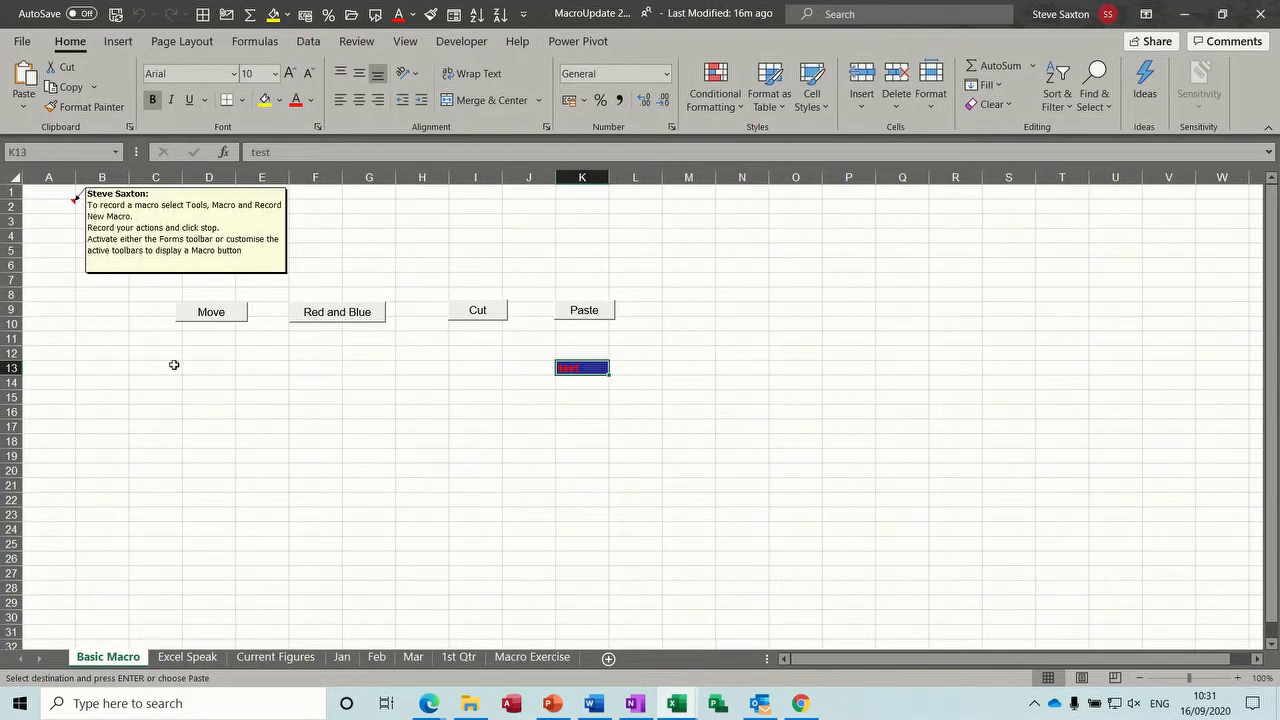
{"action": "left_click", "coordinate": [737, 225]}
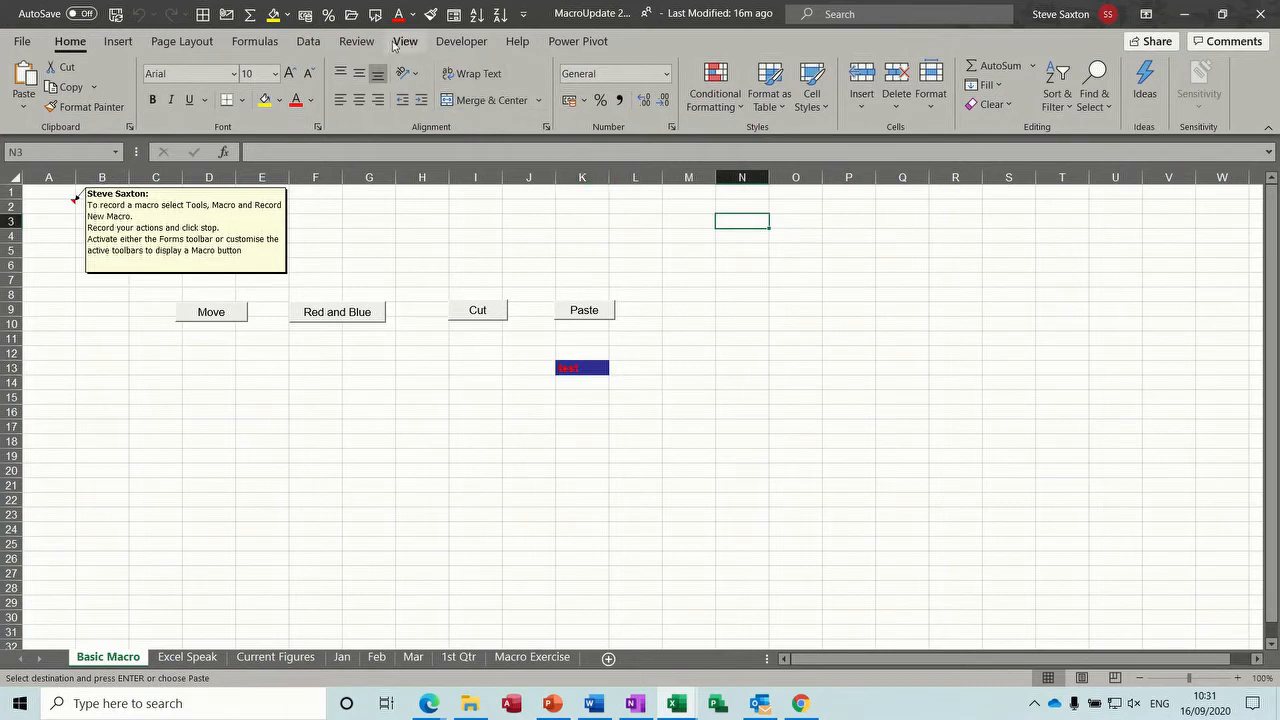
{"action": "left_click", "coordinate": [356, 41]}
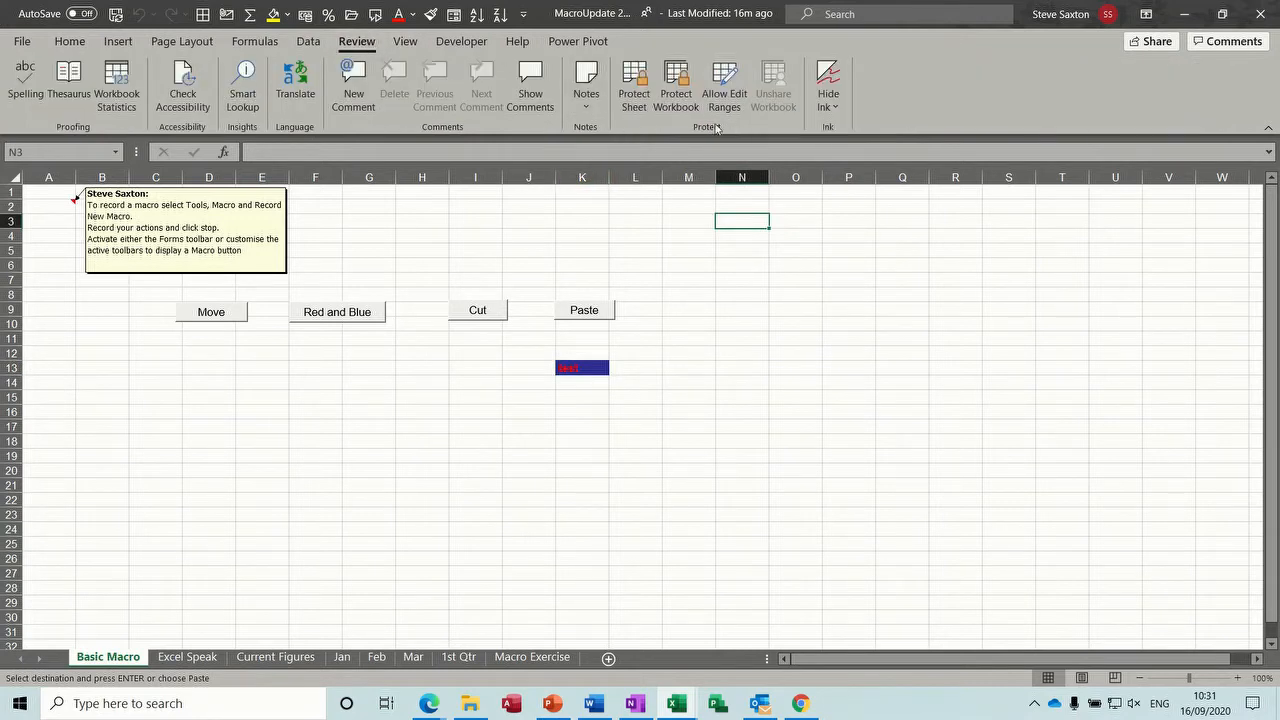
{"action": "left_click", "coordinate": [404, 41]}
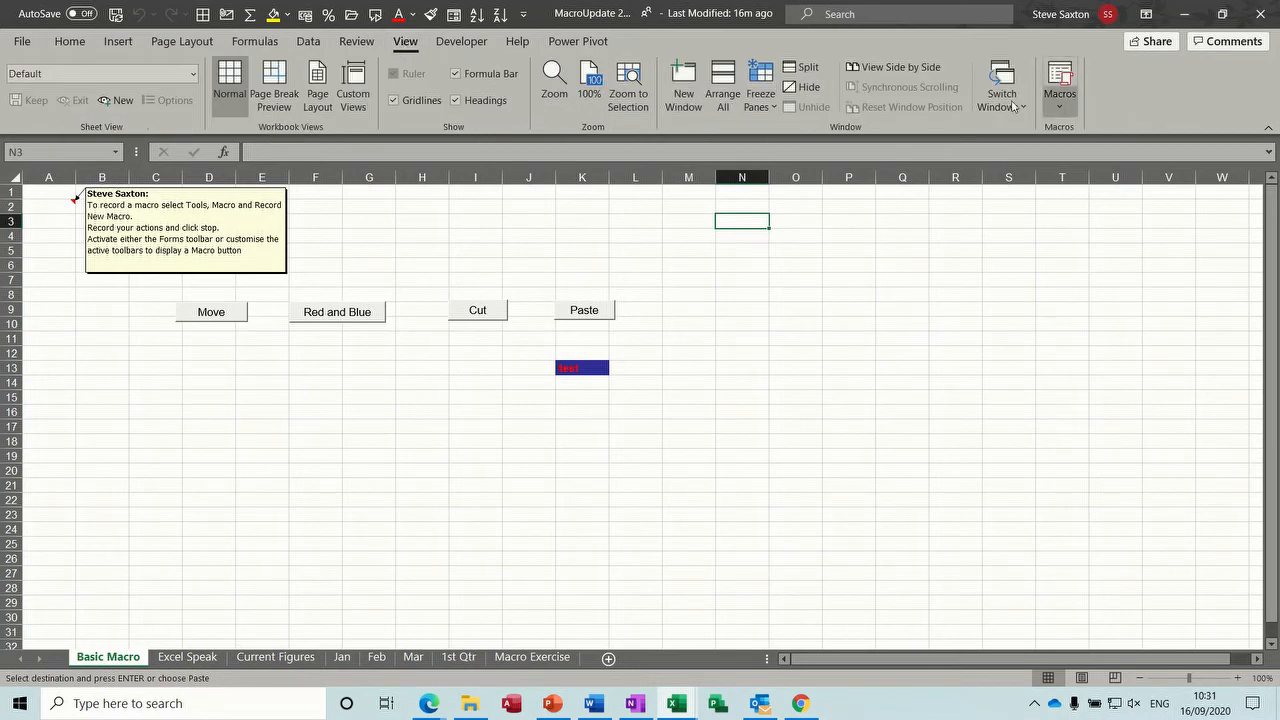
{"action": "left_click", "coordinate": [462, 42]}
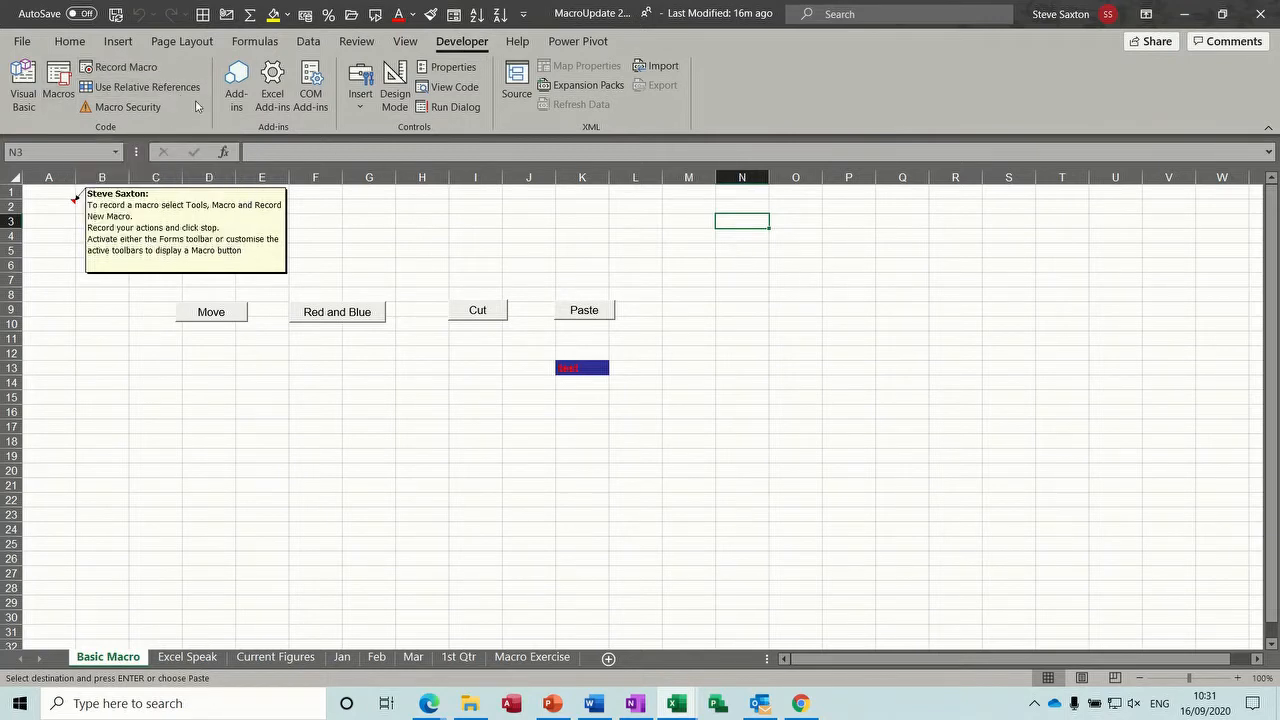
- Record a macro named colour, stored in This Workbook, that fills the selected cell yellow, and stop recording
{"action": "left_click", "coordinate": [122, 67]}
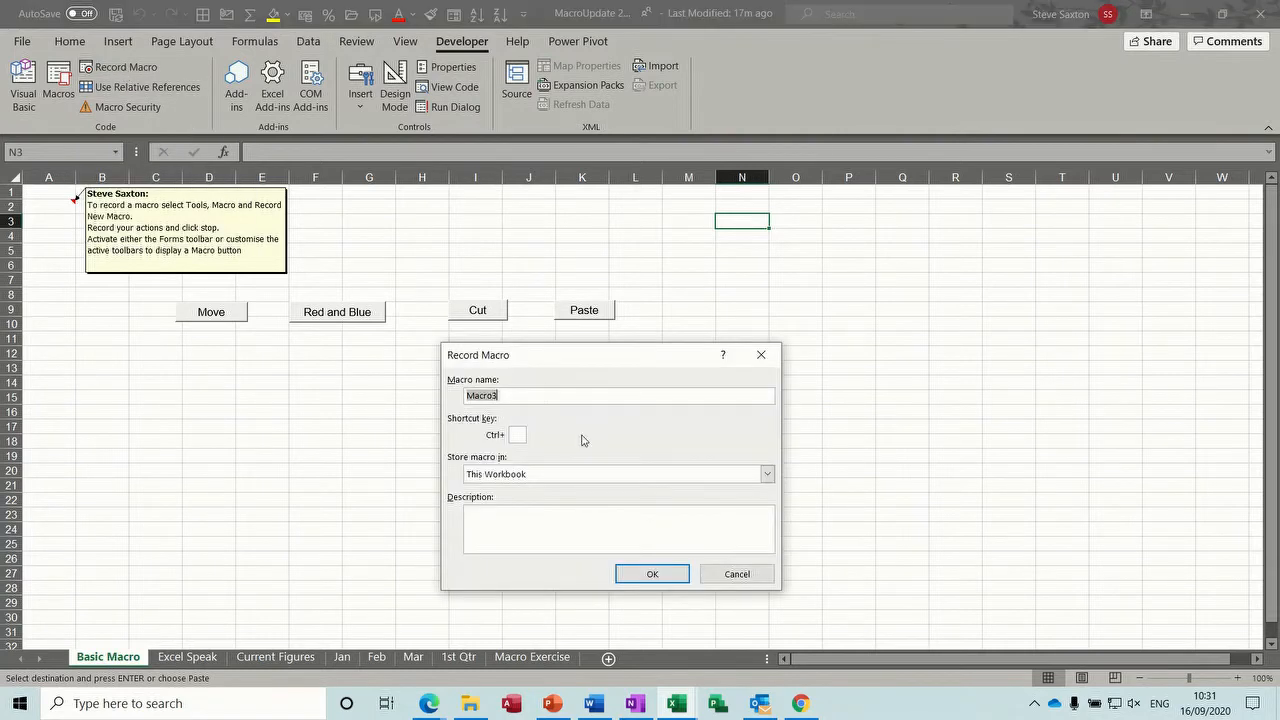
{"action": "type", "text": "colour"}
{"action": "left_click", "coordinate": [767, 475]}
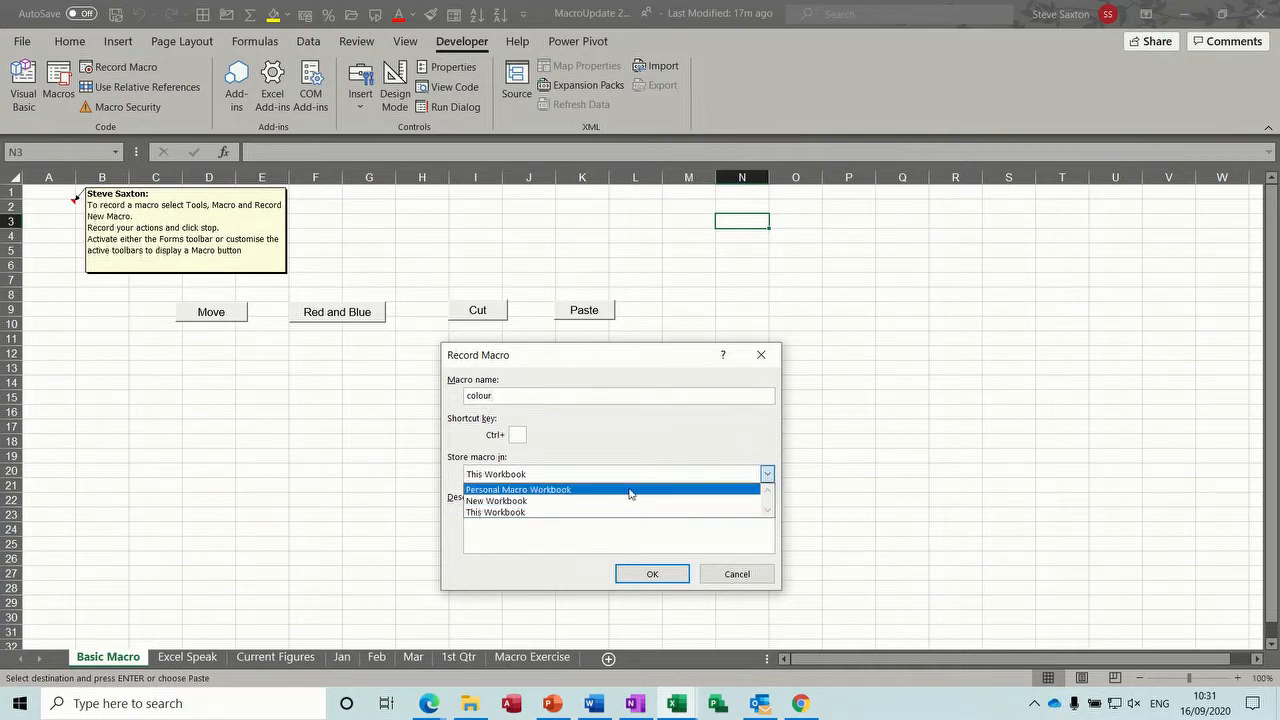
{"action": "left_click", "coordinate": [559, 511]}
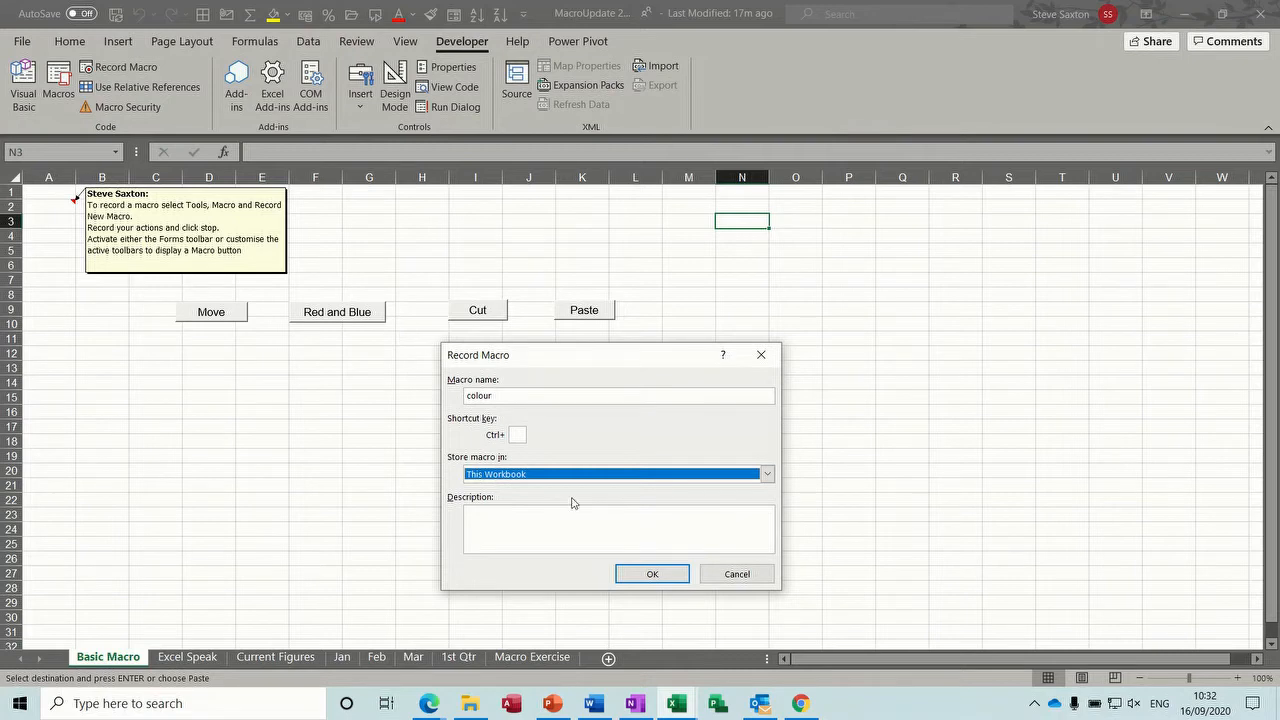
{"action": "left_click", "coordinate": [647, 575]}
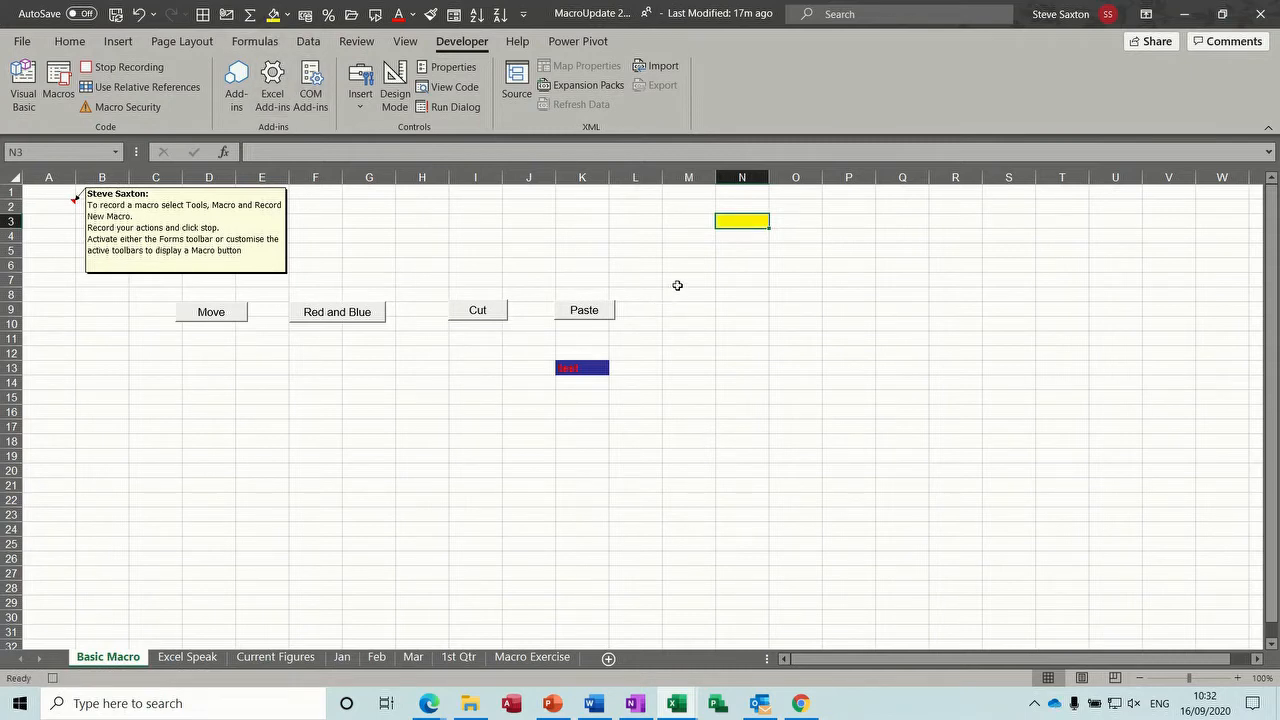
{"action": "left_click", "coordinate": [138, 70]}
- Insert a form control button over about N8 to O10 and assign the colour macro to it
{"action": "left_click", "coordinate": [782, 305]}
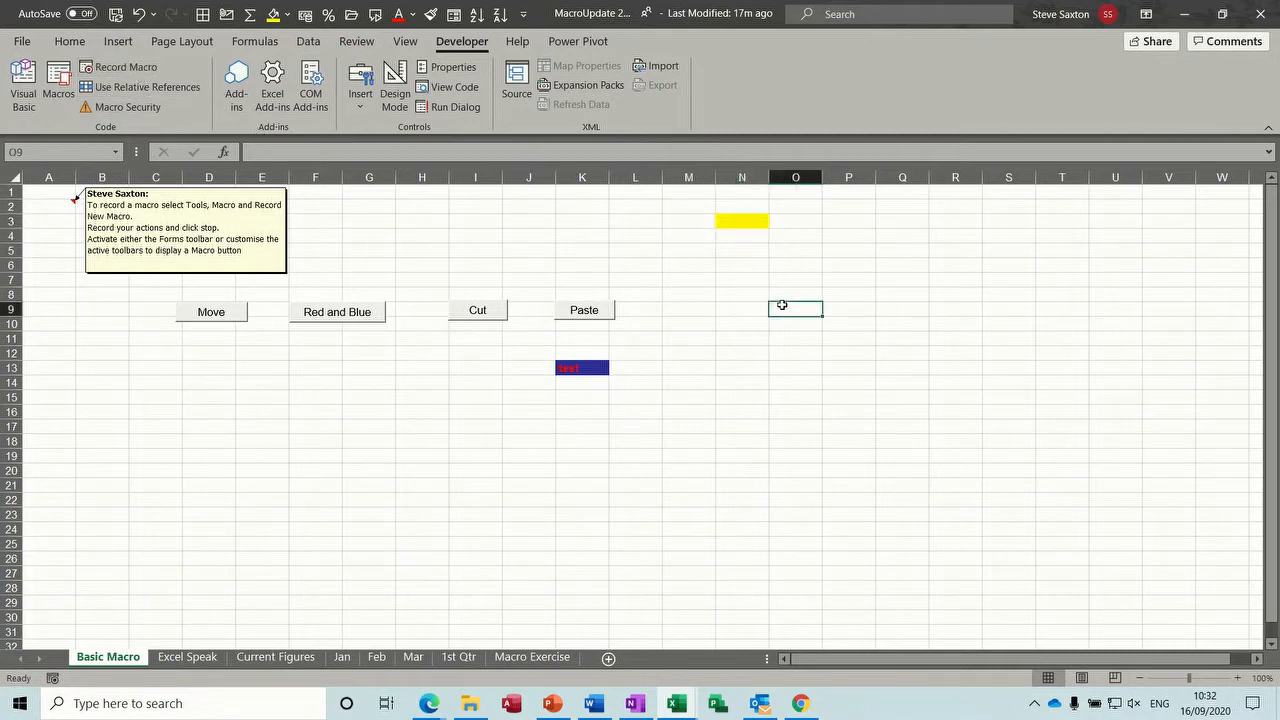
{"action": "left_click", "coordinate": [361, 113]}
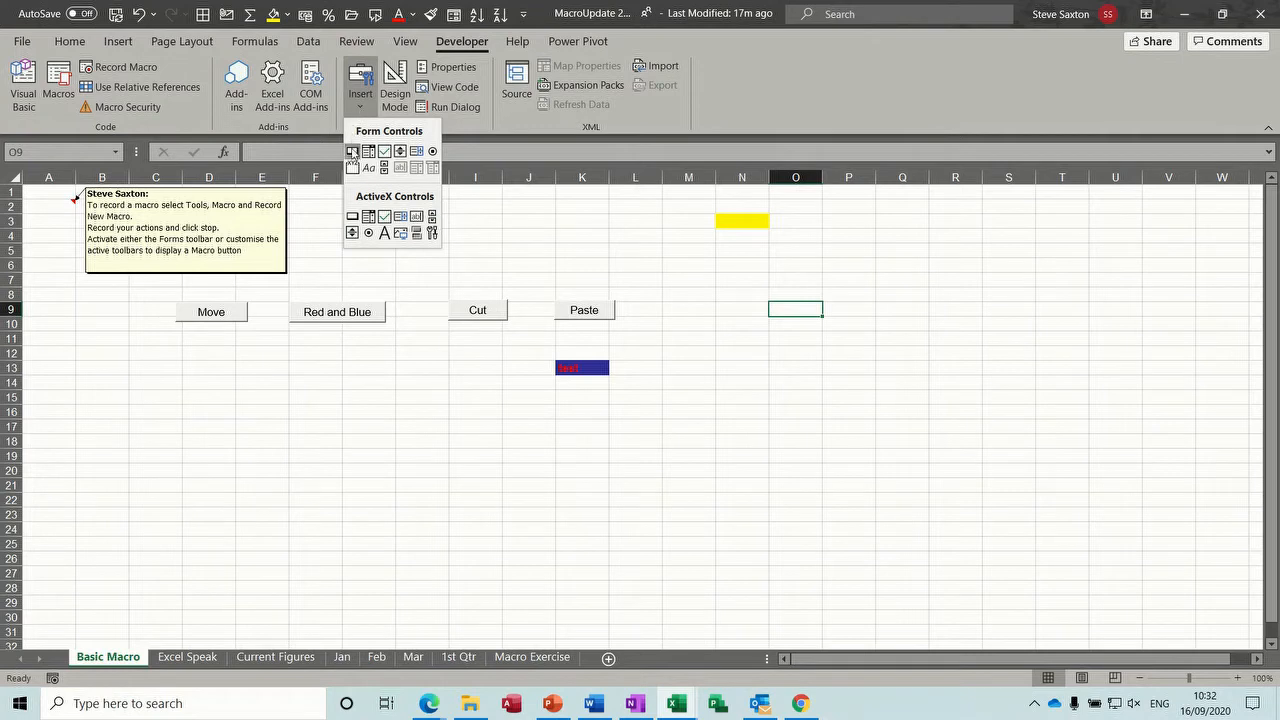
{"action": "left_click", "coordinate": [352, 152]}
{"action": "left_click_drag", "start_coordinate": [709, 291], "coordinate": [805, 325]}
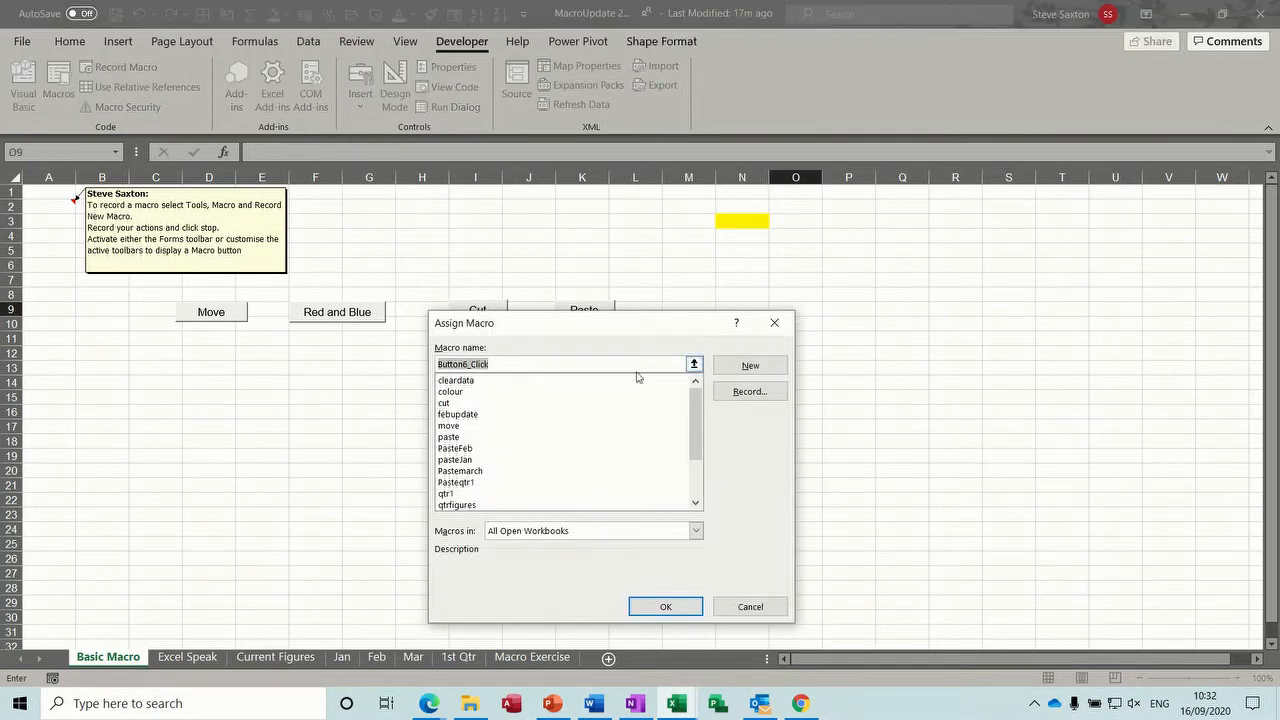
{"action": "left_click", "coordinate": [450, 393]}
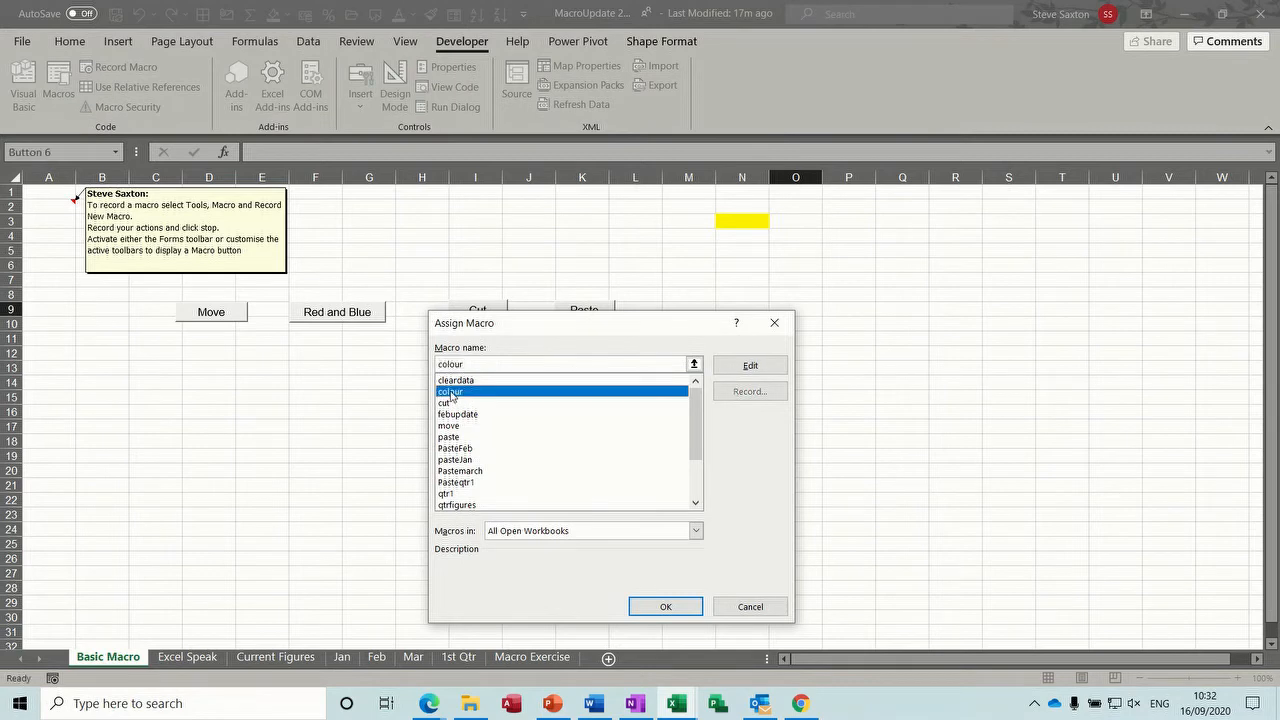
{"action": "left_click", "coordinate": [665, 606]}
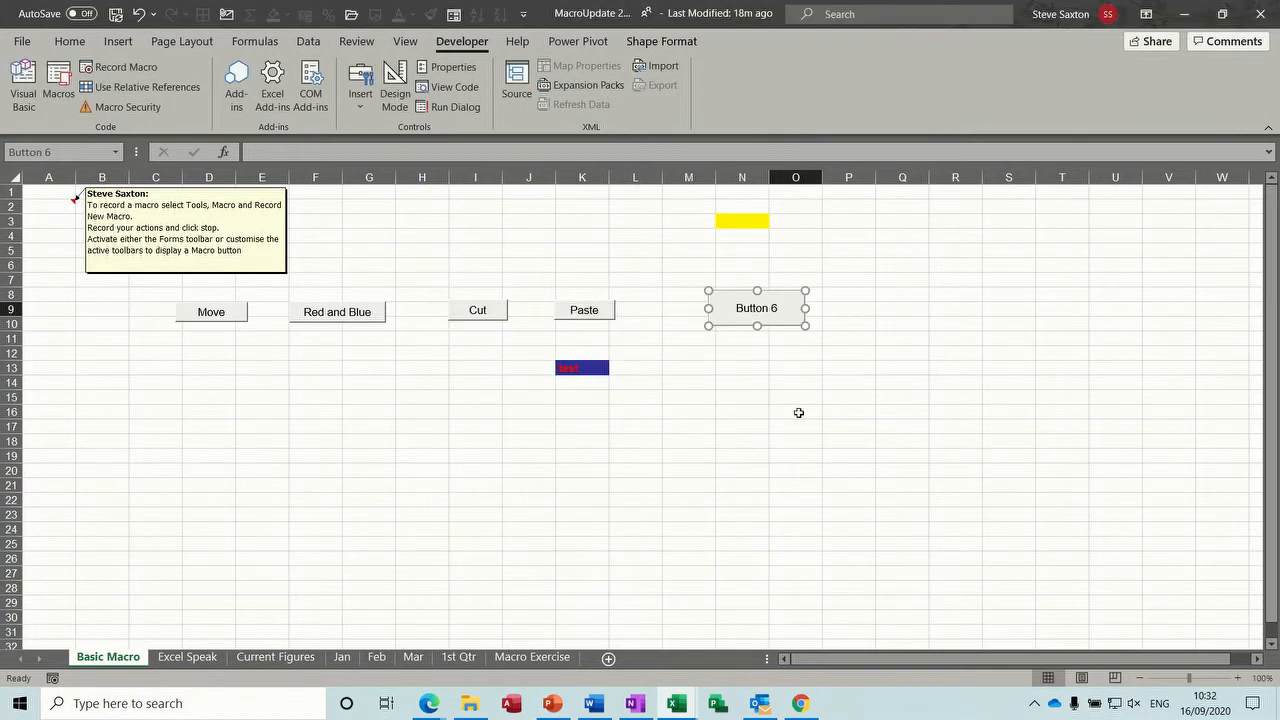
- Change the new button's caption to Colour and deselect the button
{"action": "left_click", "coordinate": [763, 308]}
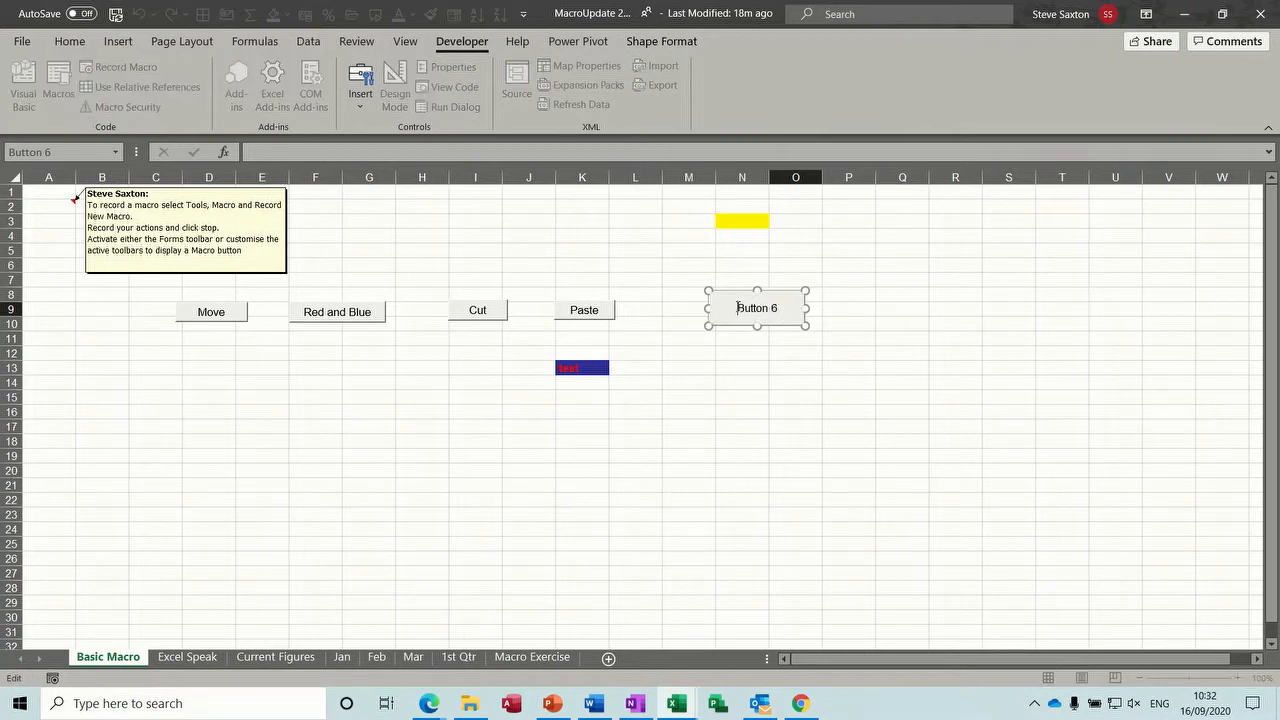
{"action": "left_click_drag", "start_coordinate": [741, 308], "coordinate": [791, 315]}
{"action": "type", "text": "Colu"}
{"action": "key", "text": "BackSpace"}
{"action": "type", "text": "our"}
{"action": "left_click", "coordinate": [915, 325]}
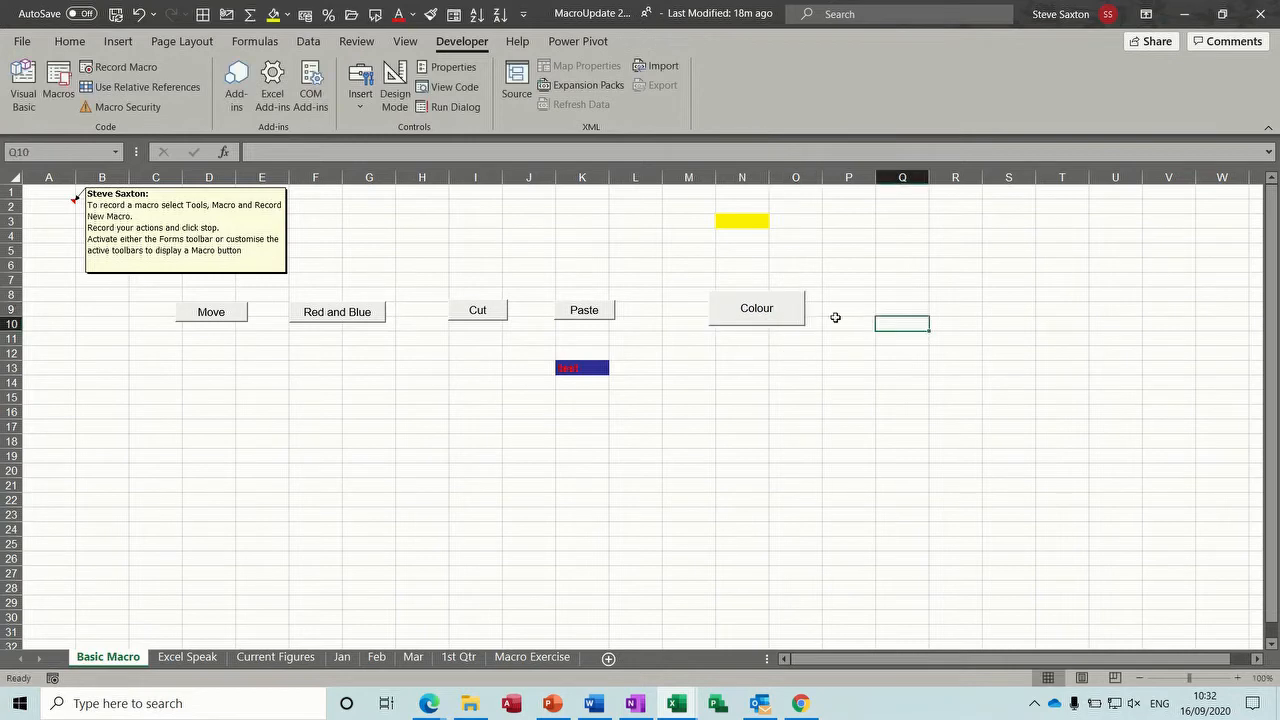
- Run the Colour button's macro on cells Q10, O16, S14, S7 and S3 in turn
{"action": "left_click", "coordinate": [781, 319]}
{"action": "left_click", "coordinate": [816, 414]}
{"action": "left_click", "coordinate": [765, 325]}
{"action": "left_click", "coordinate": [992, 385]}
{"action": "left_click", "coordinate": [777, 314]}
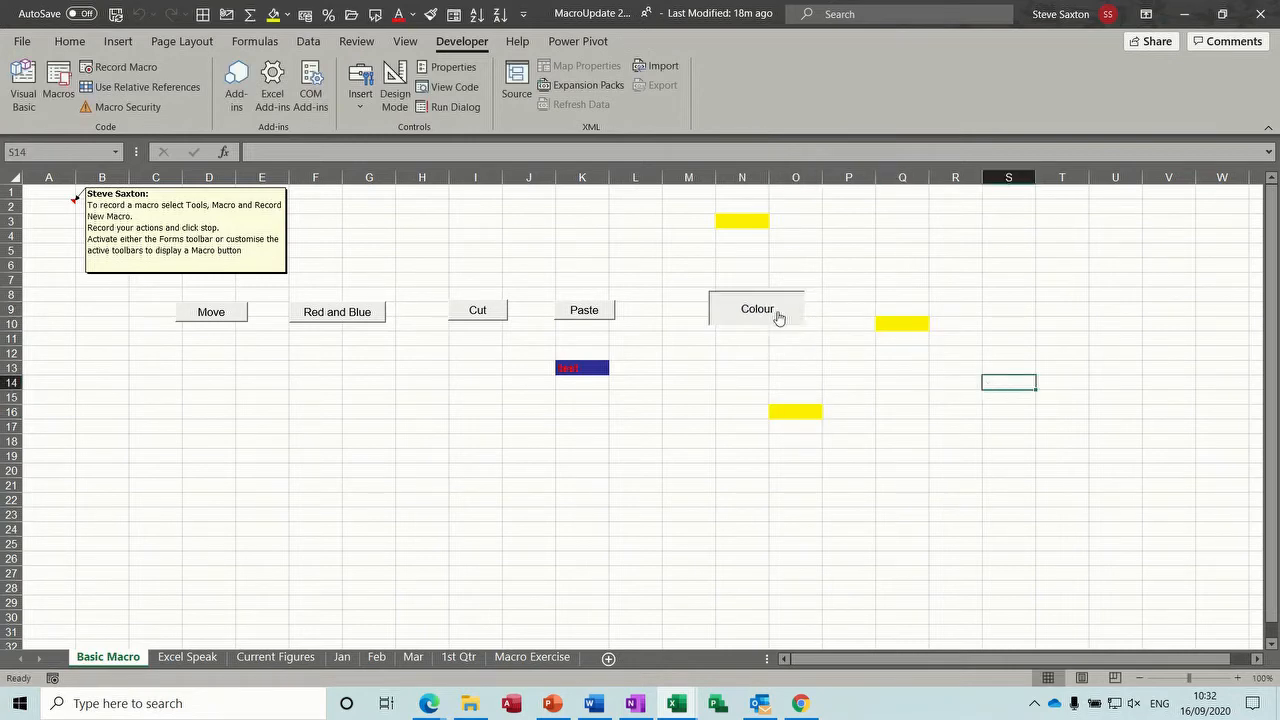
{"action": "left_click", "coordinate": [1008, 277]}
{"action": "left_click", "coordinate": [763, 314]}
{"action": "left_click", "coordinate": [1030, 222]}
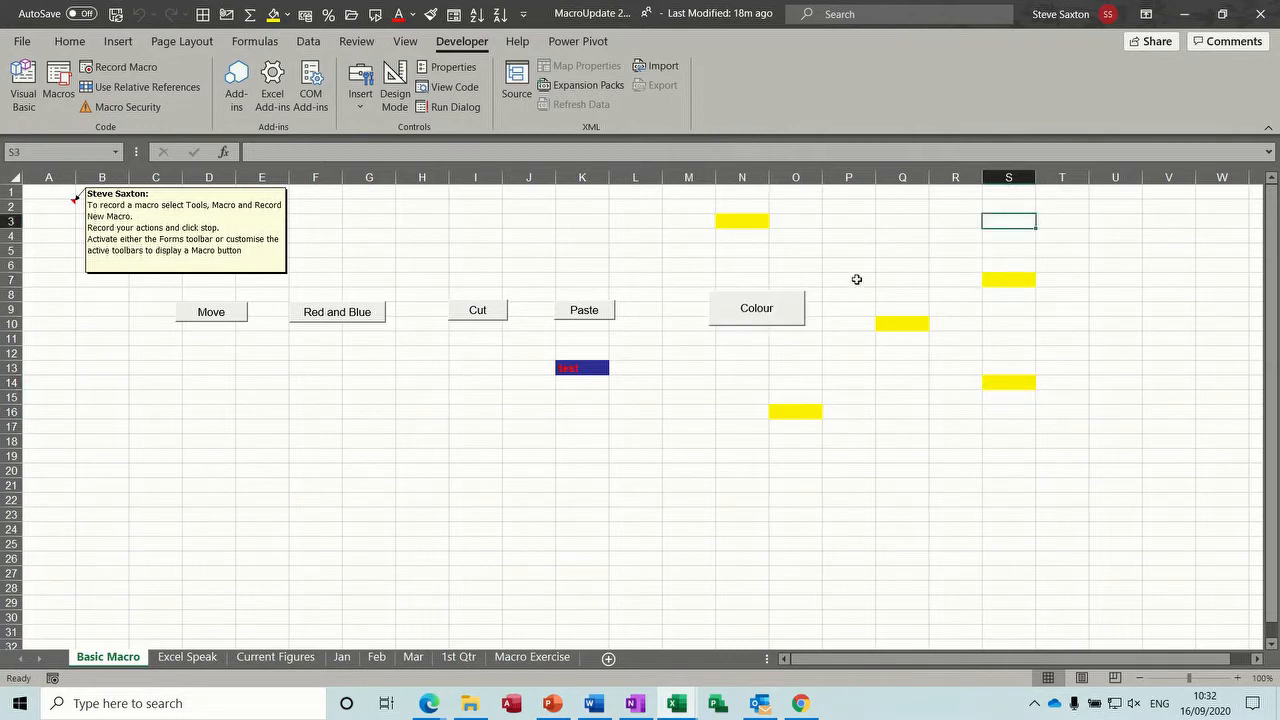
{"action": "left_click", "coordinate": [771, 317]}
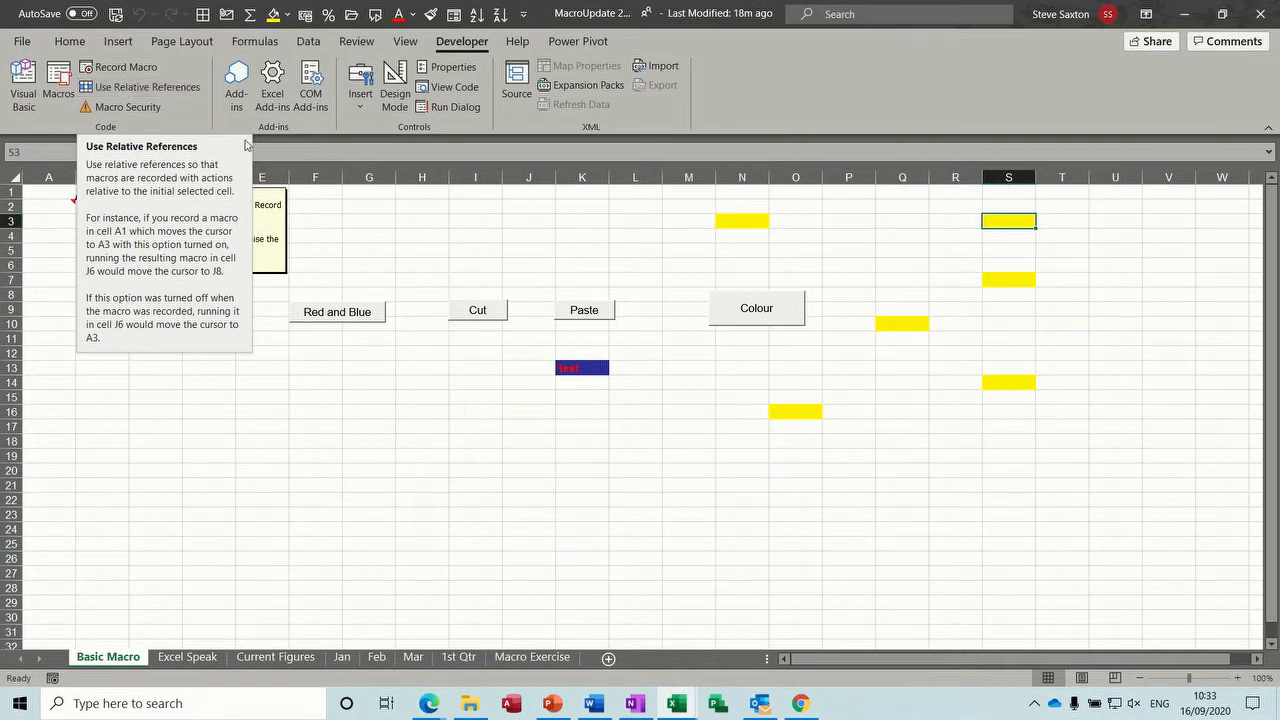
- From cell J1, enable relative references and start recording a macro named moves, stored in This Workbook, keeping the existing move macro
{"action": "left_click", "coordinate": [521, 193]}
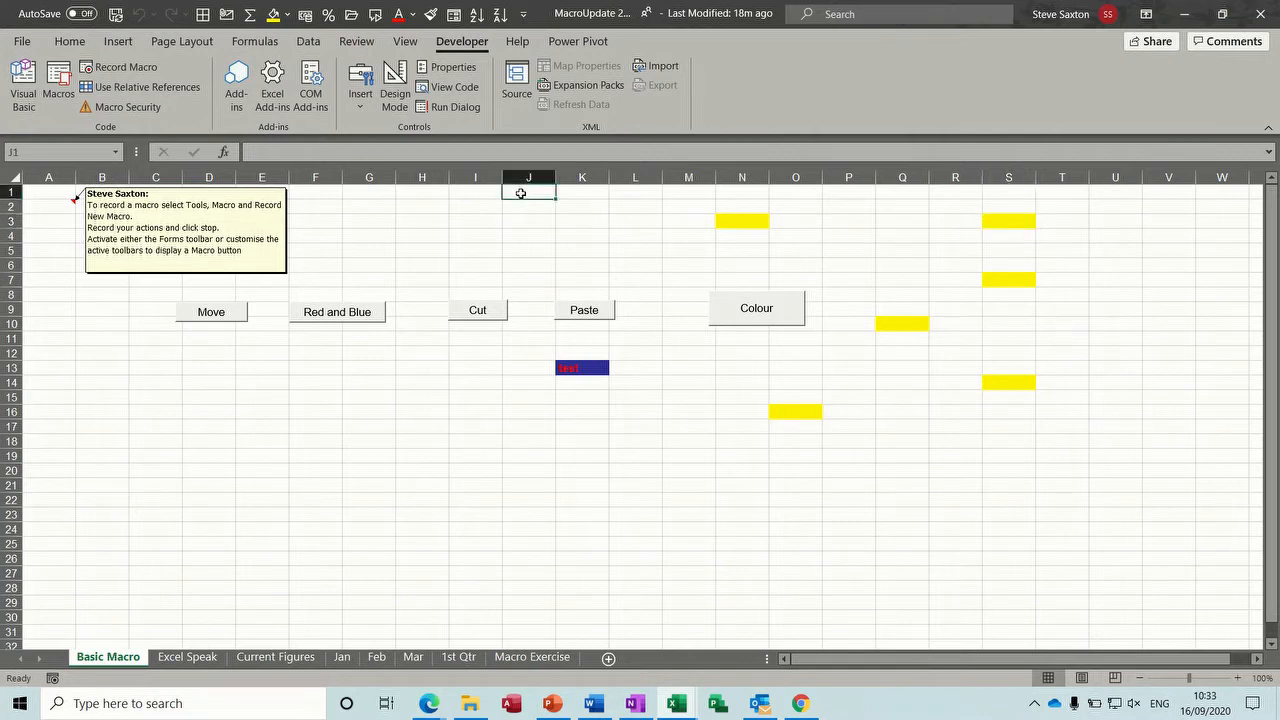
{"action": "left_click", "coordinate": [167, 94]}
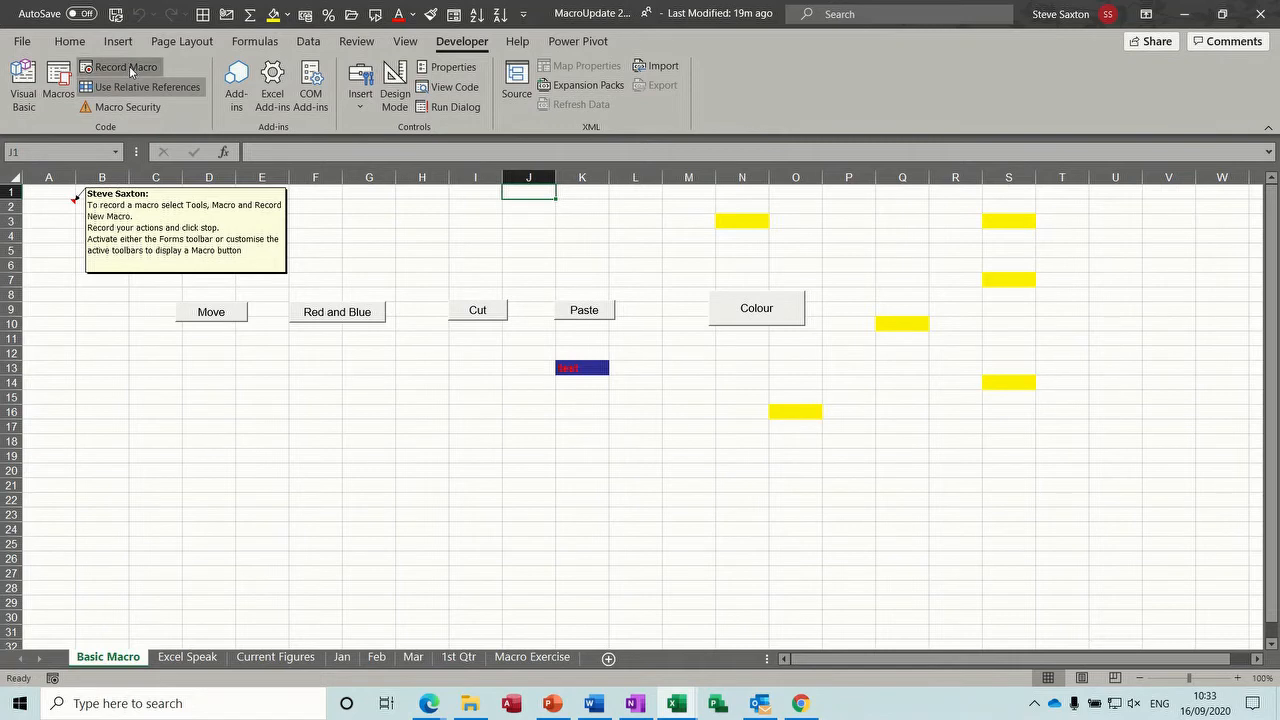
{"action": "left_click", "coordinate": [129, 66]}
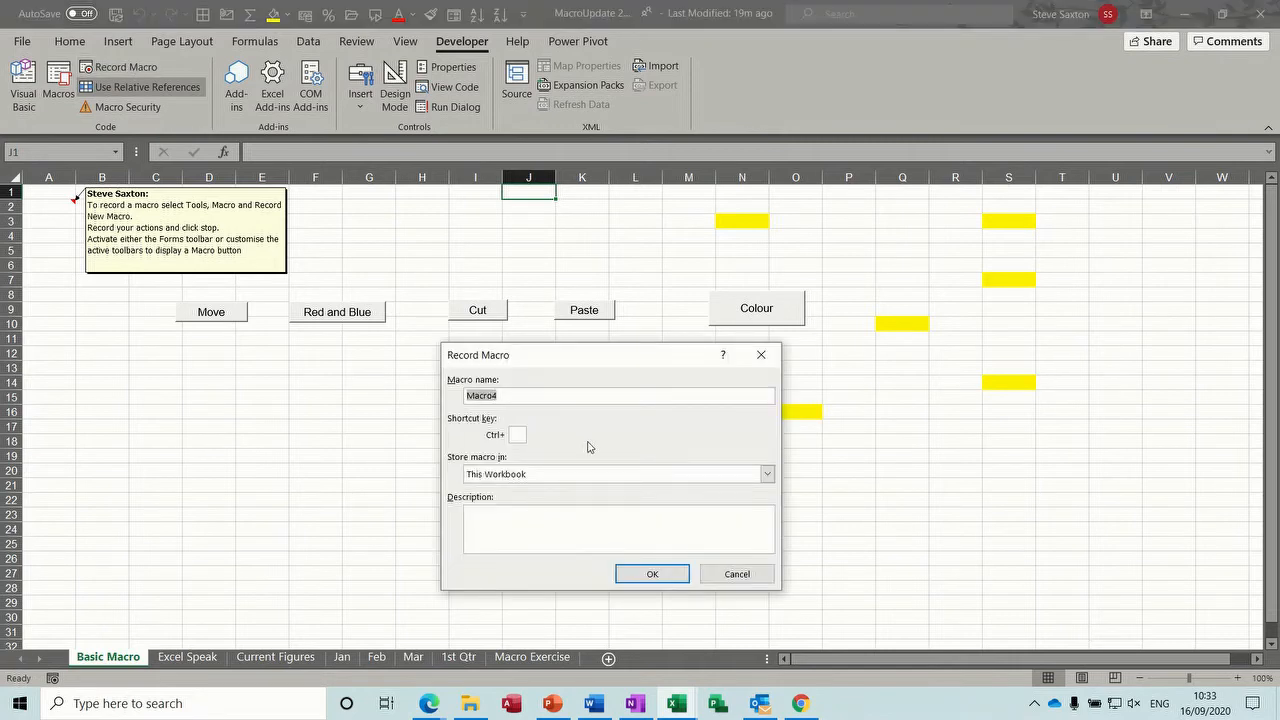
{"action": "type", "text": "r"}
{"action": "left_click", "coordinate": [645, 573]}
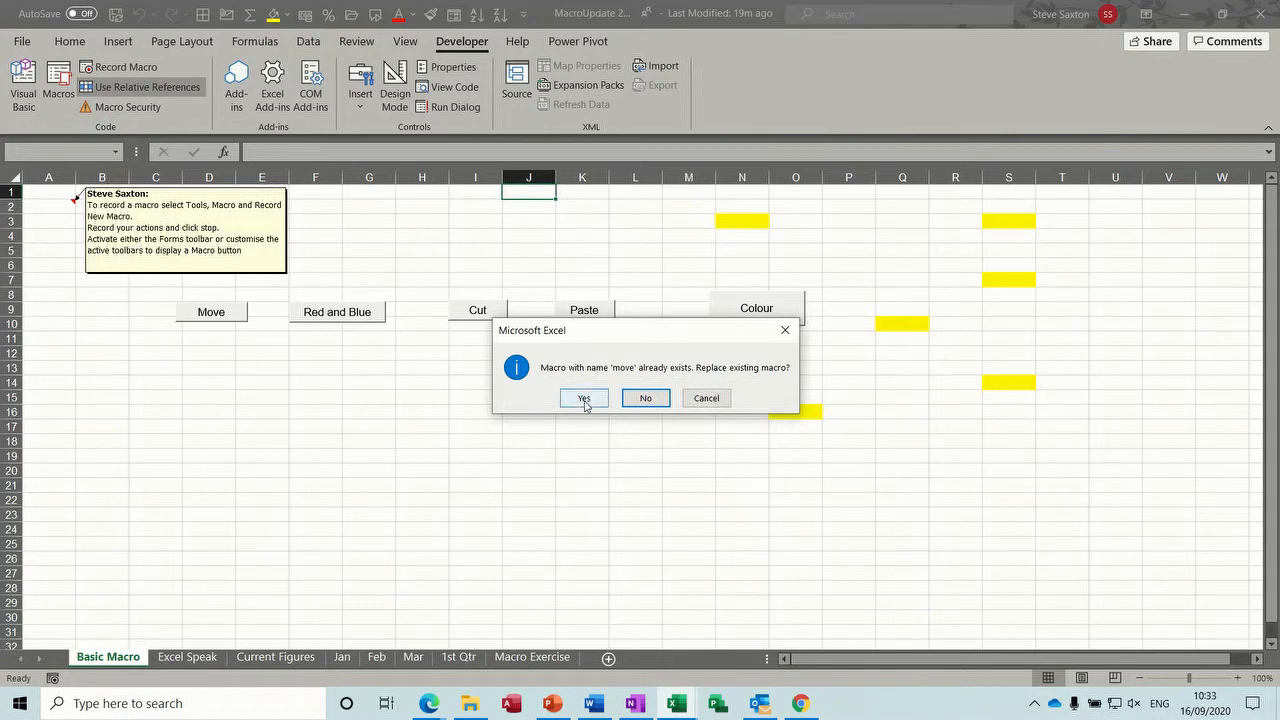
{"action": "left_click", "coordinate": [641, 403]}
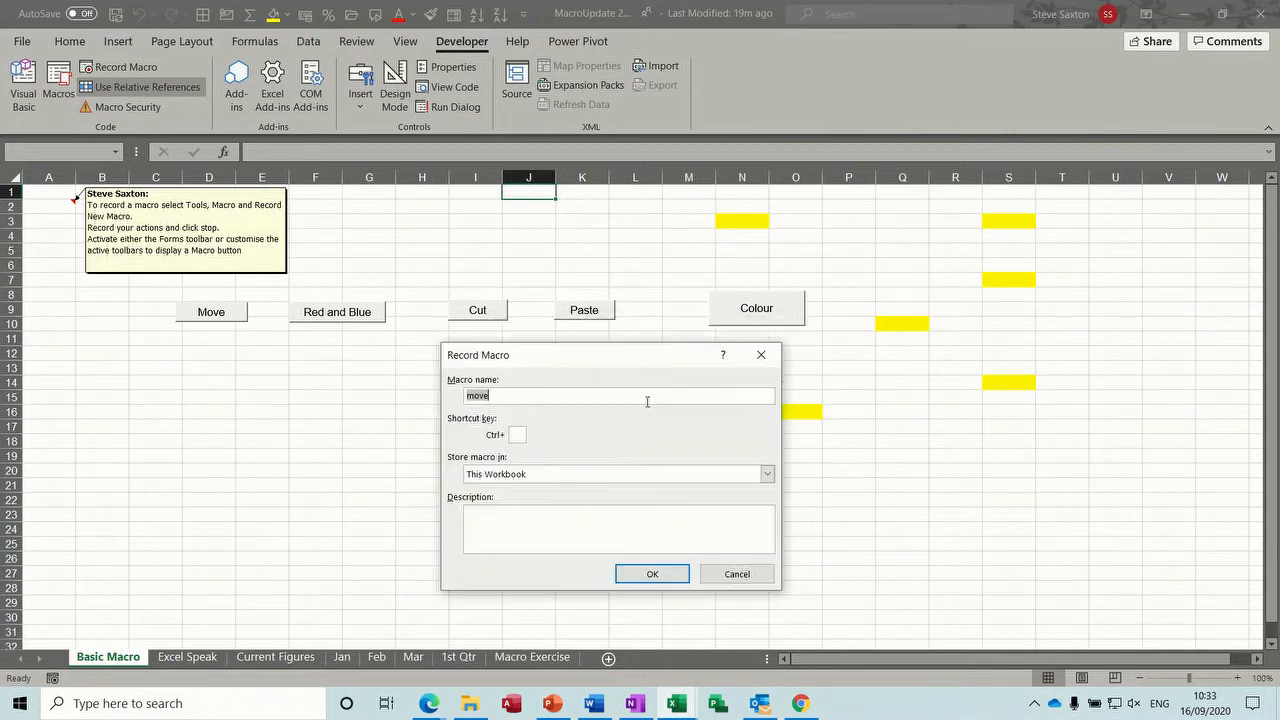
{"action": "left_click", "coordinate": [504, 398]}
{"action": "left_click", "coordinate": [637, 576]}
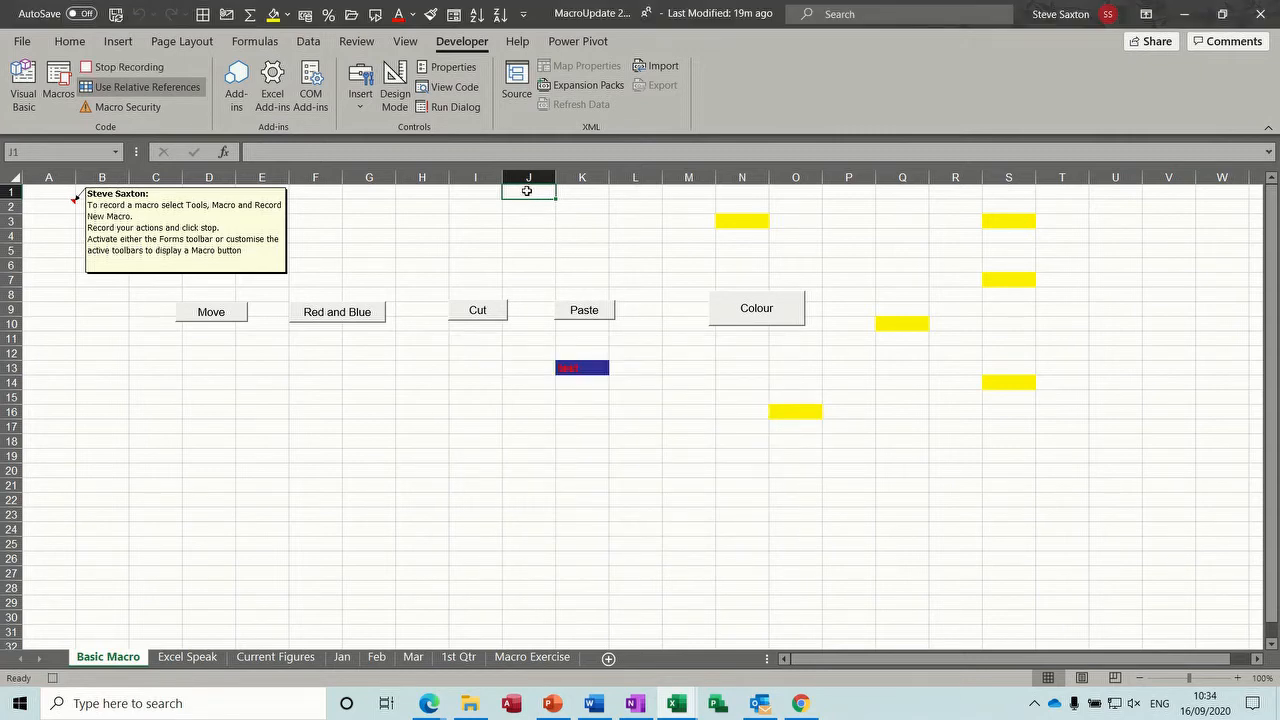
- Record moving two cells down to J3 and filling it yellow, and stop the recording
{"action": "left_click", "coordinate": [526, 222]}
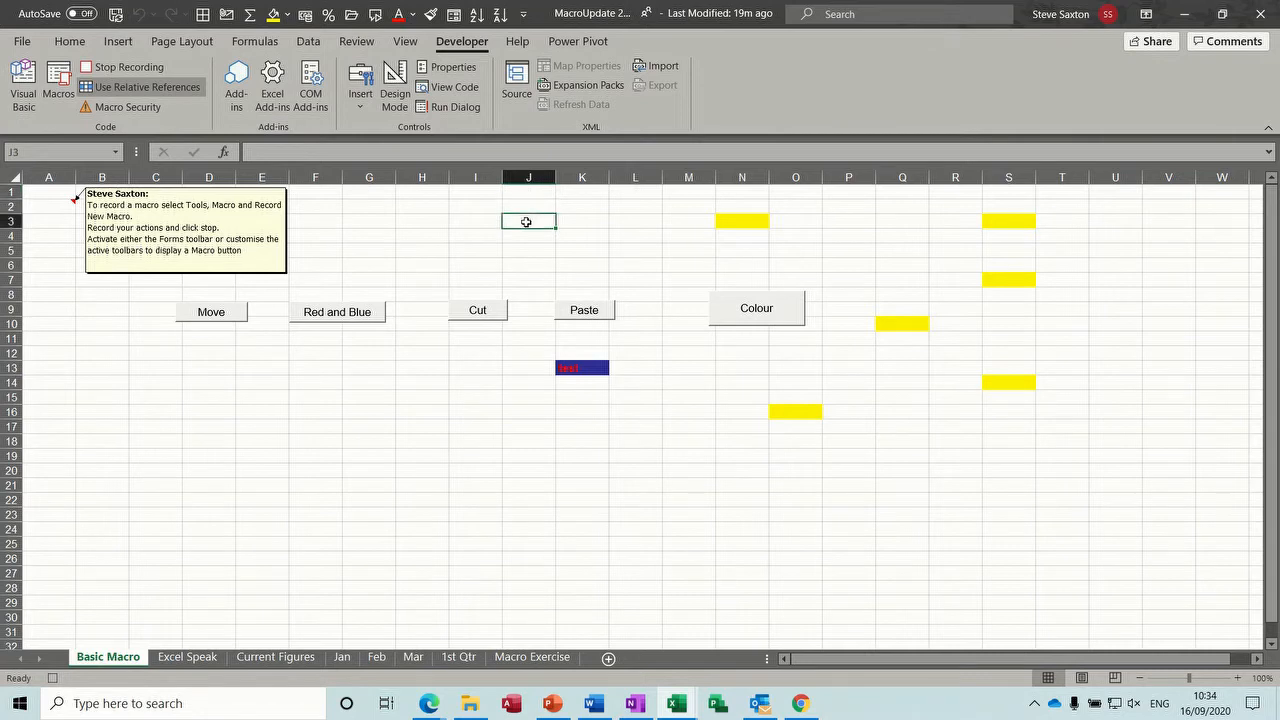
{"action": "left_click", "coordinate": [275, 18]}
{"action": "left_click", "coordinate": [126, 67]}
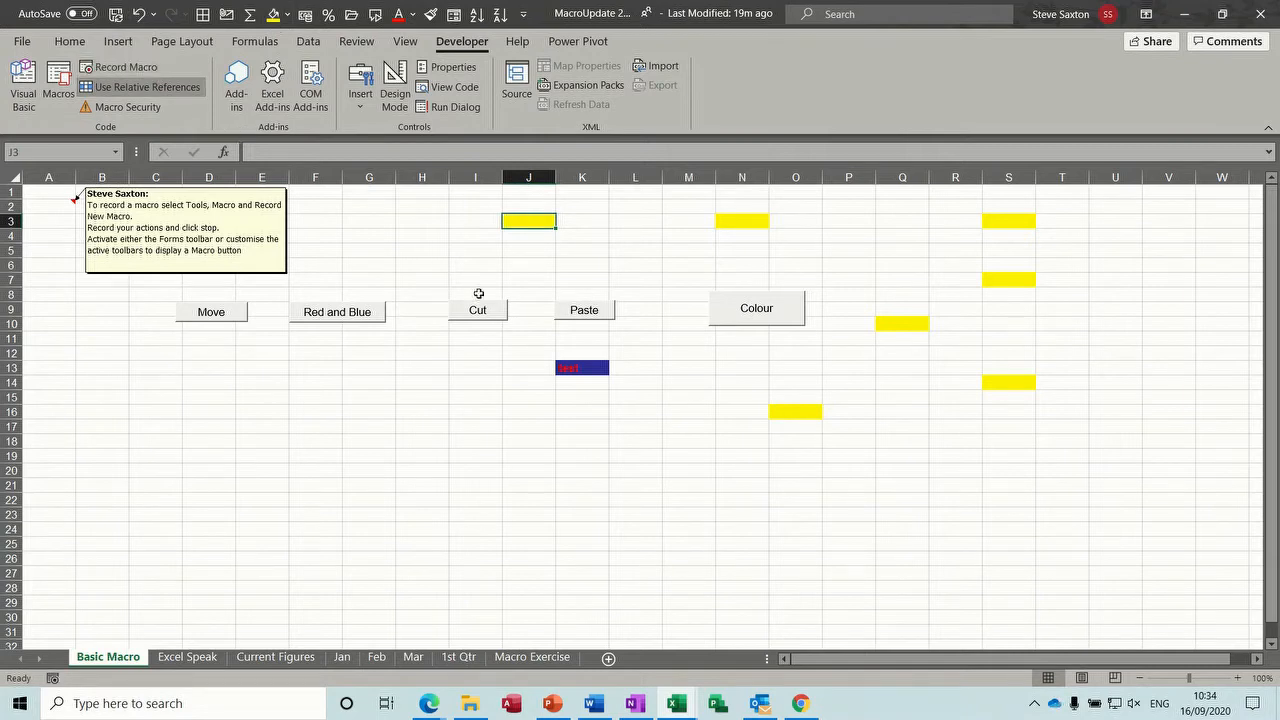
- Insert a form control button around G2 to G3 and assign the moves macro to it
{"action": "left_click", "coordinate": [361, 95]}
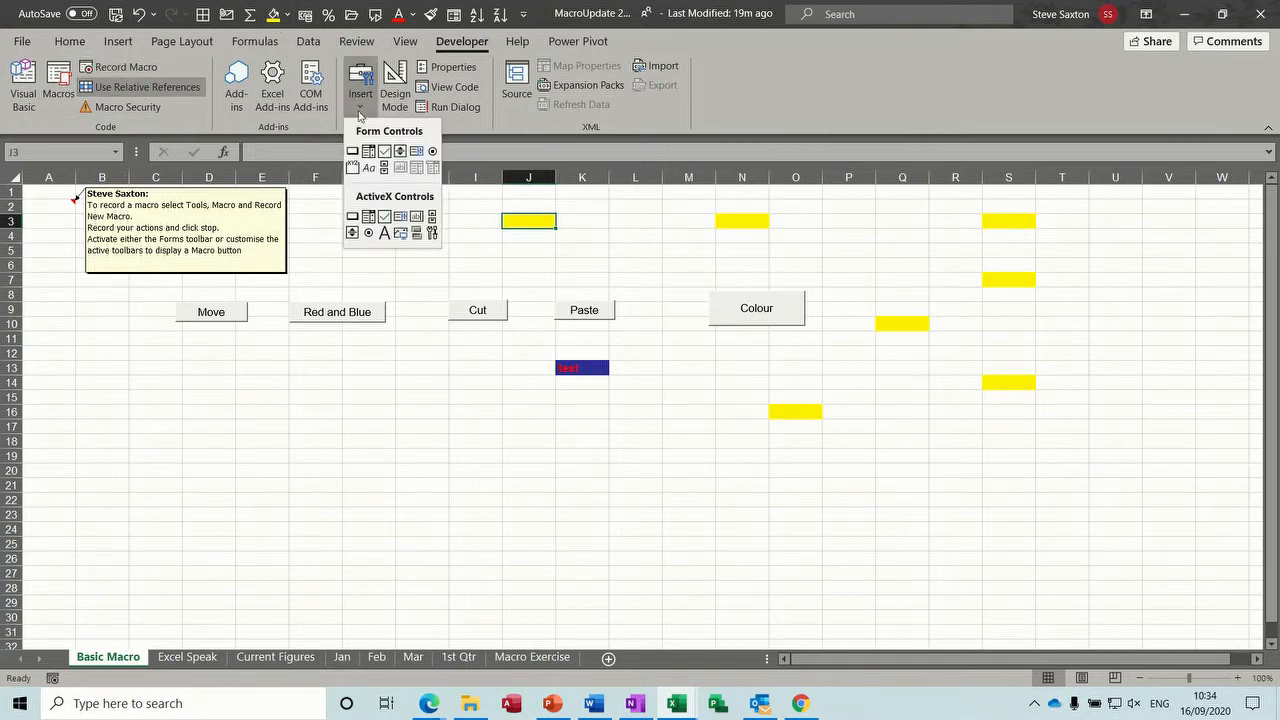
{"action": "left_click", "coordinate": [353, 150]}
{"action": "left_click_drag", "start_coordinate": [345, 203], "coordinate": [414, 231]}
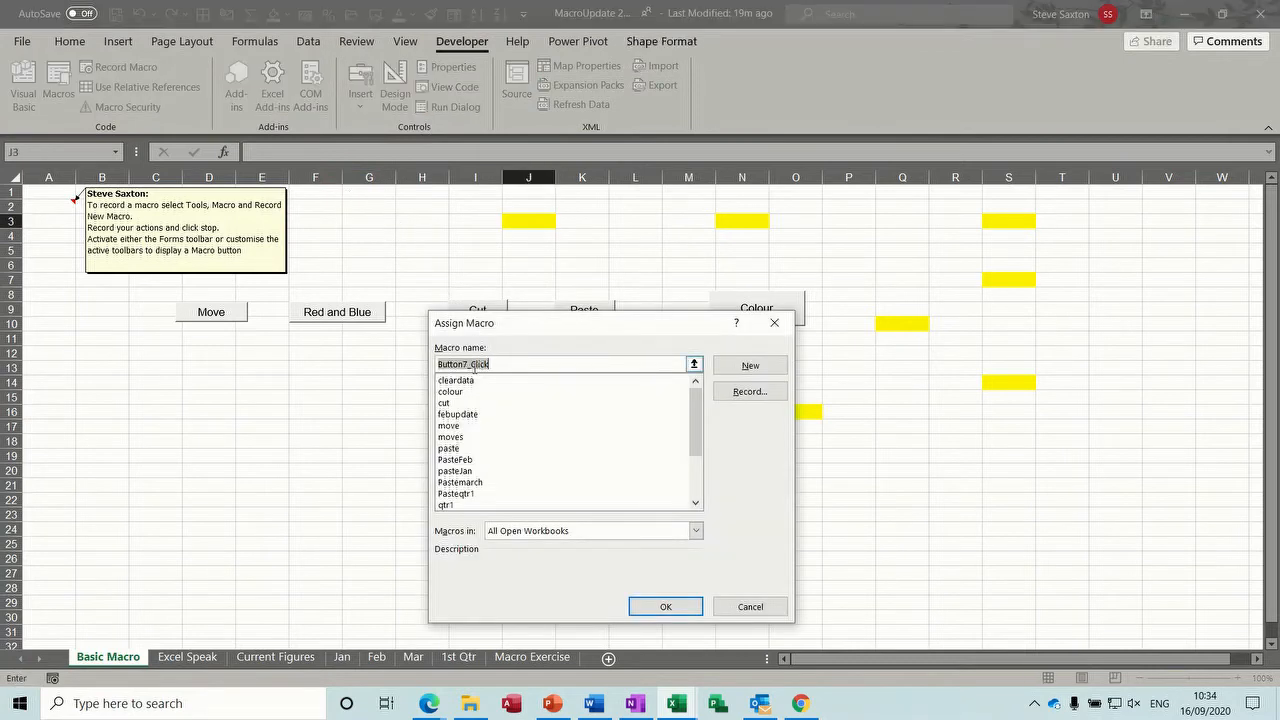
{"action": "left_click", "coordinate": [461, 438]}
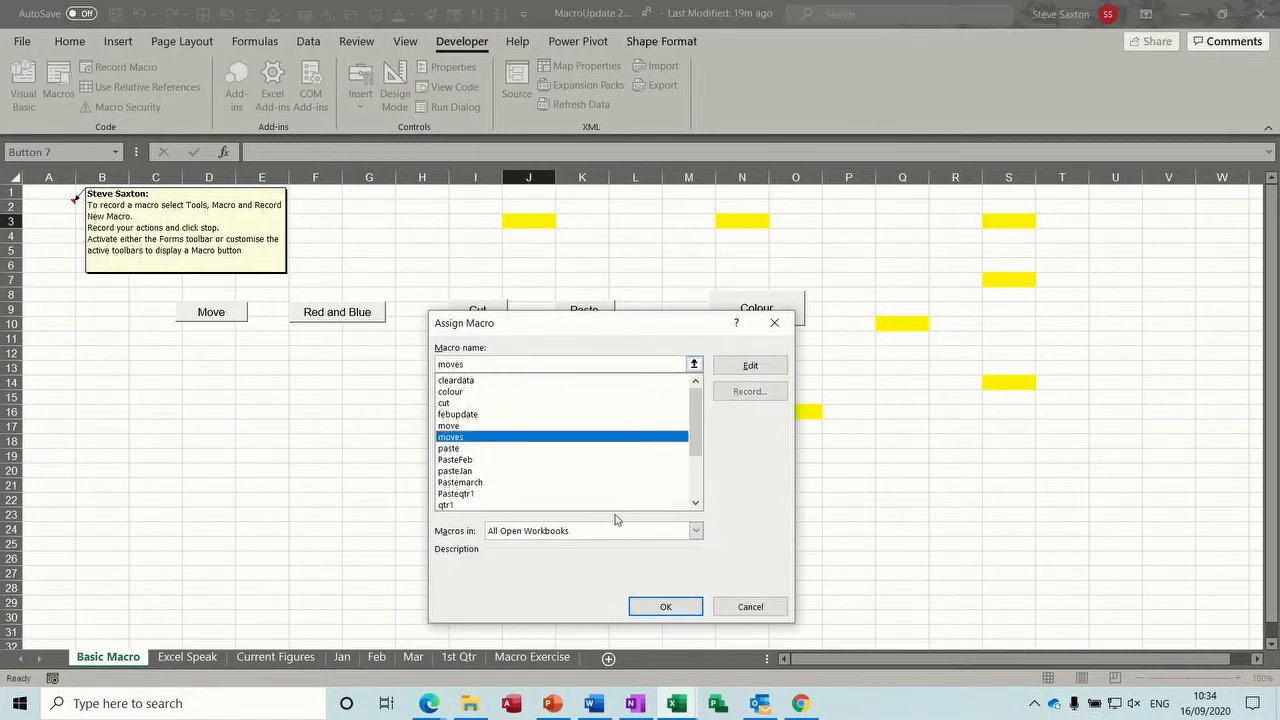
{"action": "left_click", "coordinate": [663, 607]}
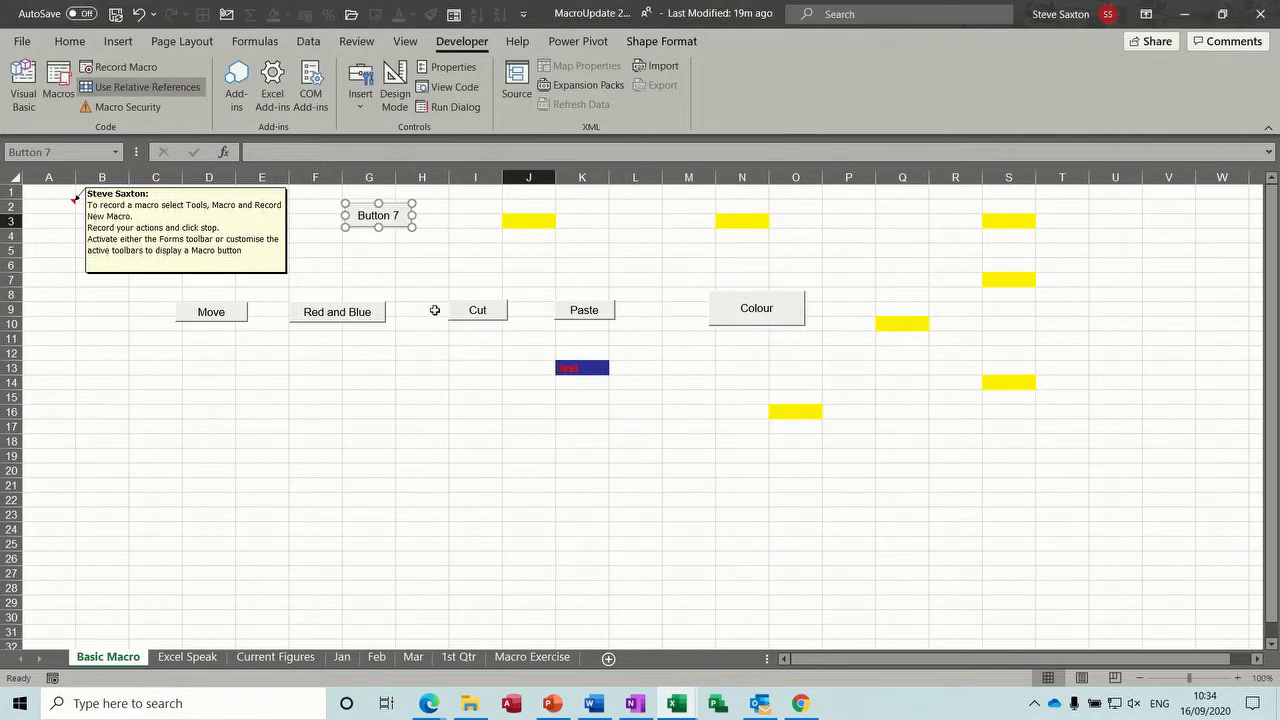
- Run the moves macro five times with its new button, starting from cell H7
{"action": "left_click", "coordinate": [414, 282]}
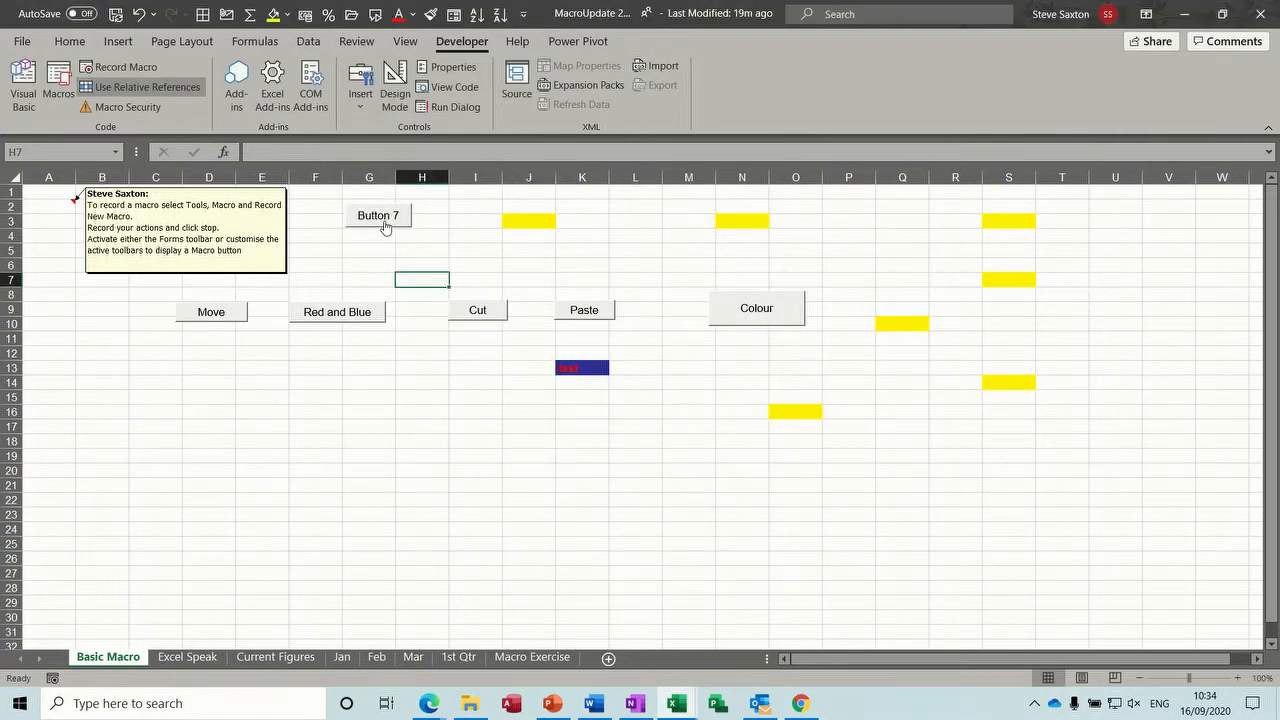
{"action": "left_click", "coordinate": [385, 229]}
{"action": "left_click", "coordinate": [385, 229]}
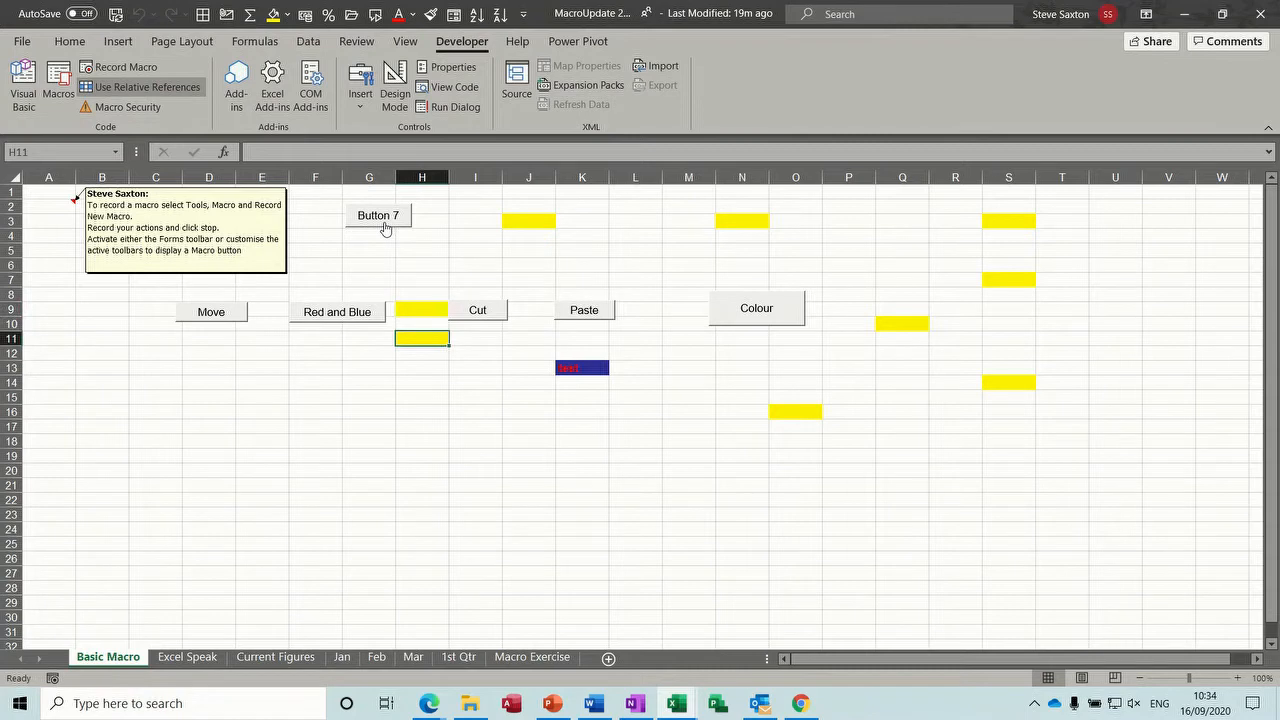
{"action": "left_click", "coordinate": [385, 229]}
{"action": "left_click", "coordinate": [385, 229]}
{"action": "left_click", "coordinate": [385, 229]}
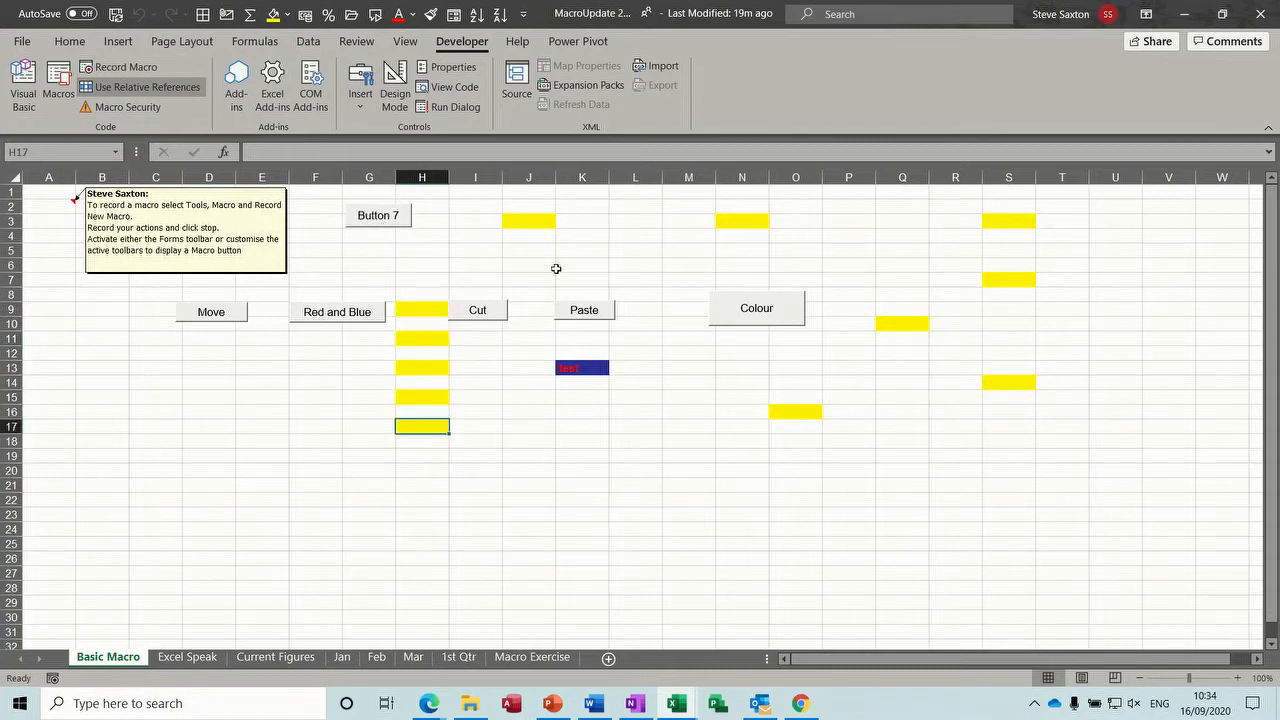
- Run the moves macro five times starting from cell L3
{"action": "left_click", "coordinate": [636, 221]}
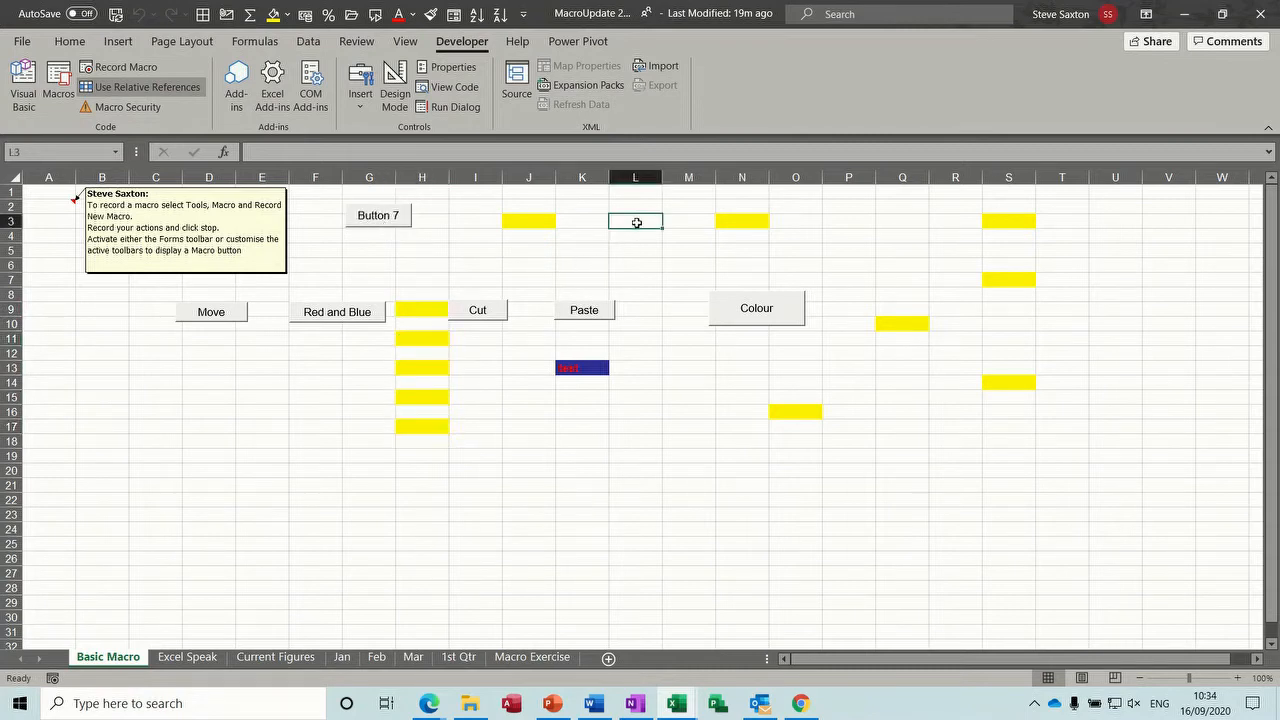
{"action": "left_click", "coordinate": [399, 225]}
{"action": "left_click", "coordinate": [399, 225]}
{"action": "left_click", "coordinate": [399, 225]}
{"action": "left_click", "coordinate": [399, 225]}
{"action": "left_click", "coordinate": [399, 225]}
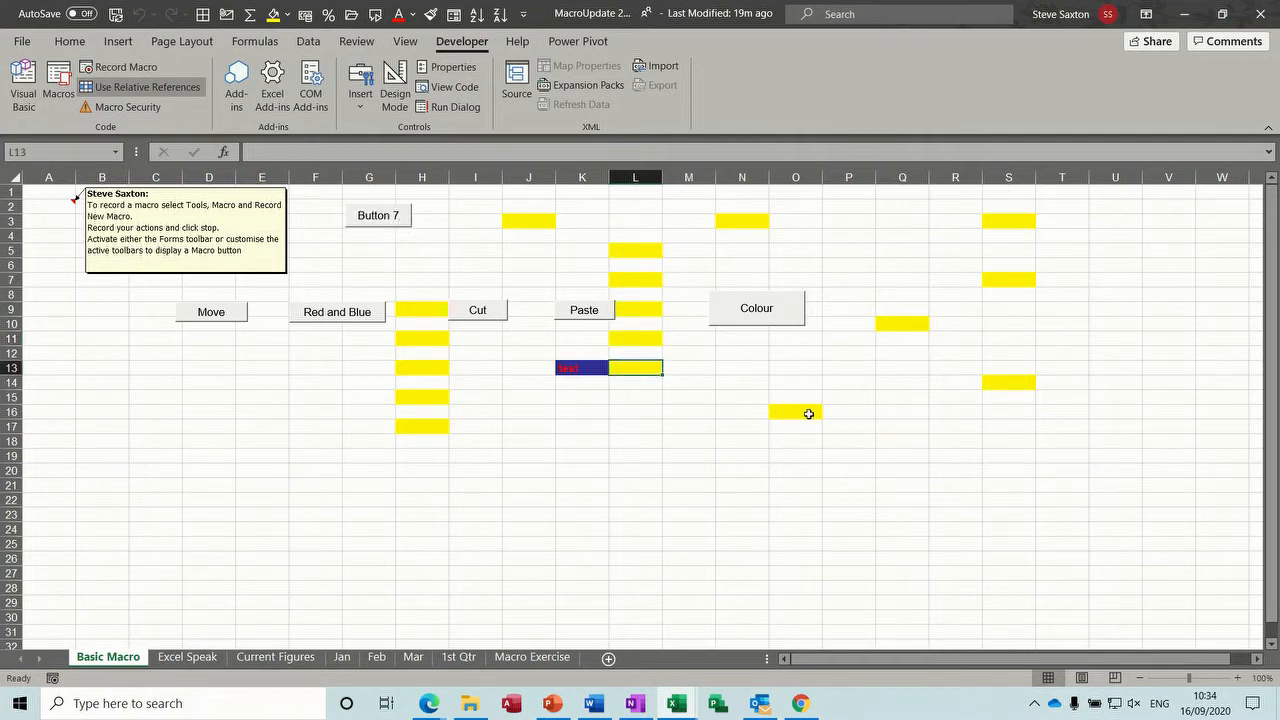
- Run the Colour button's macro on cells Q18, N15 and P5 in turn
{"action": "left_click", "coordinate": [907, 438]}
{"action": "left_click", "coordinate": [775, 320]}
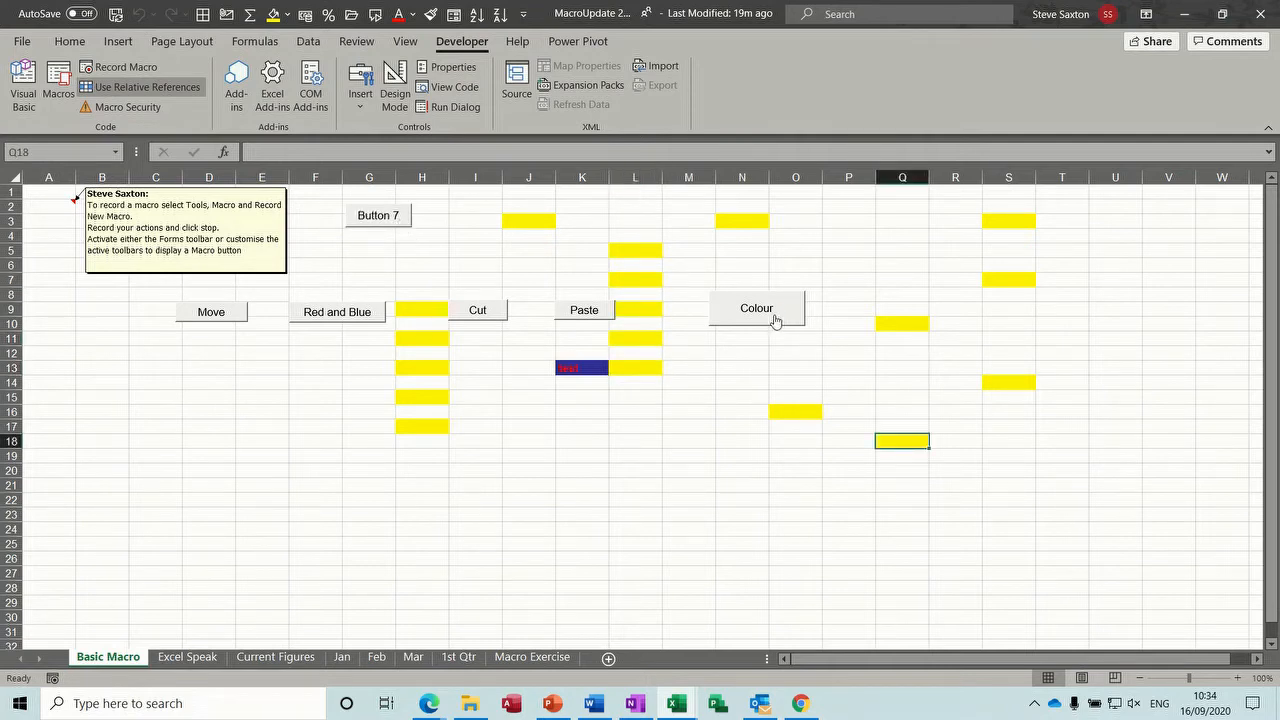
{"action": "left_click", "coordinate": [722, 395]}
{"action": "left_click", "coordinate": [765, 314]}
{"action": "left_click", "coordinate": [853, 250]}
{"action": "left_click", "coordinate": [765, 300]}
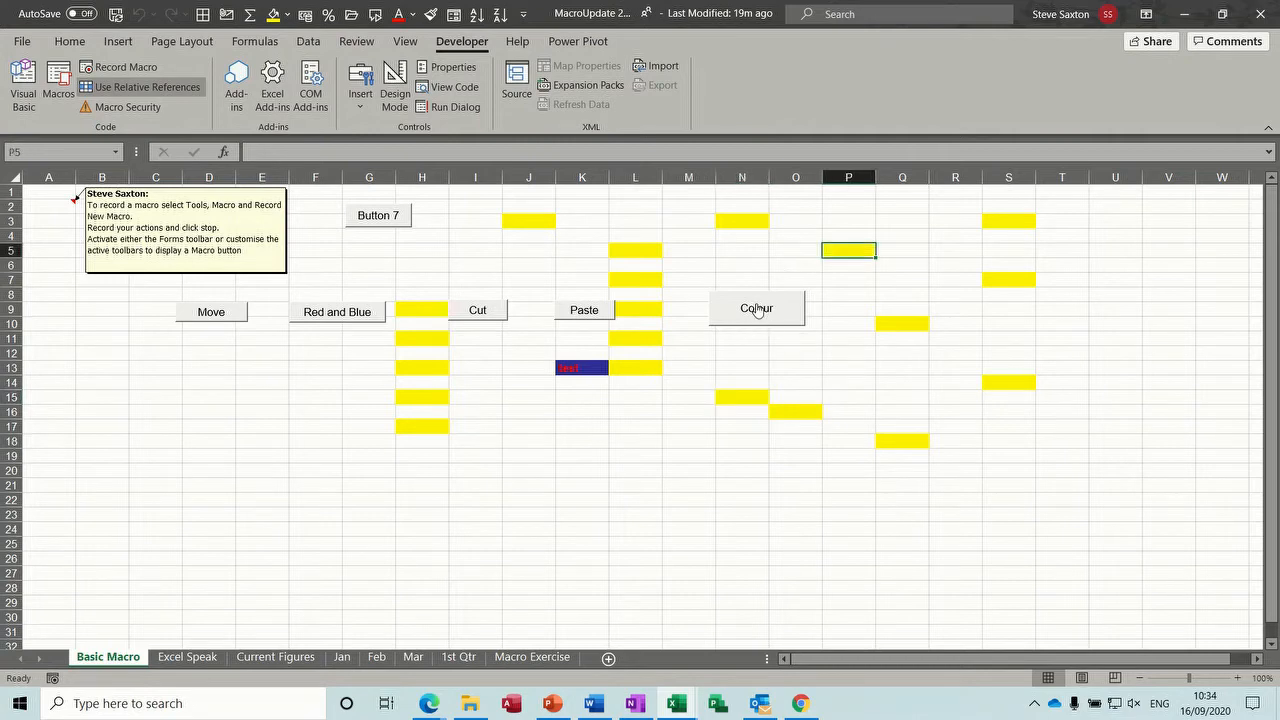
- Run the moves macro once from cell I4 and once from cell F16
{"action": "left_click", "coordinate": [460, 235]}
{"action": "left_click", "coordinate": [381, 219]}
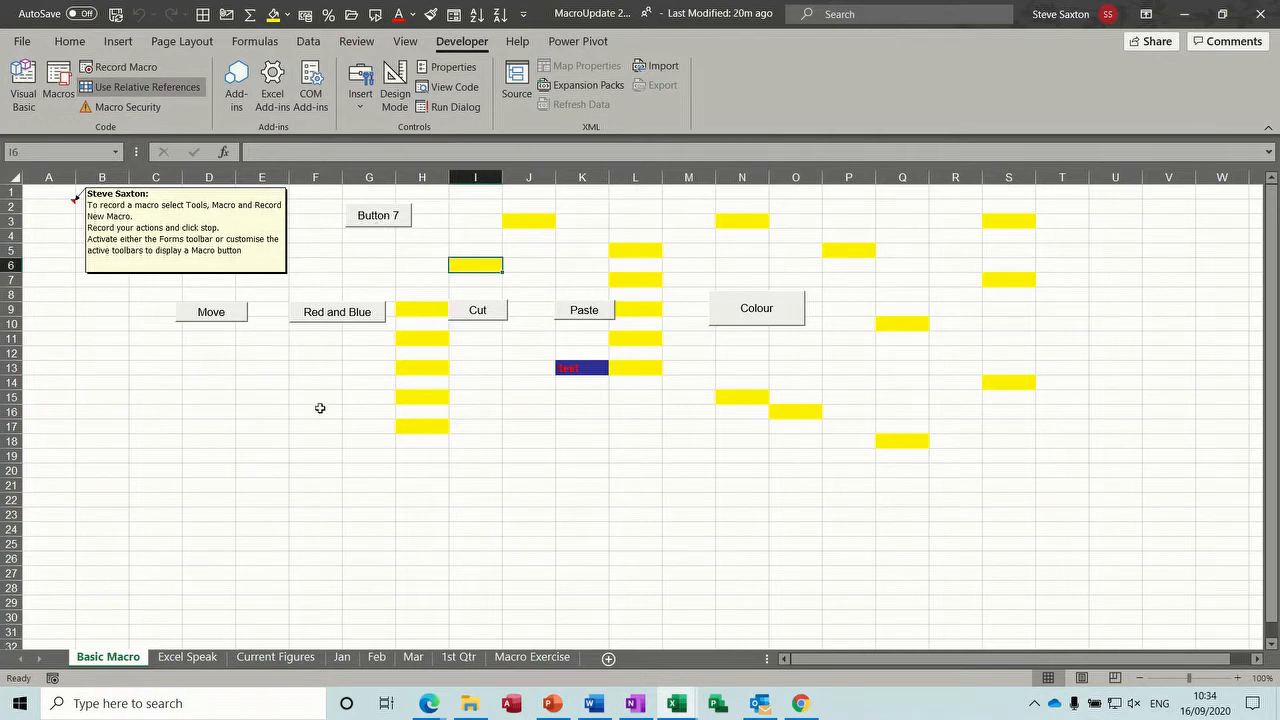
{"action": "left_click", "coordinate": [320, 409]}
{"action": "left_click", "coordinate": [378, 219]}
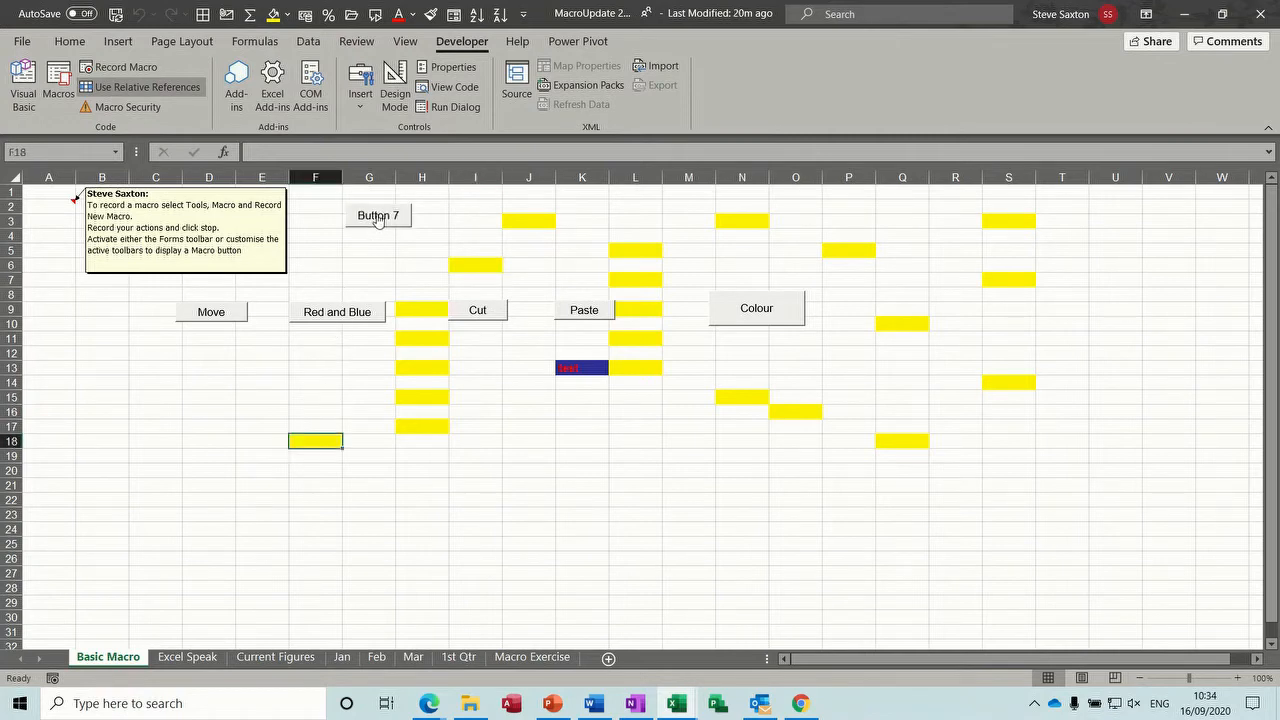
- Run the moves macro seven more times with its button, starting from cell F18
{"action": "left_click", "coordinate": [378, 219]}
{"action": "left_click", "coordinate": [378, 219]}
{"action": "left_click", "coordinate": [378, 219]}
{"action": "left_click", "coordinate": [378, 219]}
{"action": "left_click", "coordinate": [378, 219]}
{"action": "left_click", "coordinate": [378, 219]}
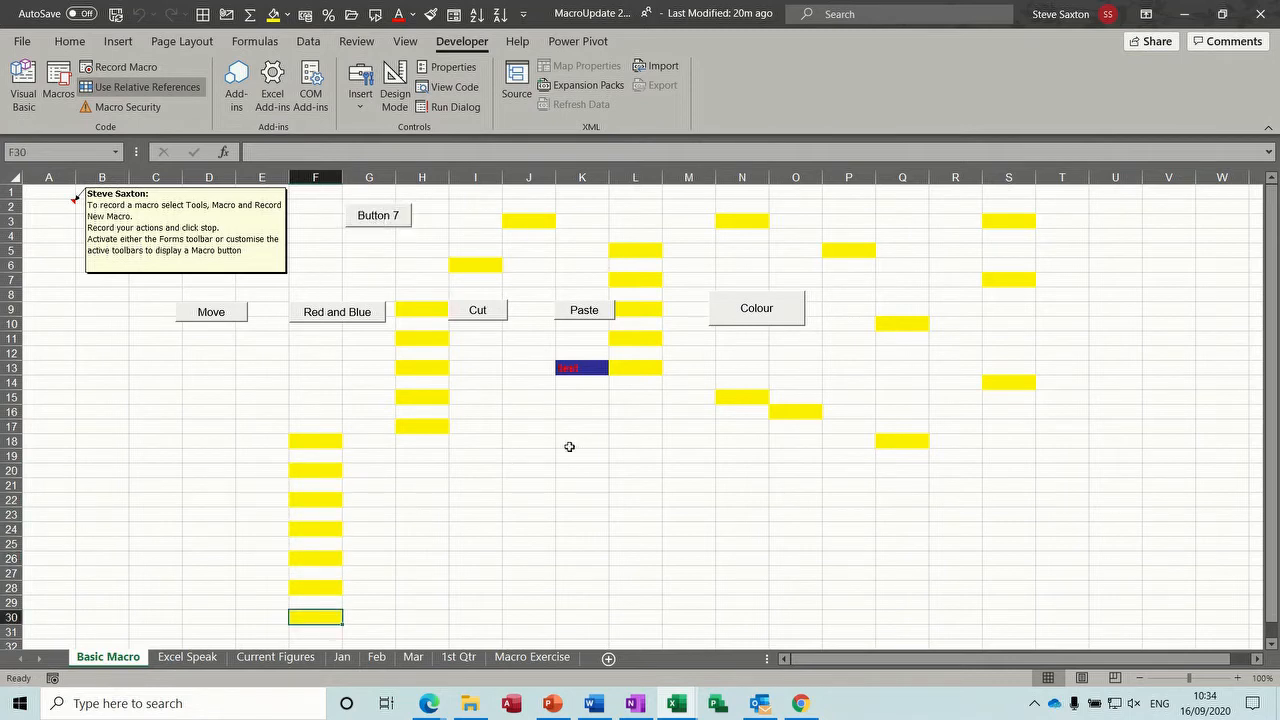
{"action": "left_click", "coordinate": [390, 217]}
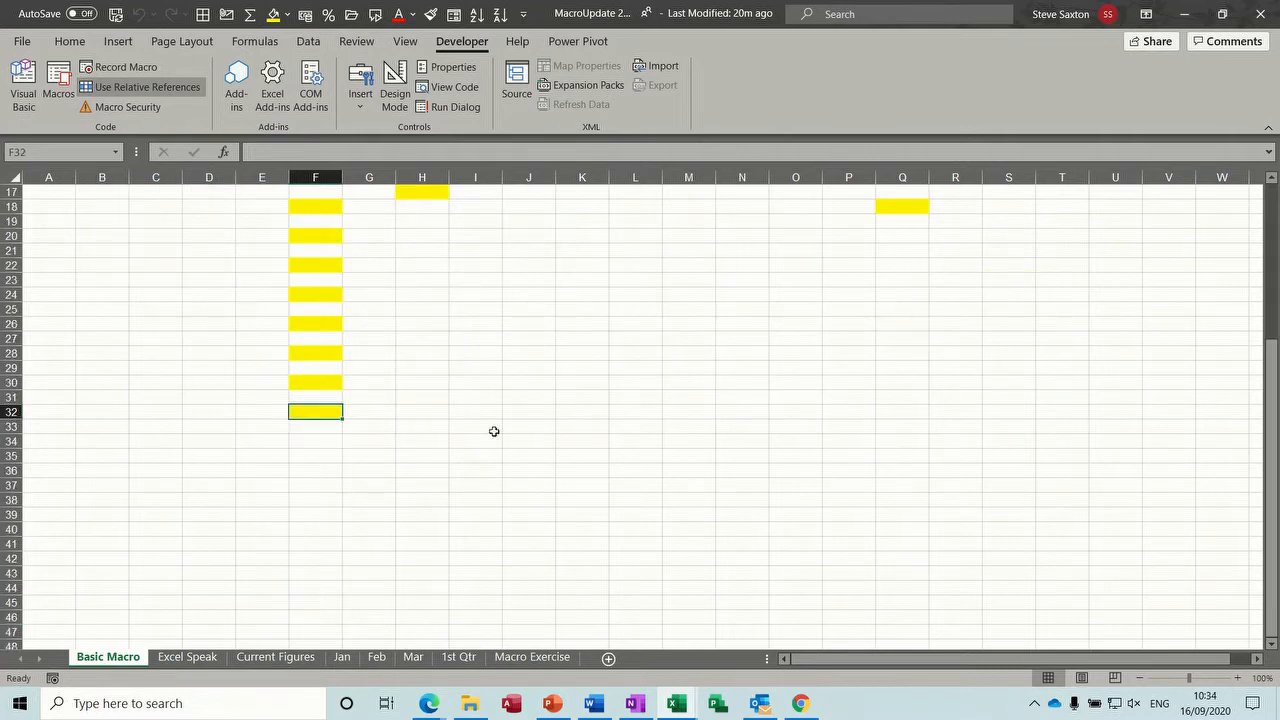
- Record a macro named format in the Personal Macro Workbook without relative references, giving cell J16 bold, italic, underline and yellow fill
{"action": "left_click_drag", "start_coordinate": [1270, 462], "coordinate": [1270, 300]}
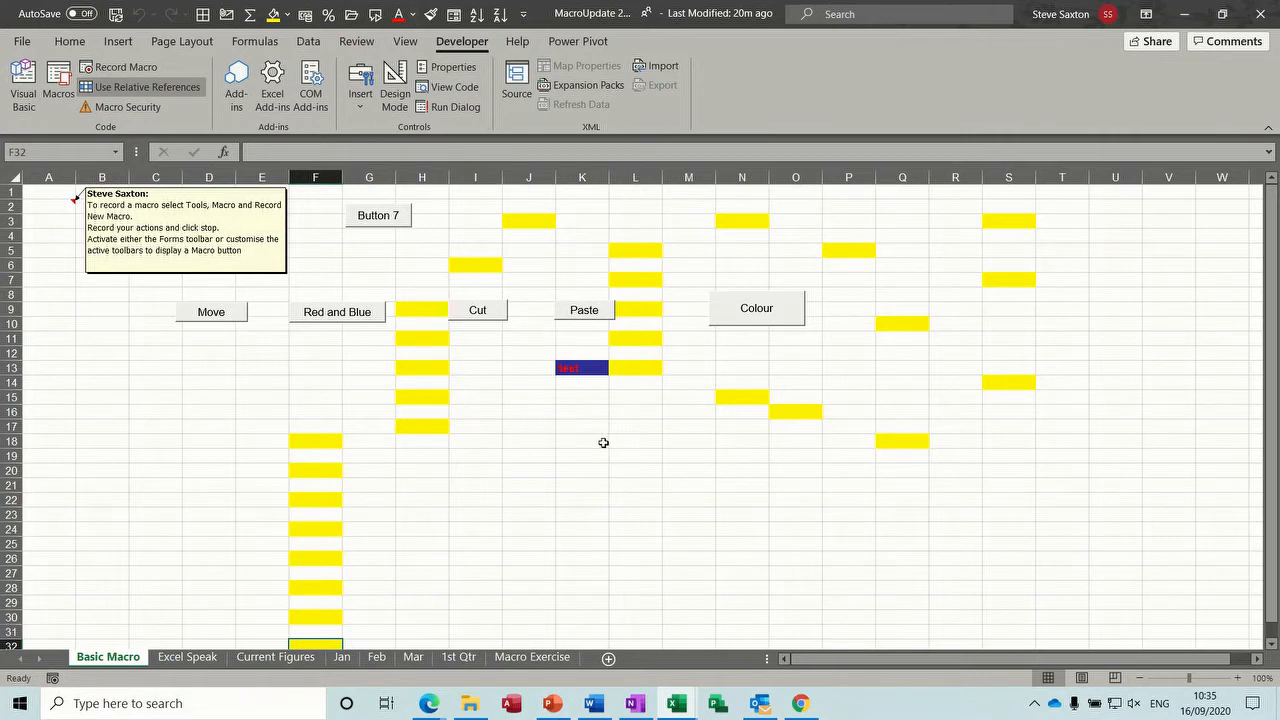
{"action": "left_click", "coordinate": [523, 414]}
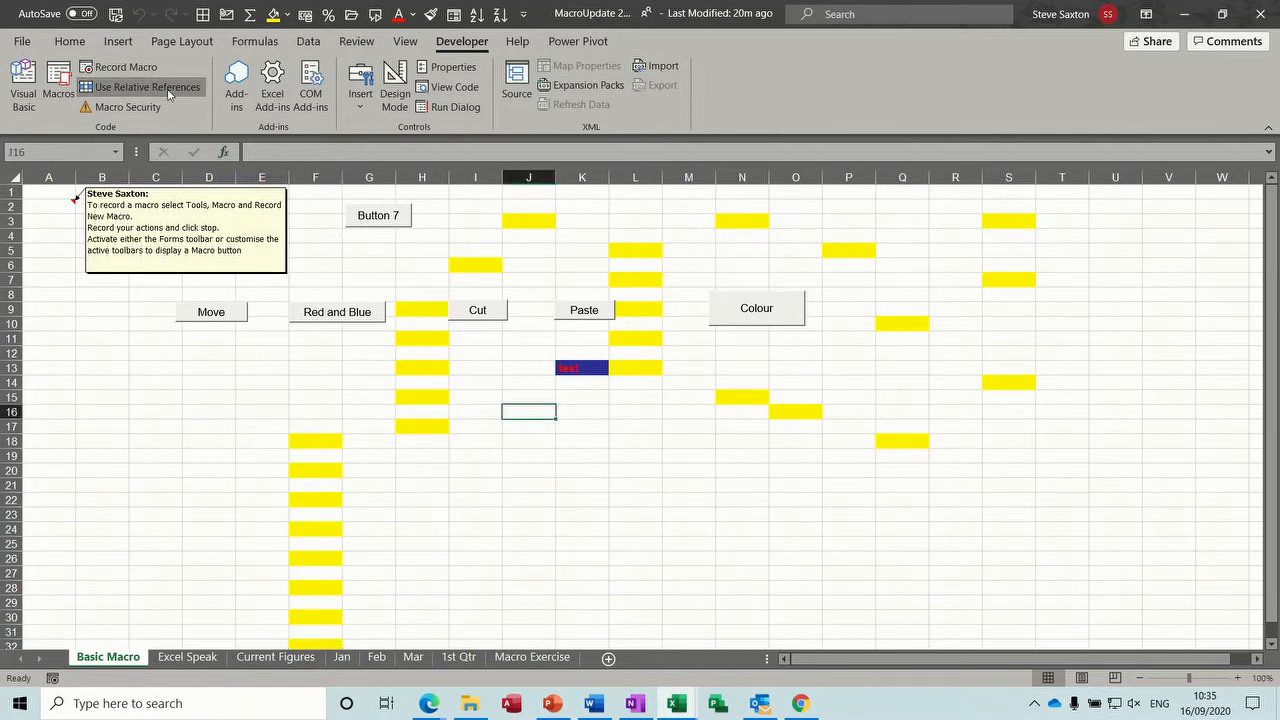
{"action": "left_click", "coordinate": [126, 67]}
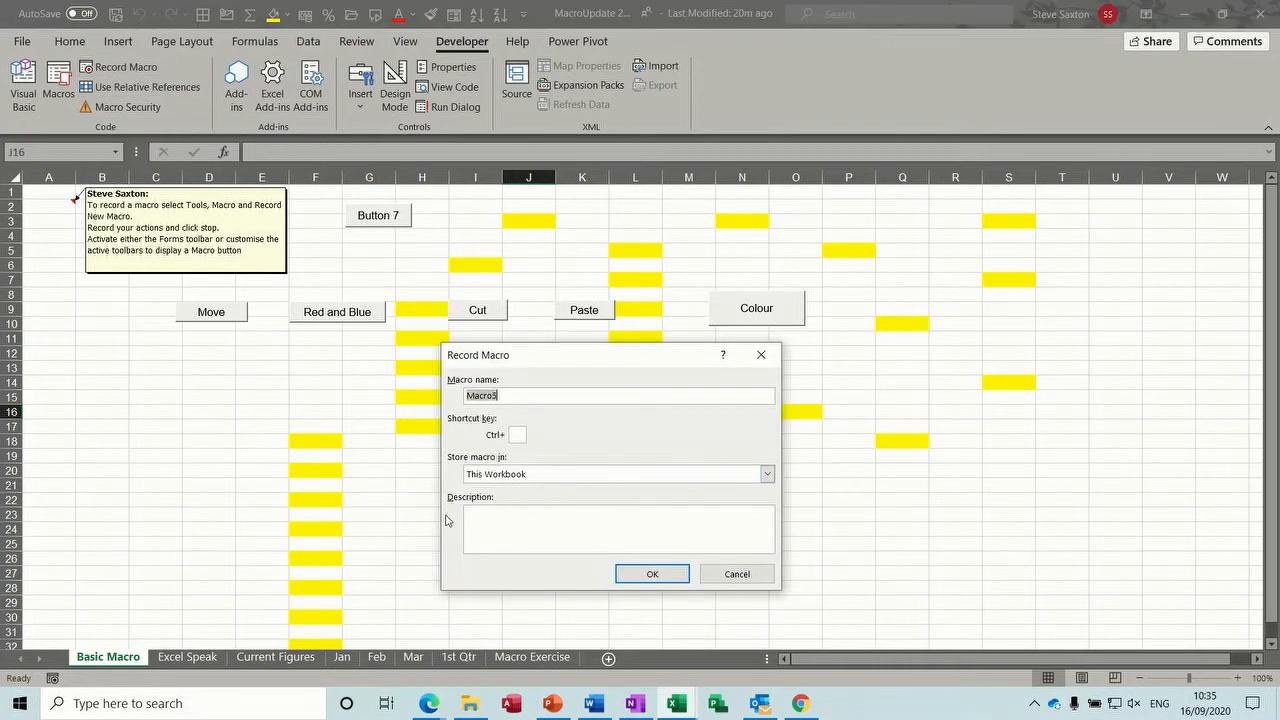
{"action": "type", "text": "f"}
{"action": "left_click", "coordinate": [768, 476]}
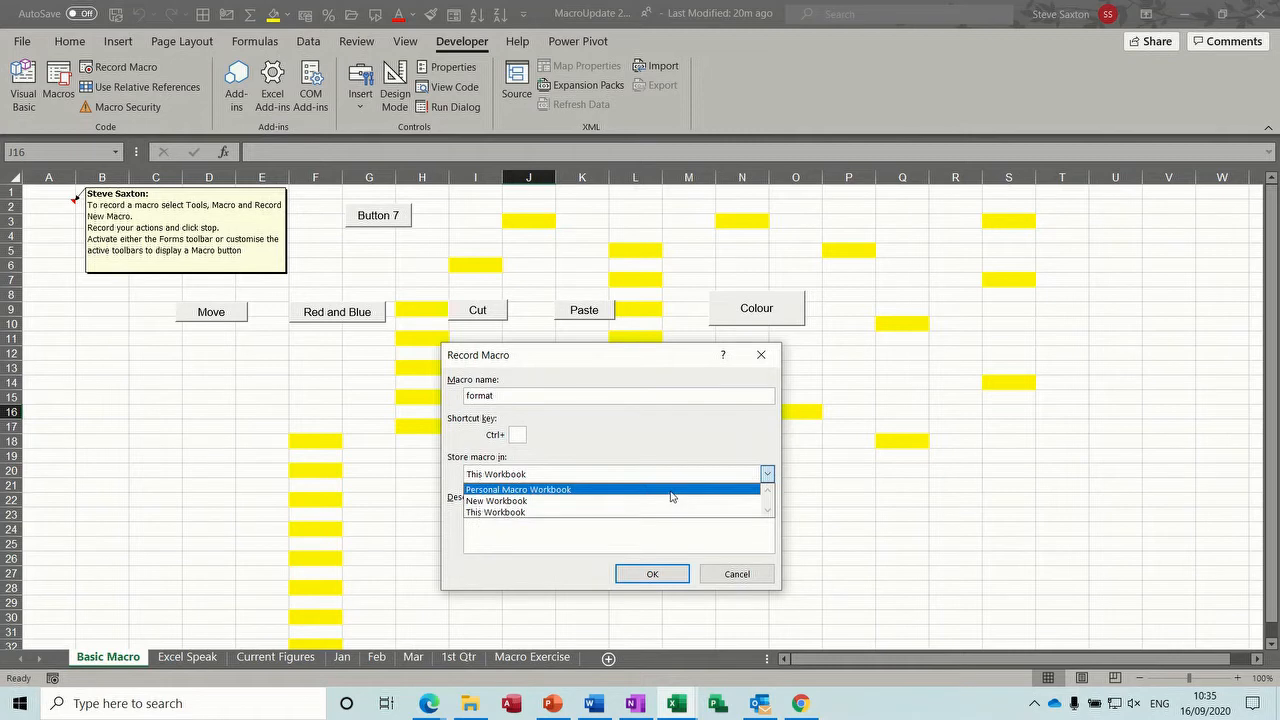
{"action": "left_click", "coordinate": [535, 491]}
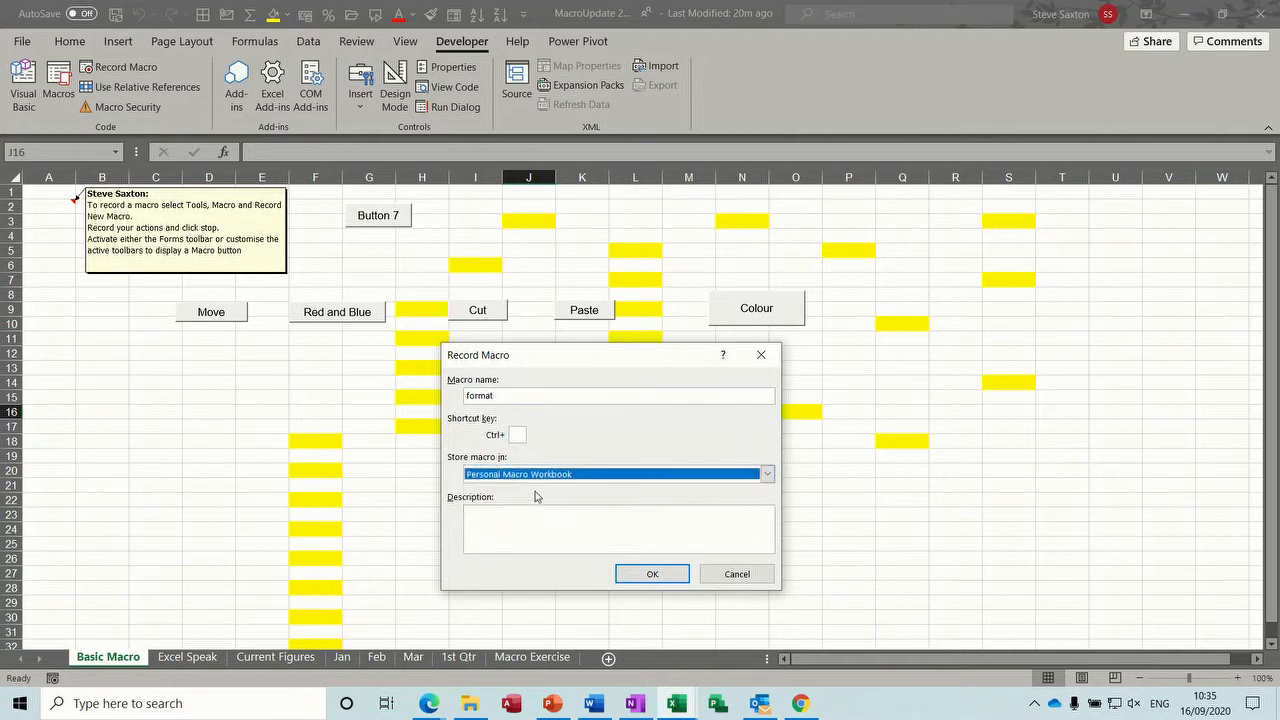
{"action": "left_click", "coordinate": [650, 575]}
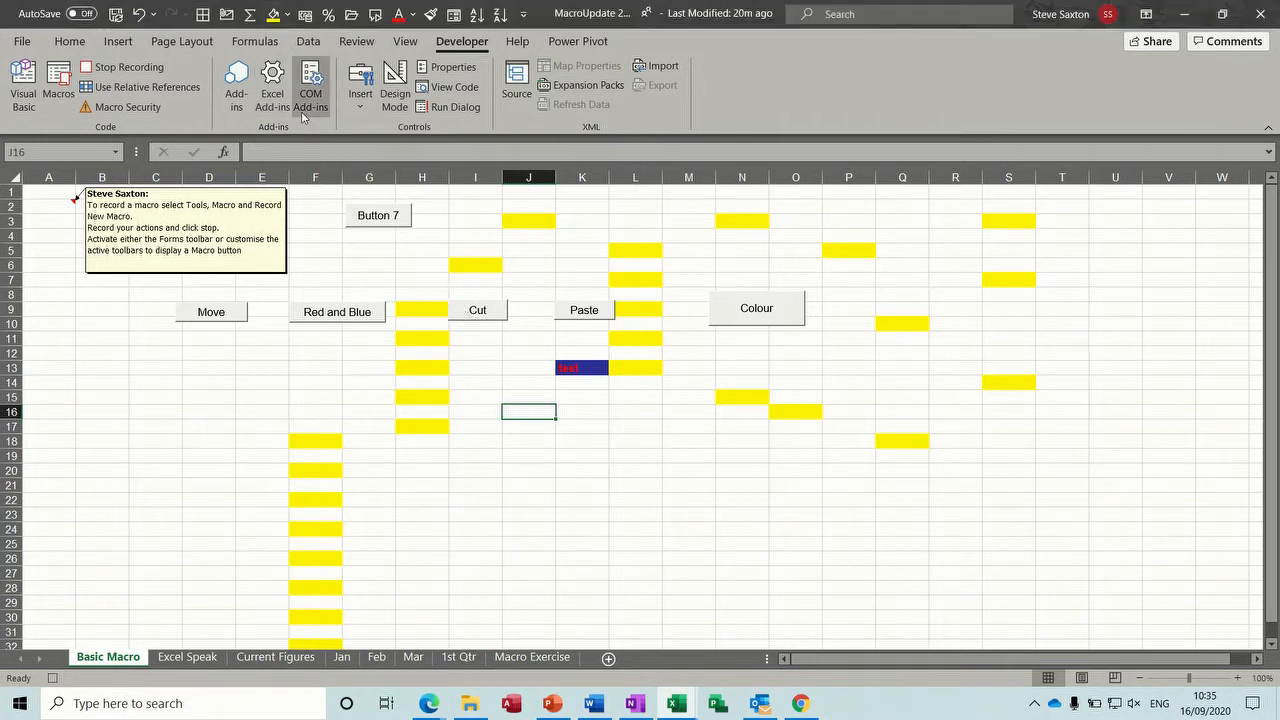
{"action": "left_click", "coordinate": [273, 17]}
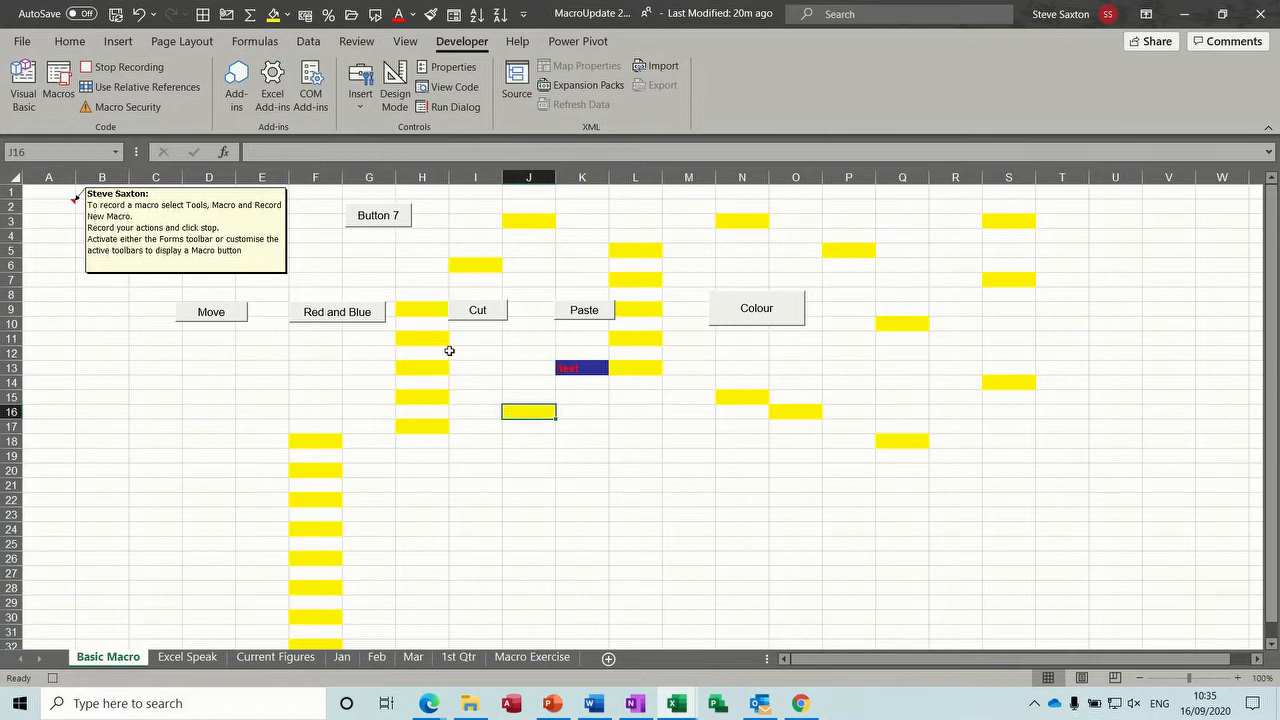
{"action": "left_click", "coordinate": [125, 67]}
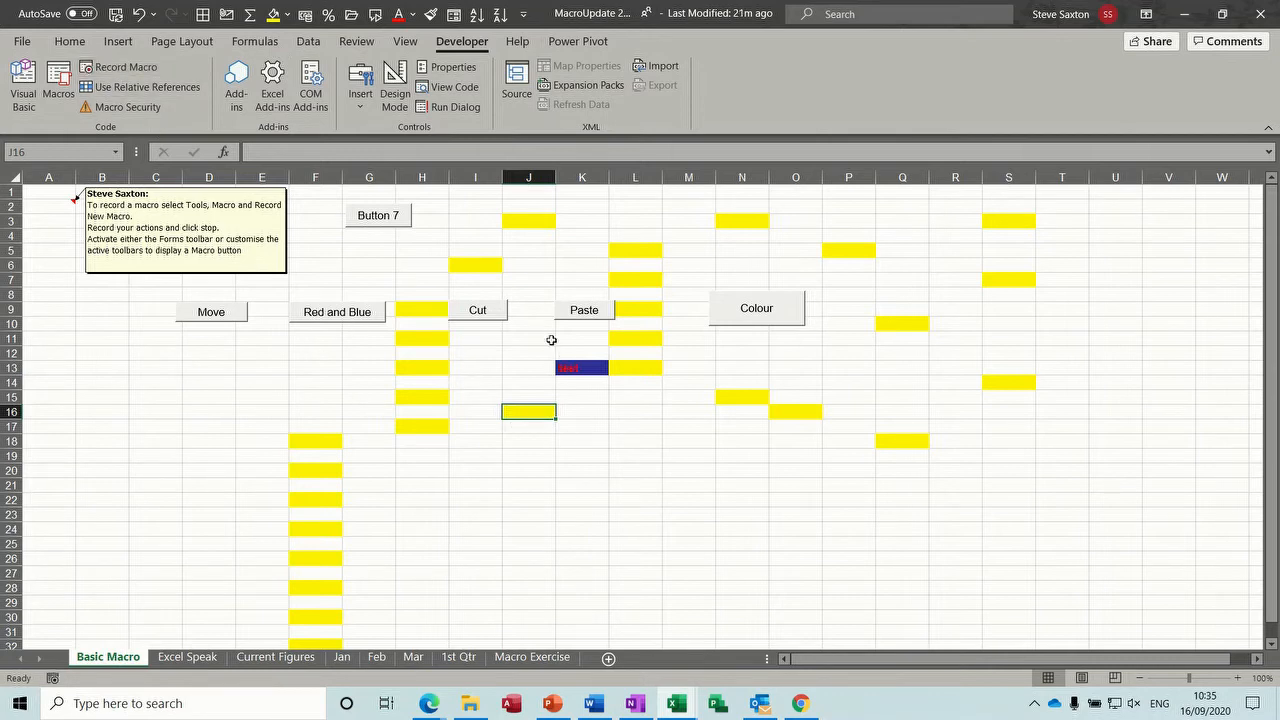
- Add the PERSONAL.XLSB!format macro to the Quick Access Toolbar for all documents
{"action": "left_click", "coordinate": [526, 14]}
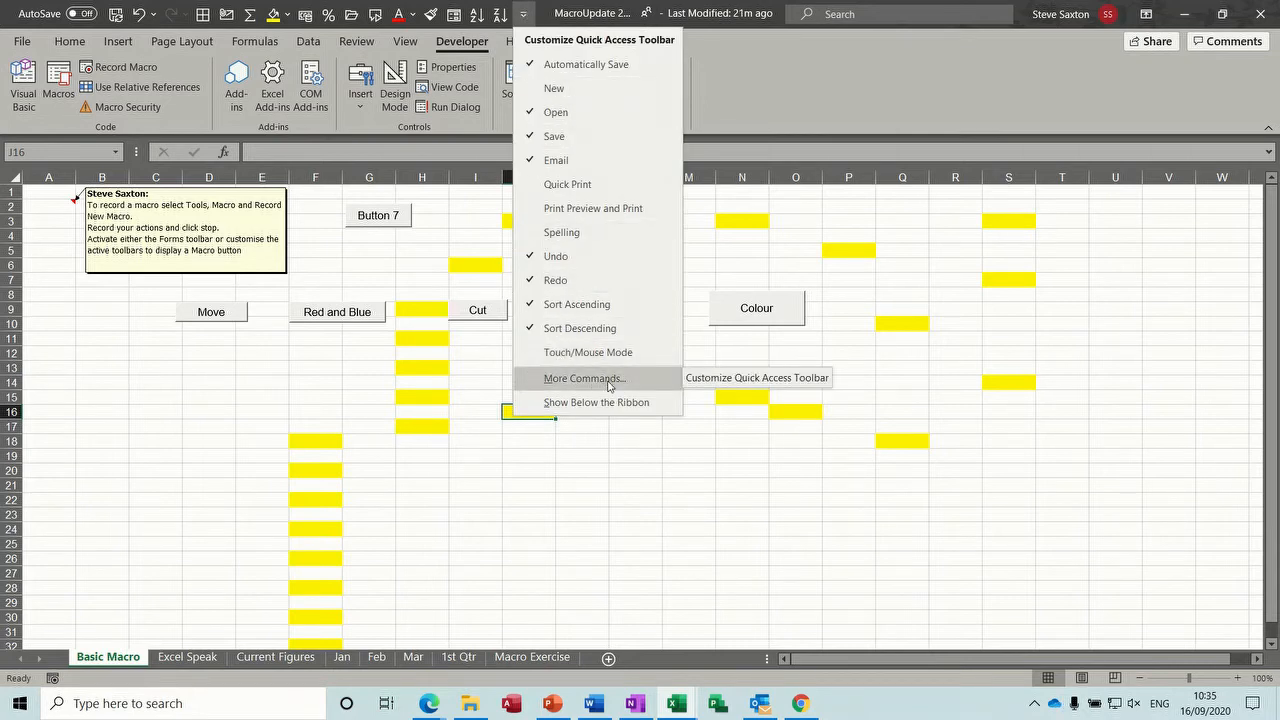
{"action": "left_click", "coordinate": [558, 384]}
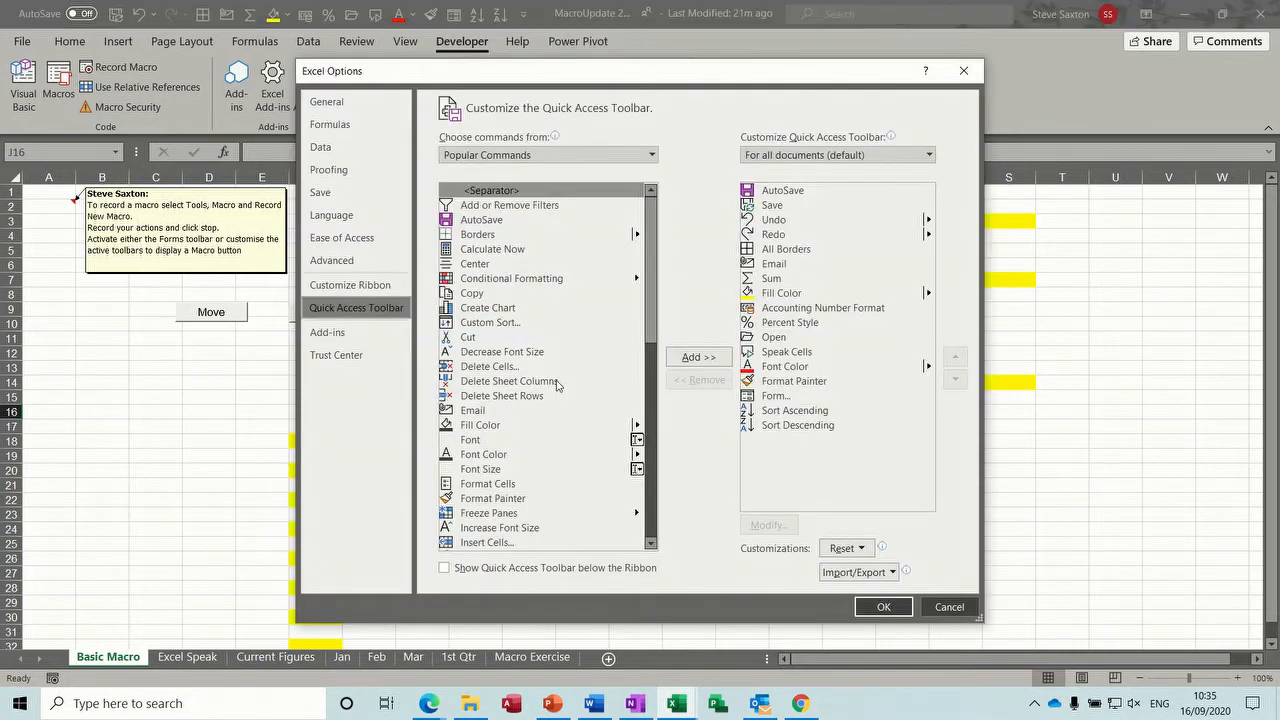
{"action": "left_click", "coordinate": [652, 155]}
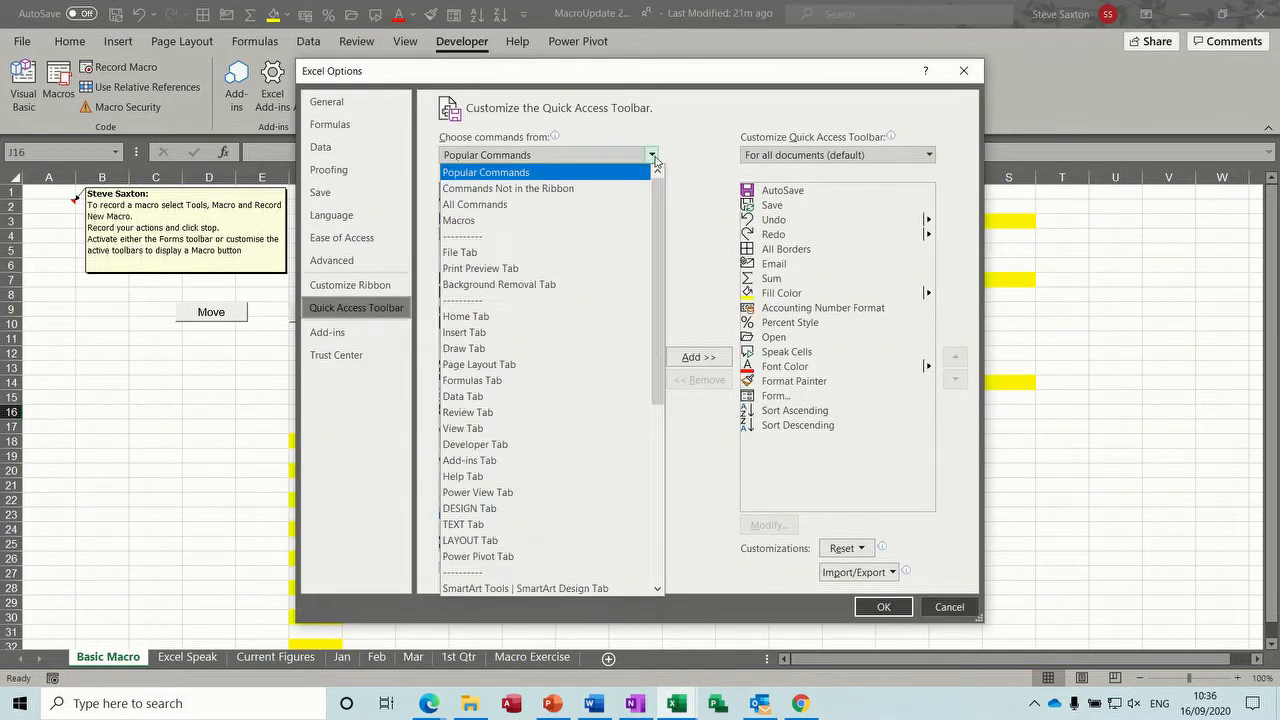
{"action": "left_click", "coordinate": [509, 221]}
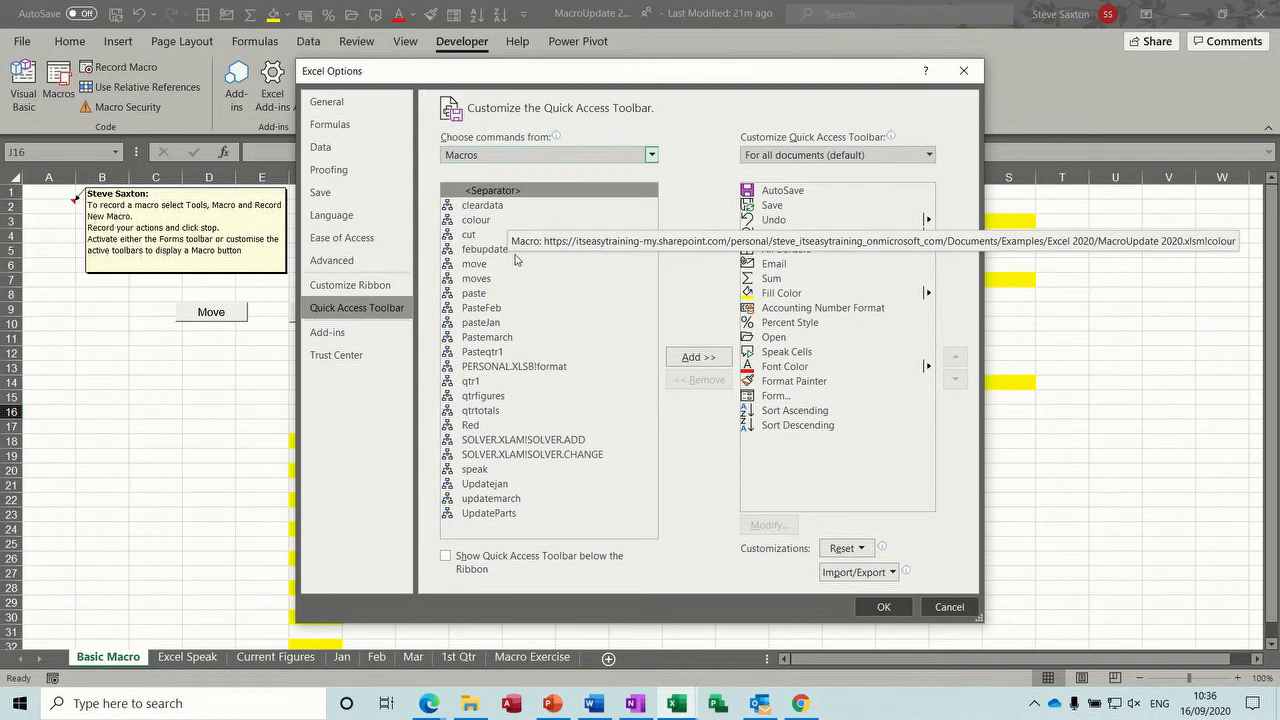
{"action": "left_click", "coordinate": [509, 371]}
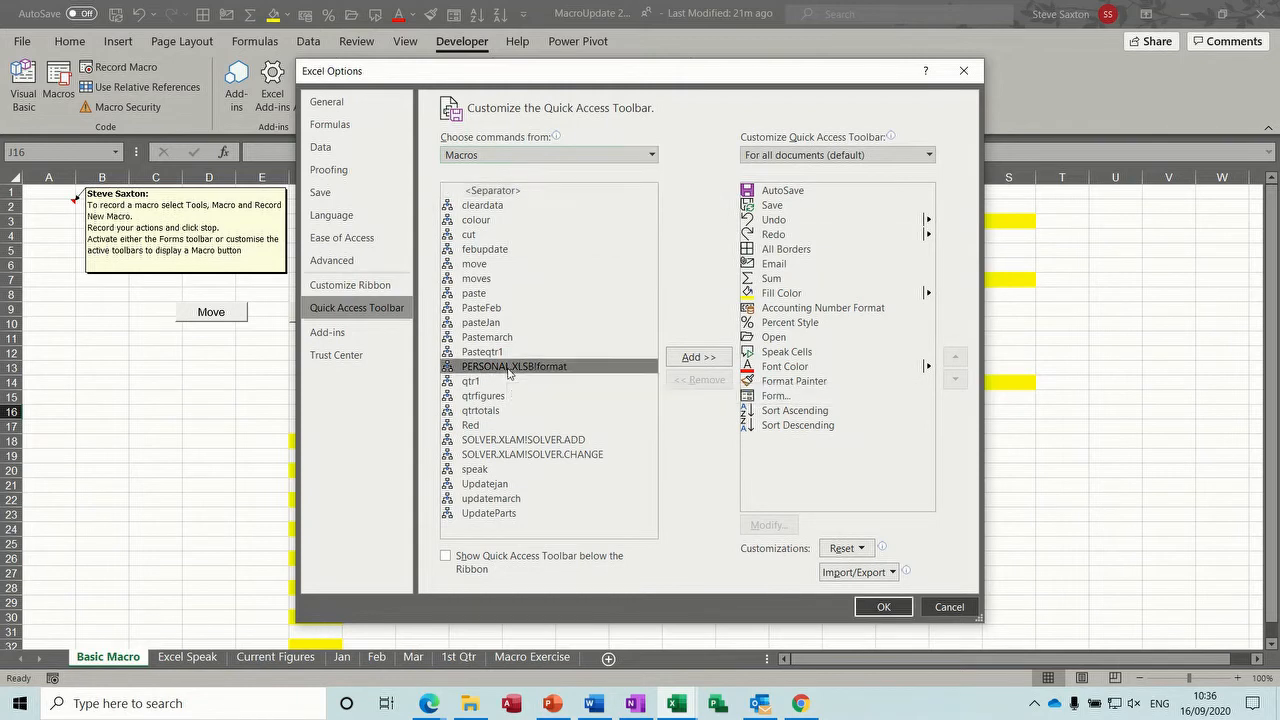
{"action": "left_click", "coordinate": [691, 360]}
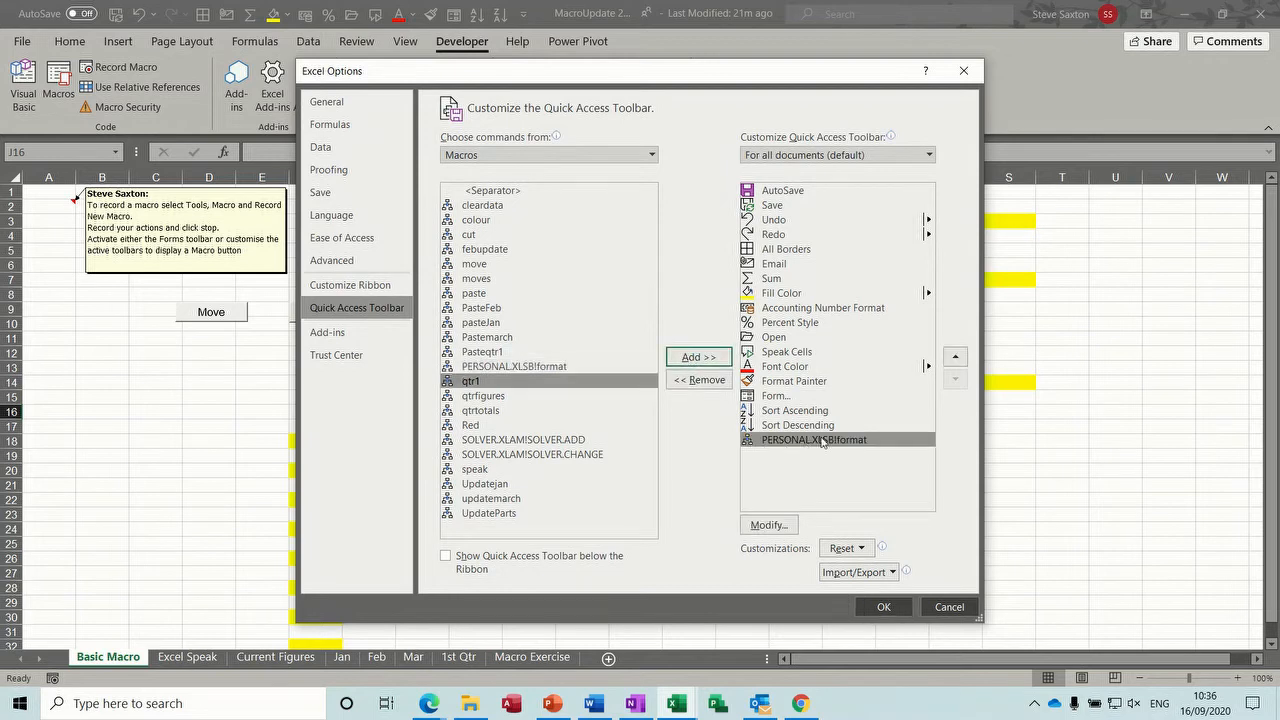
- Give the format macro's toolbar button the yellow square symbol and apply the toolbar customization
{"action": "left_click", "coordinate": [768, 525]}
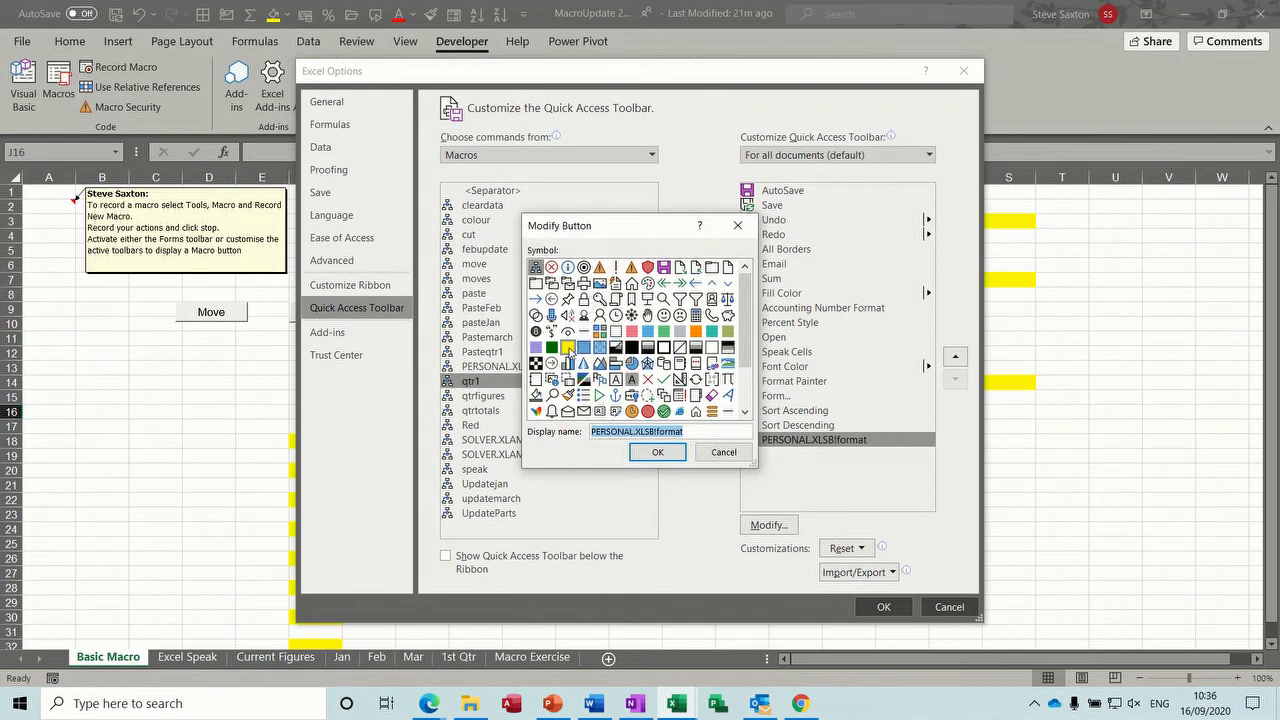
{"action": "left_click", "coordinate": [568, 349]}
{"action": "left_click", "coordinate": [657, 455]}
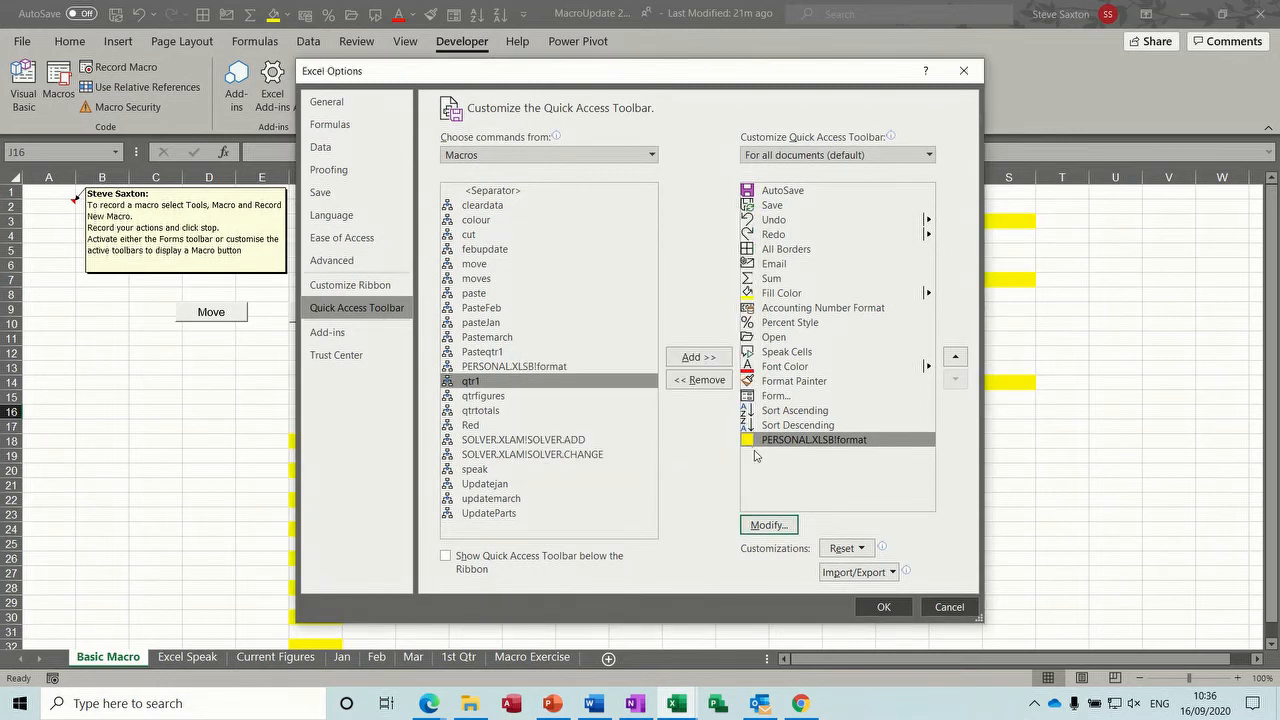
{"action": "left_click", "coordinate": [884, 607]}
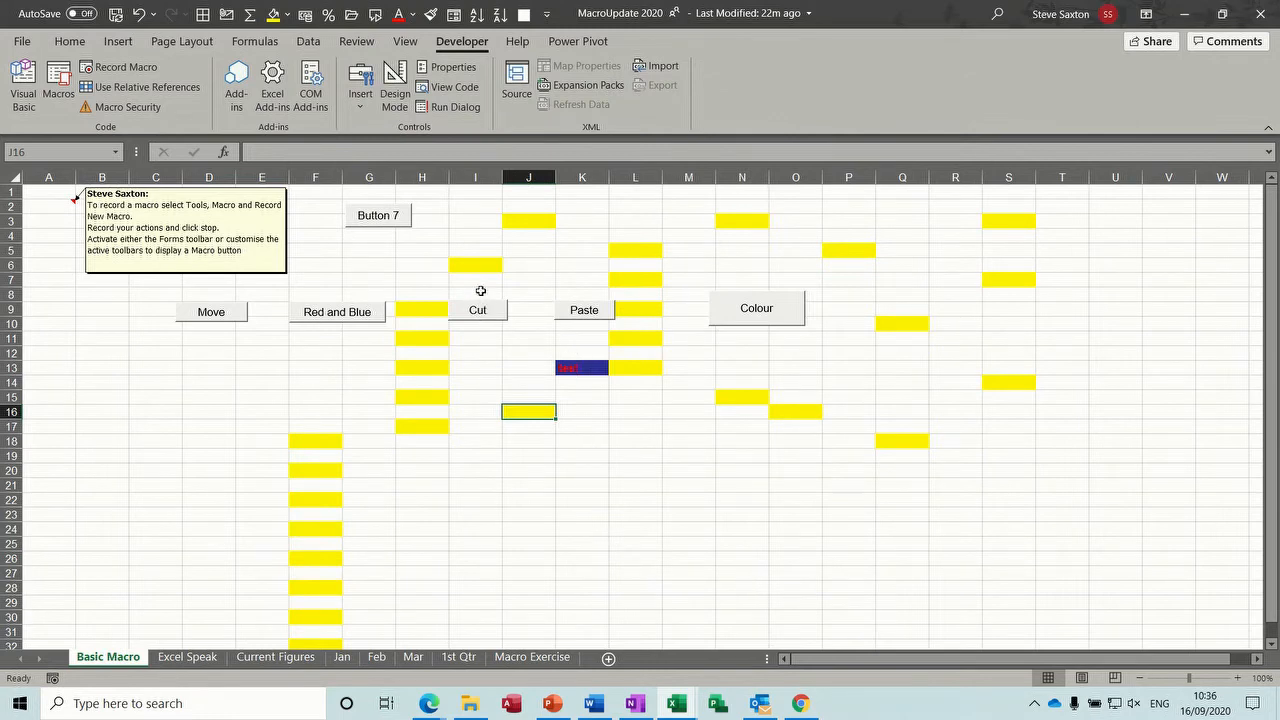
- Run the format macro on cell M20 and enter the text sdhsdjas there
{"action": "left_click", "coordinate": [677, 476]}
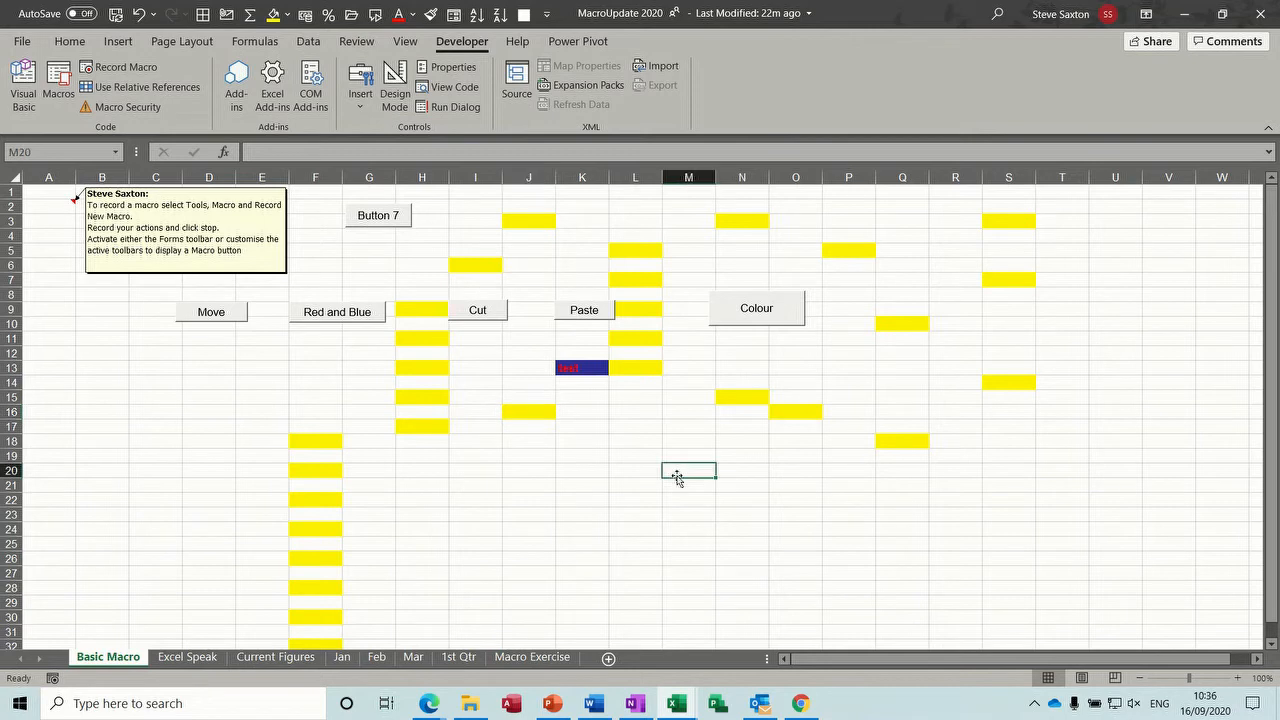
{"action": "left_click", "coordinate": [523, 14]}
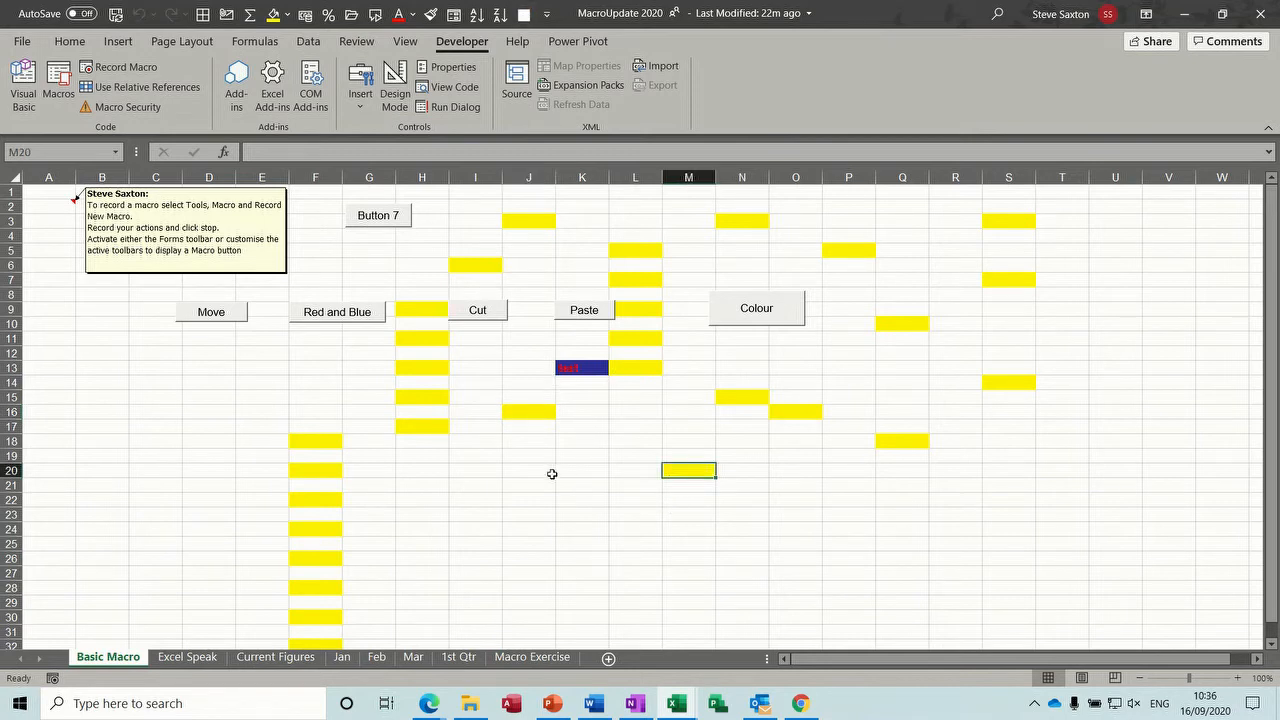
{"action": "type", "text": "sdhsdjas"}
{"action": "key", "text": "Return"}
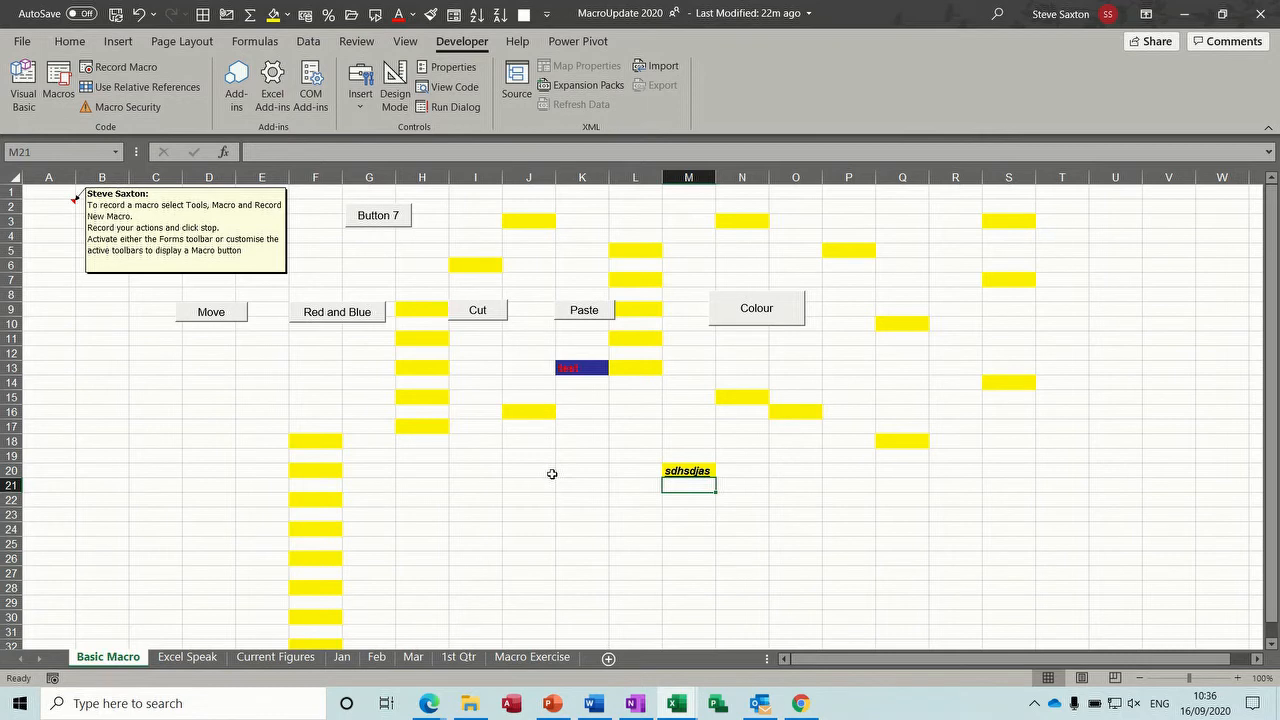
- Test the format macro on cells A1 and H11 of a new blank workbook, and close it without saving
{"action": "key", "text": "ctrl+n"}
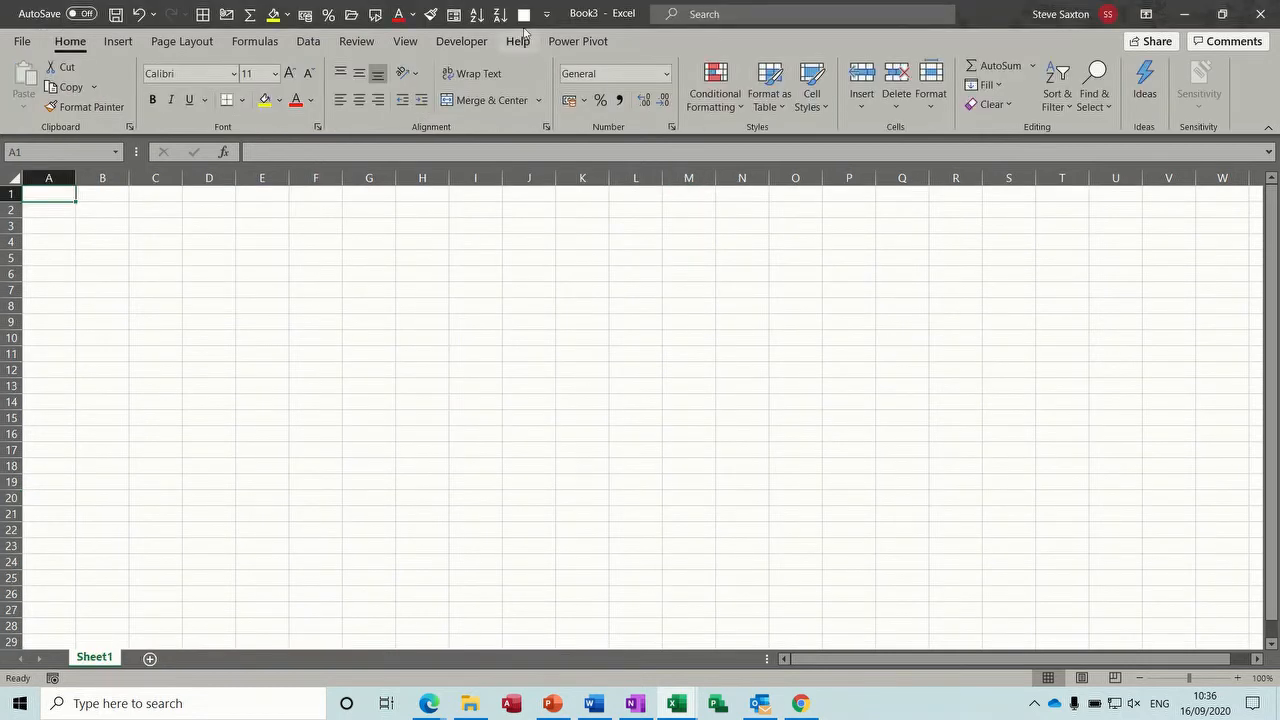
{"action": "left_click", "coordinate": [524, 16]}
{"action": "left_click", "coordinate": [426, 350]}
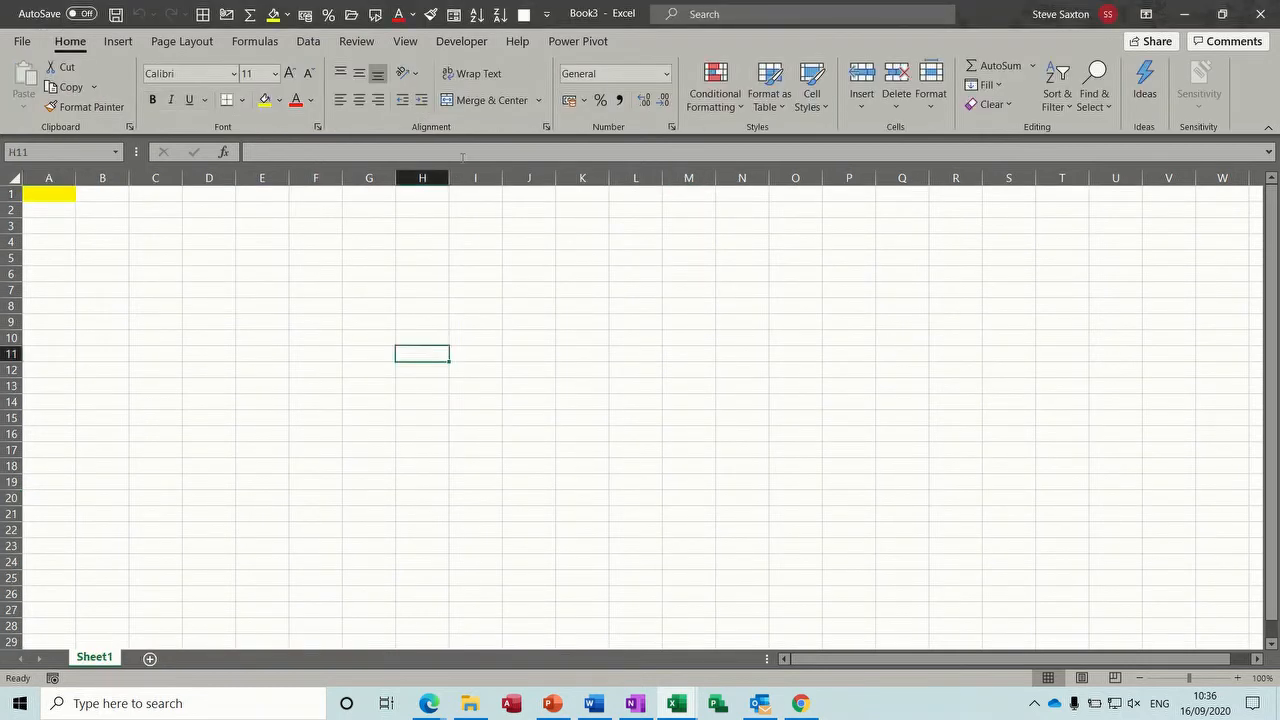
{"action": "left_click", "coordinate": [524, 16]}
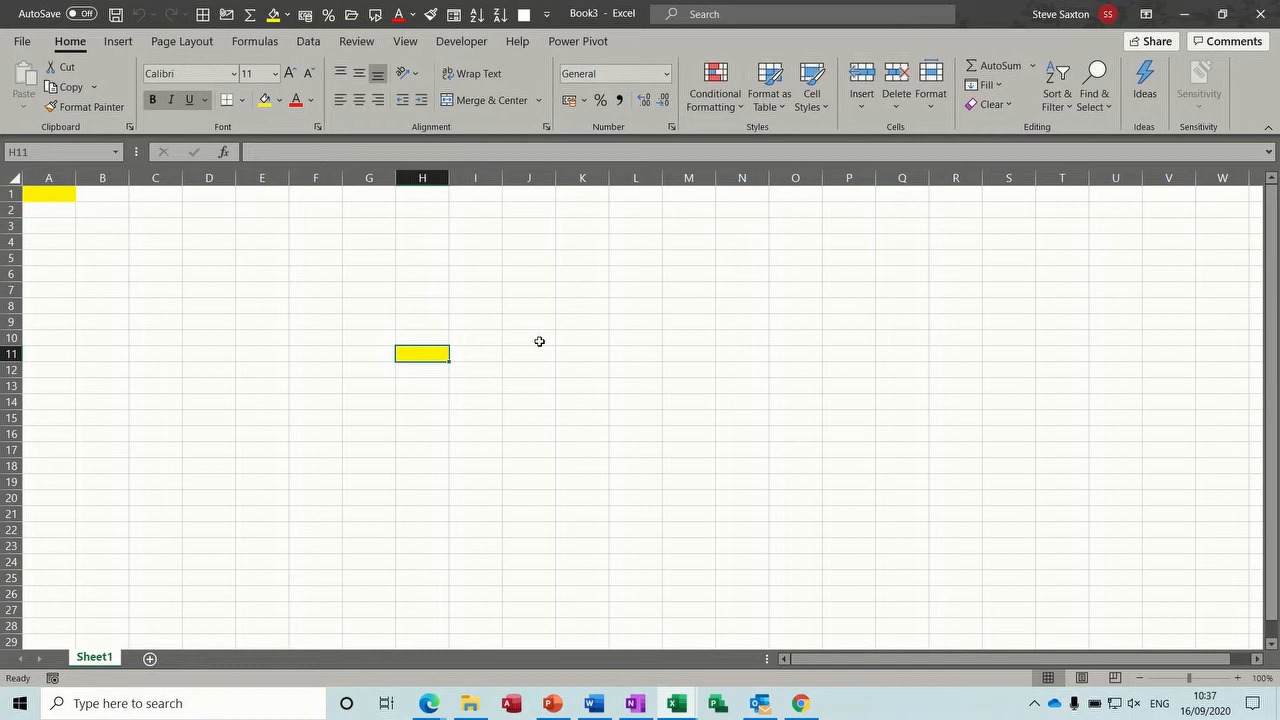
{"action": "key", "text": "ctrl+w"}
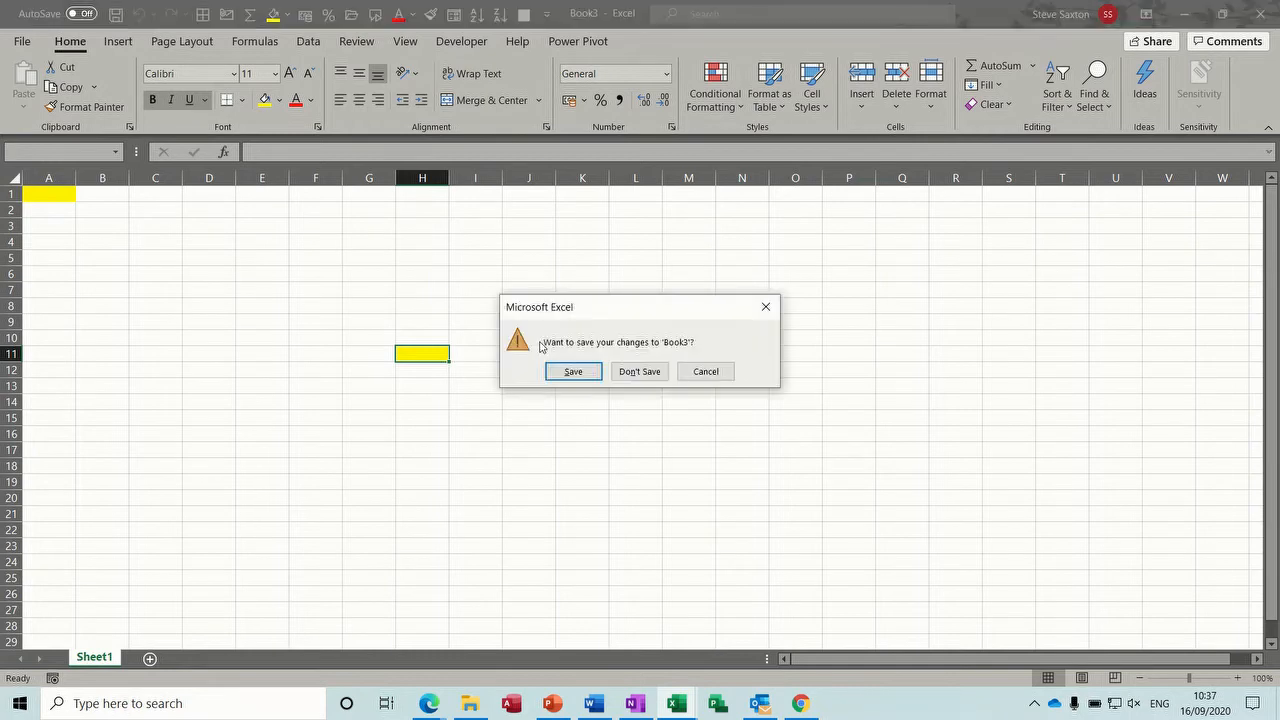
{"action": "left_click", "coordinate": [639, 371]}
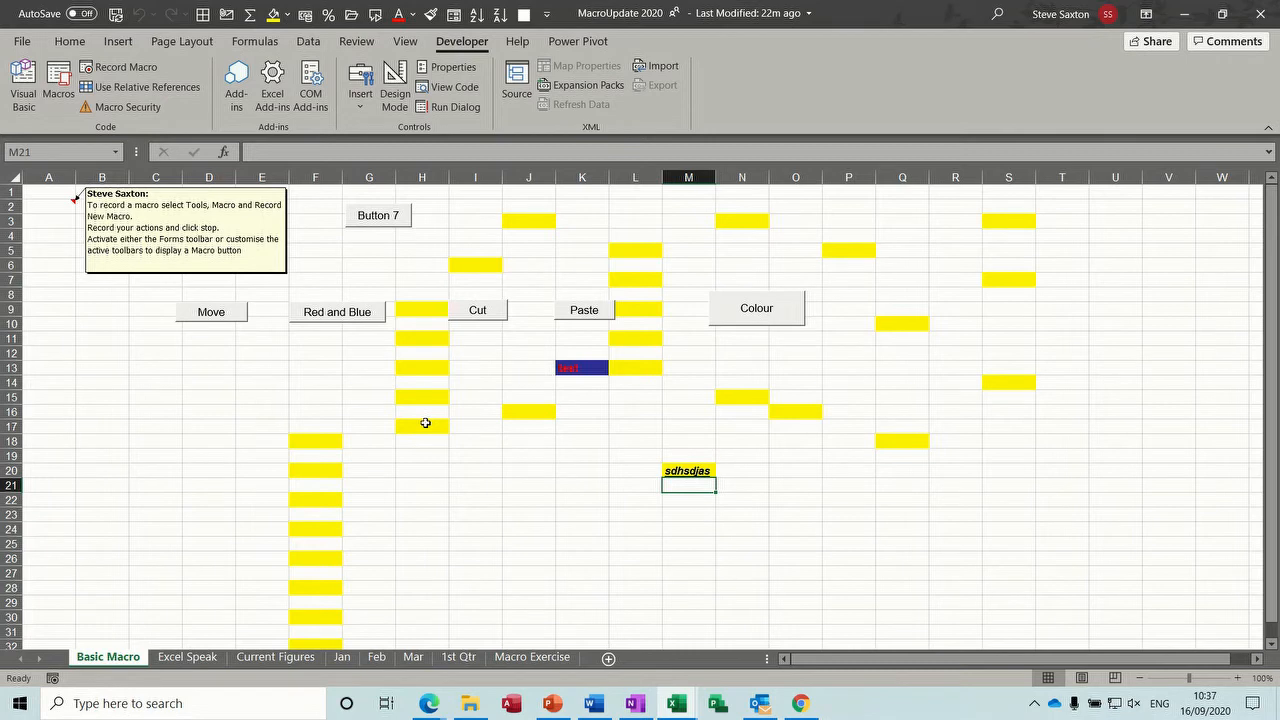
- Run the Red and Blue, Cut and Paste button macros in turn, starting from cell M21
{"action": "left_click", "coordinate": [347, 320]}
{"action": "left_click", "coordinate": [477, 320]}
{"action": "left_click", "coordinate": [587, 324]}
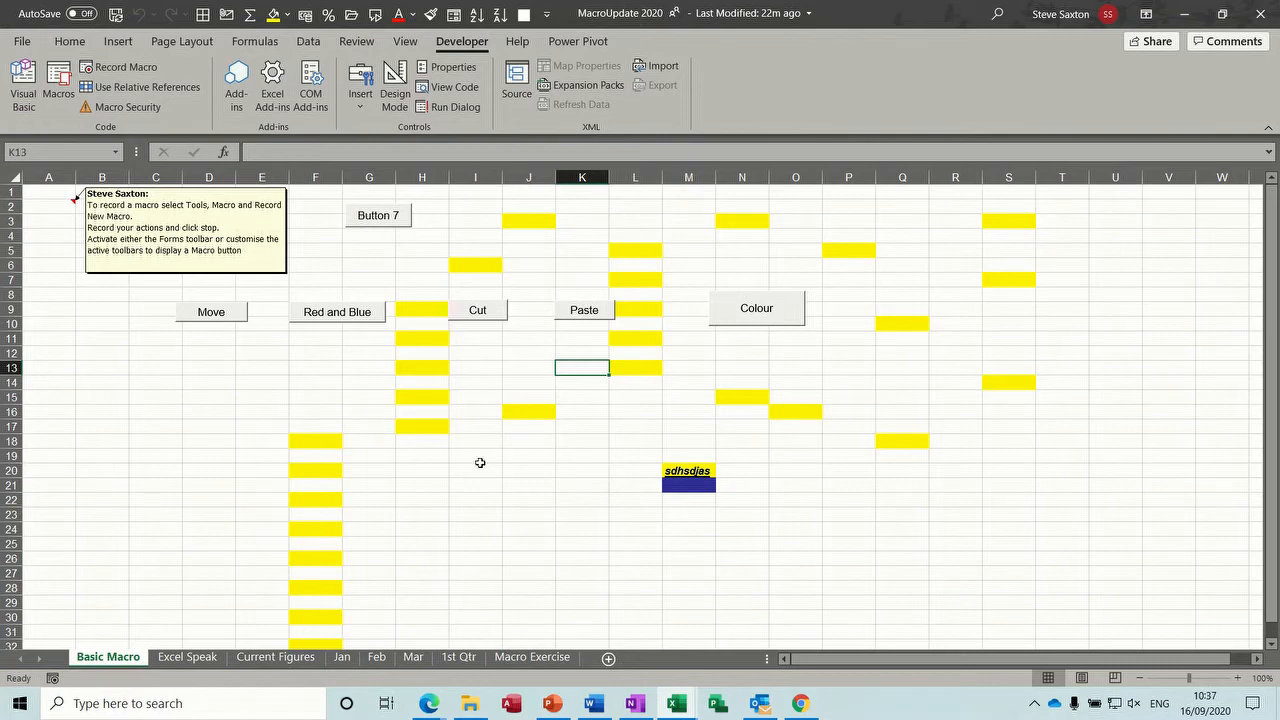
- Look through the Excel Speak and Current Figures sheets and open the Macro Exercise sheet
{"action": "left_click", "coordinate": [266, 664]}
{"action": "left_click", "coordinate": [190, 657]}
{"action": "left_click", "coordinate": [262, 657]}
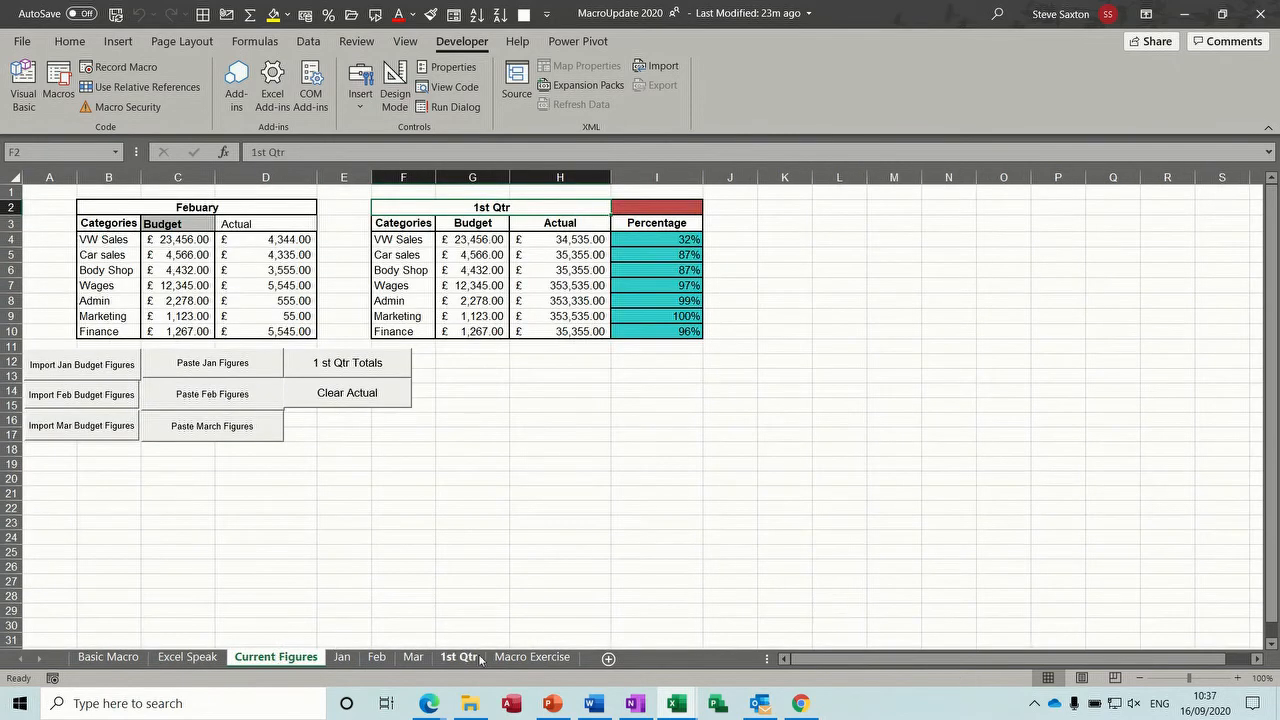
{"action": "left_click", "coordinate": [524, 657]}
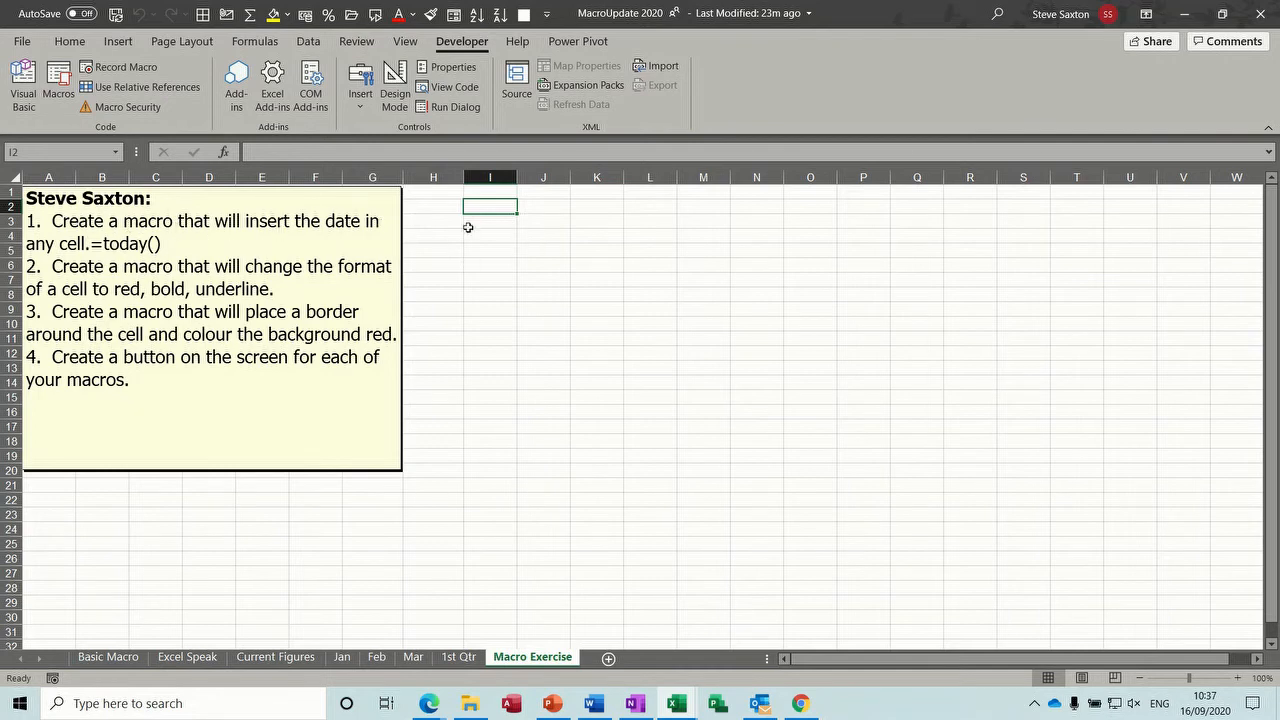
- Start recording a macro named dates from cell J3, stored in This Workbook
{"action": "left_click", "coordinate": [548, 223]}
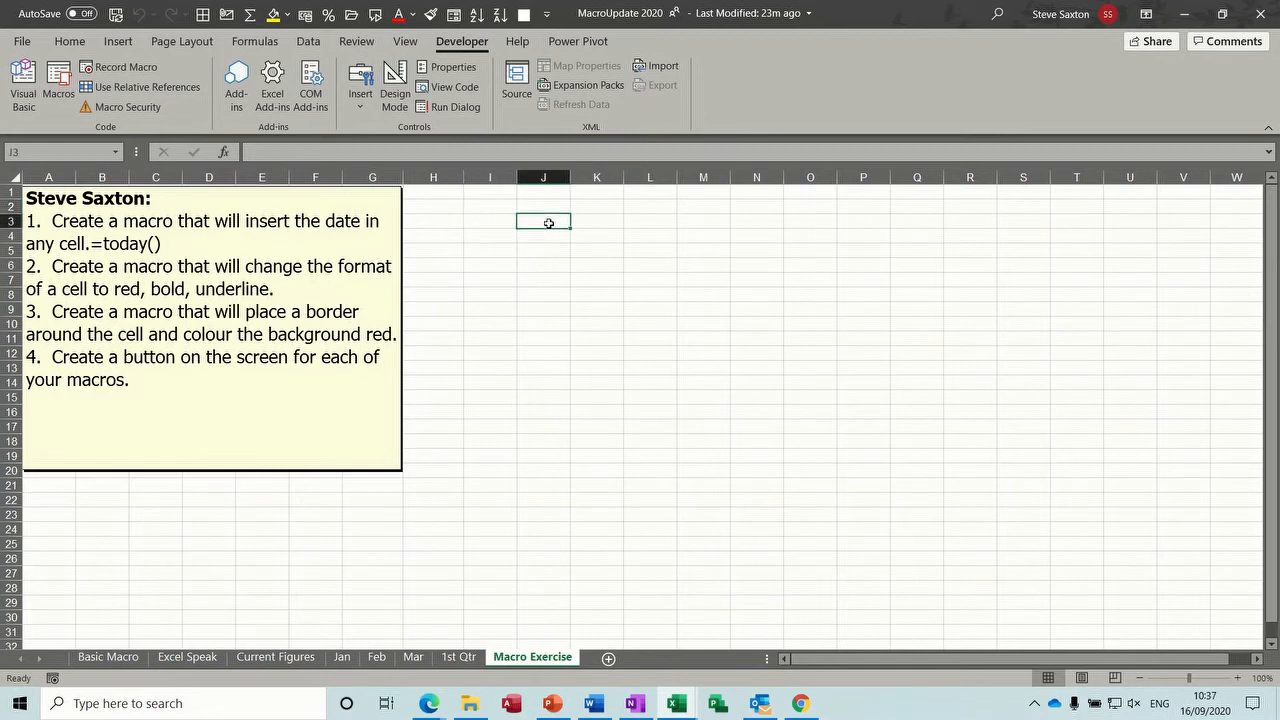
{"action": "left_click", "coordinate": [122, 67]}
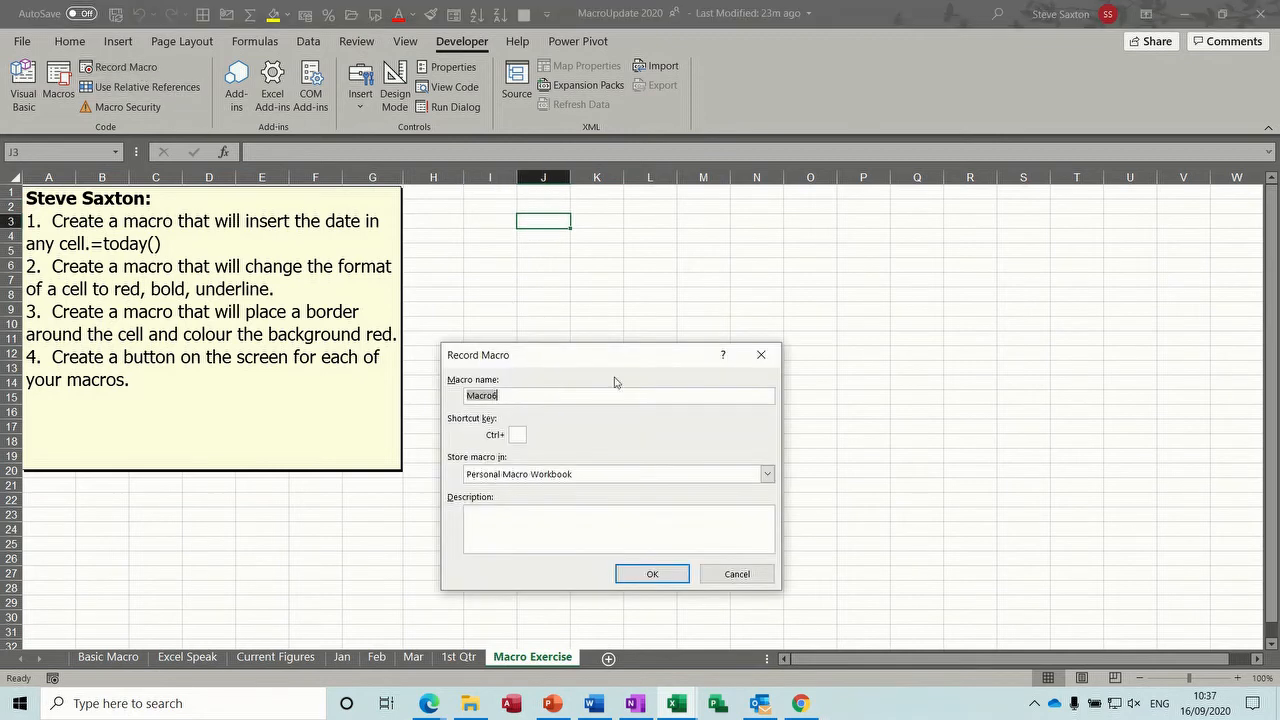
{"action": "type", "text": "da"}
{"action": "left_click", "coordinate": [767, 474]}
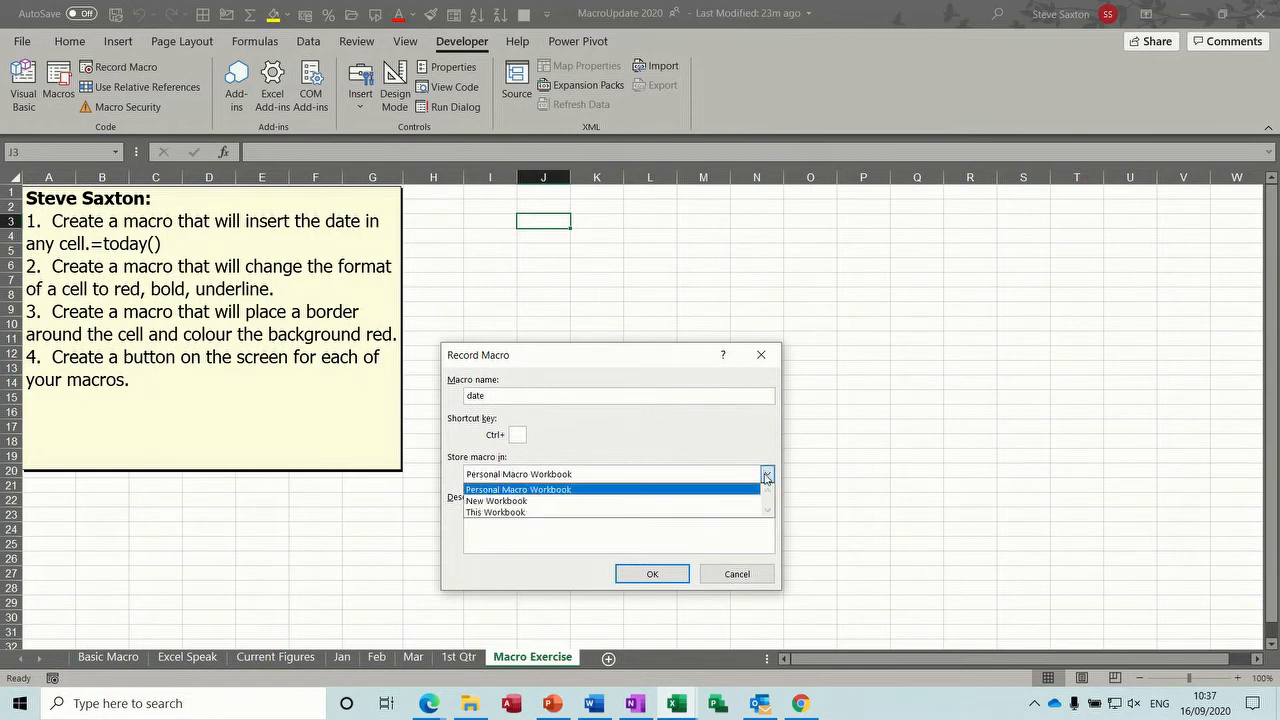
{"action": "left_click", "coordinate": [653, 514]}
{"action": "left_click", "coordinate": [652, 576]}
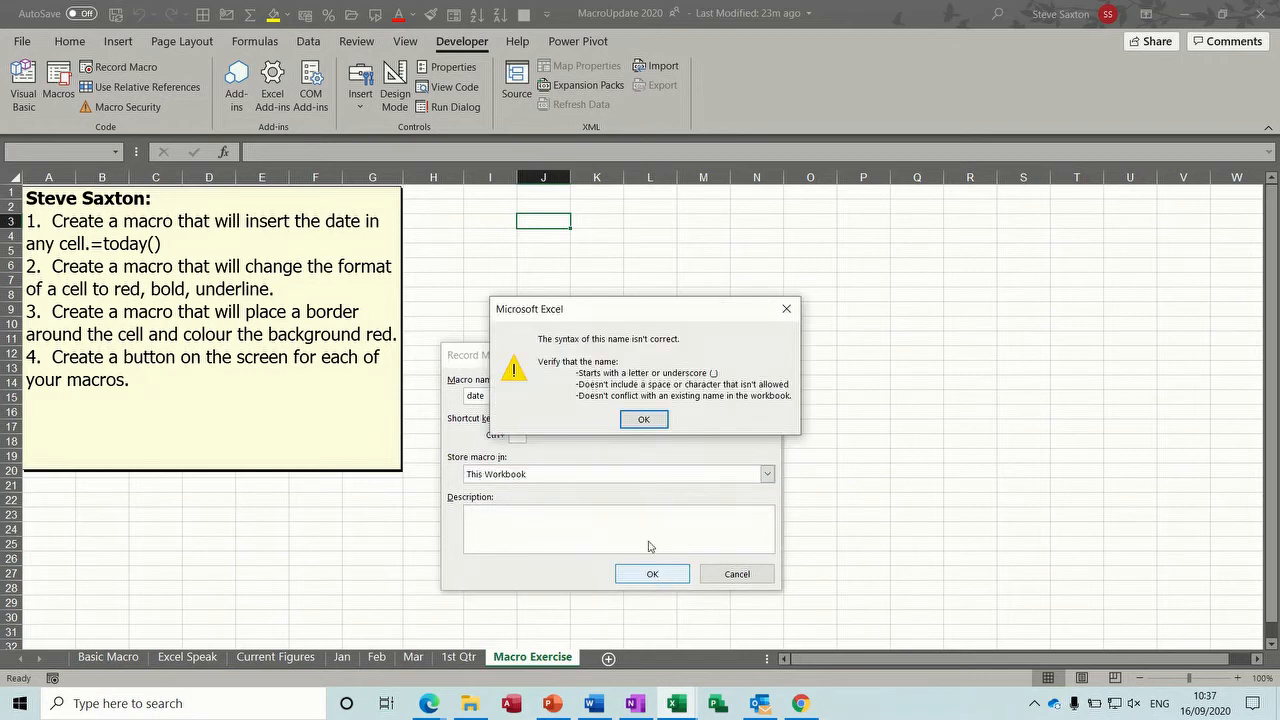
{"action": "left_click", "coordinate": [644, 419]}
{"action": "left_click", "coordinate": [513, 397]}
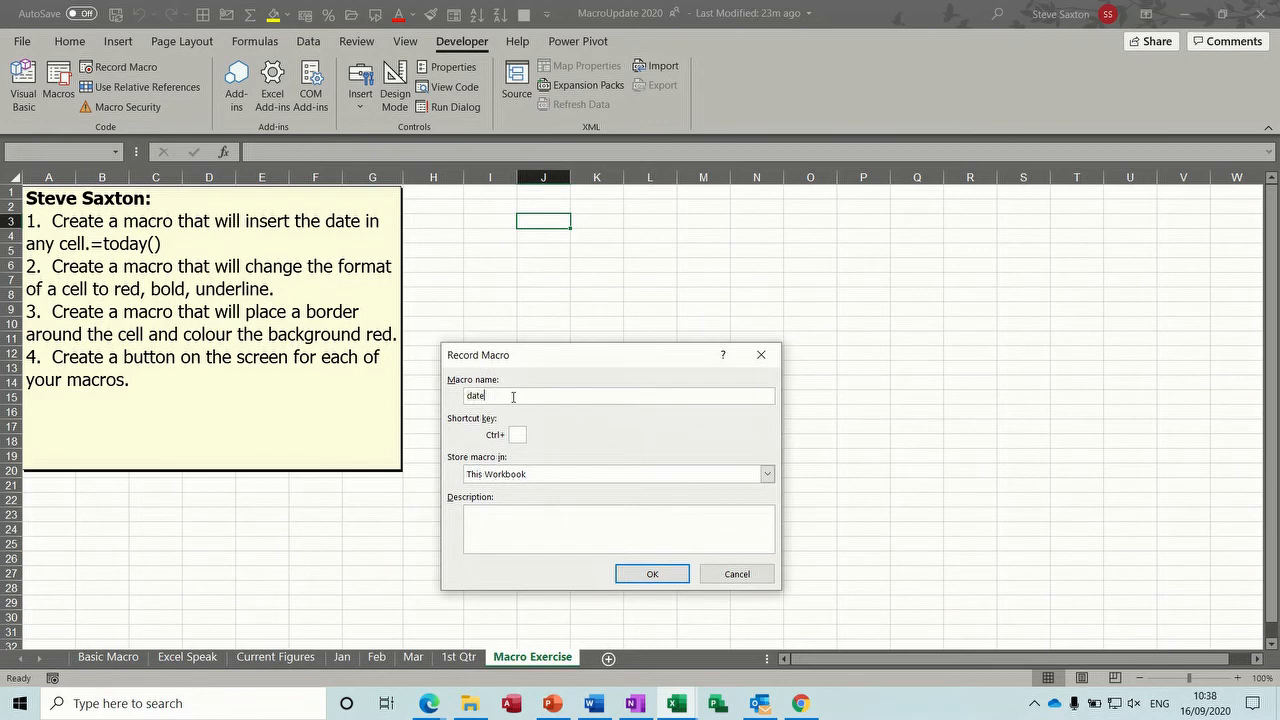
{"action": "type", "text": "s"}
{"action": "left_click", "coordinate": [636, 572]}
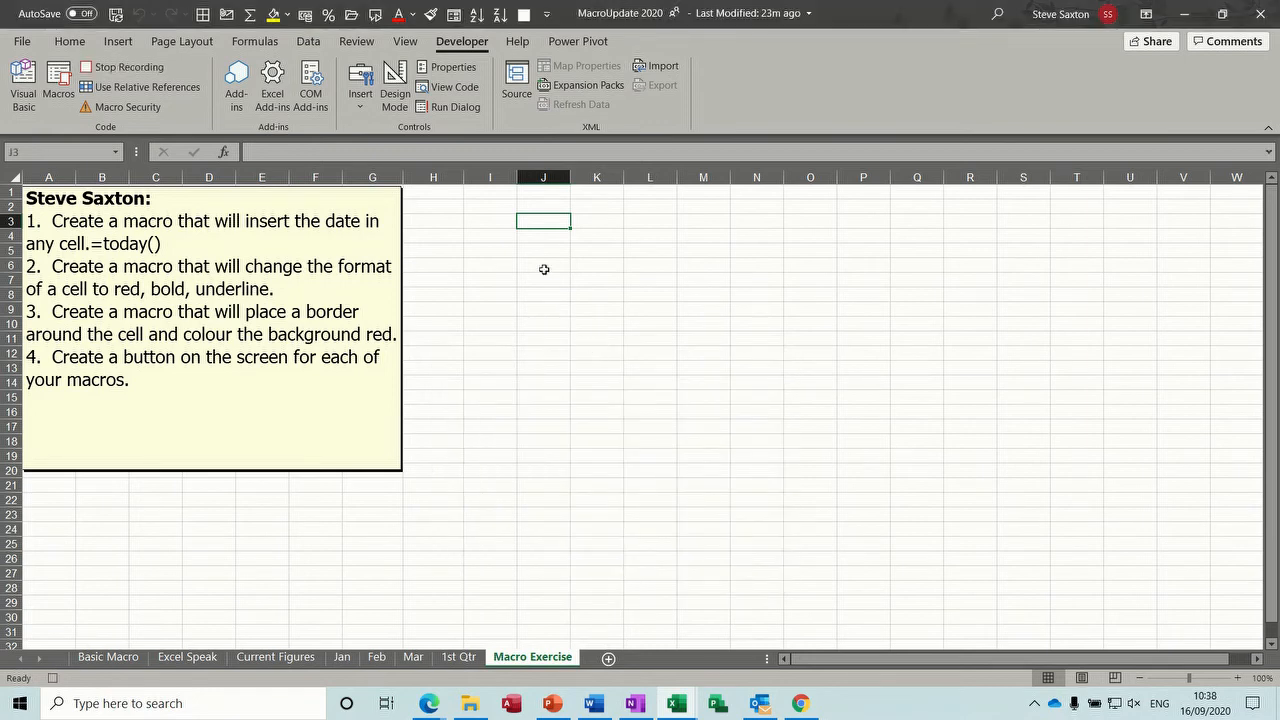
- Enter the formula =today() in cell J3 and stop the macro recording
{"action": "type", "text": "=to"}
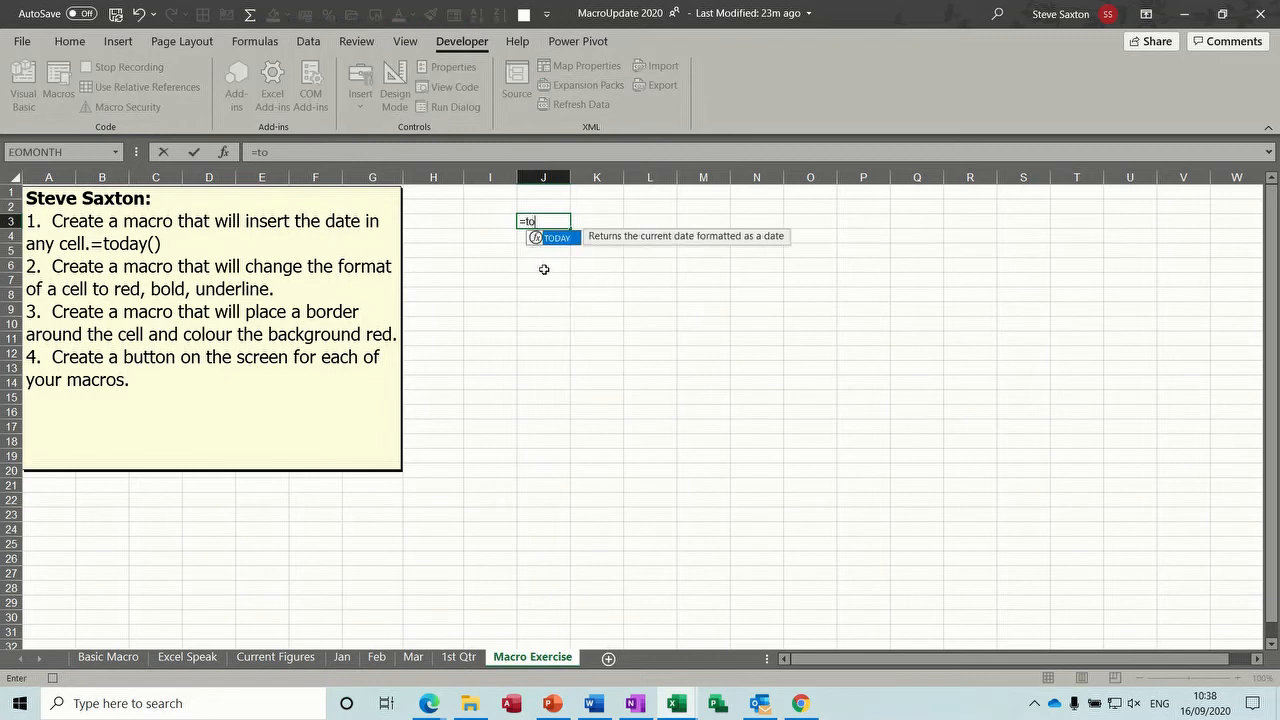
{"action": "type", "text": "day()"}
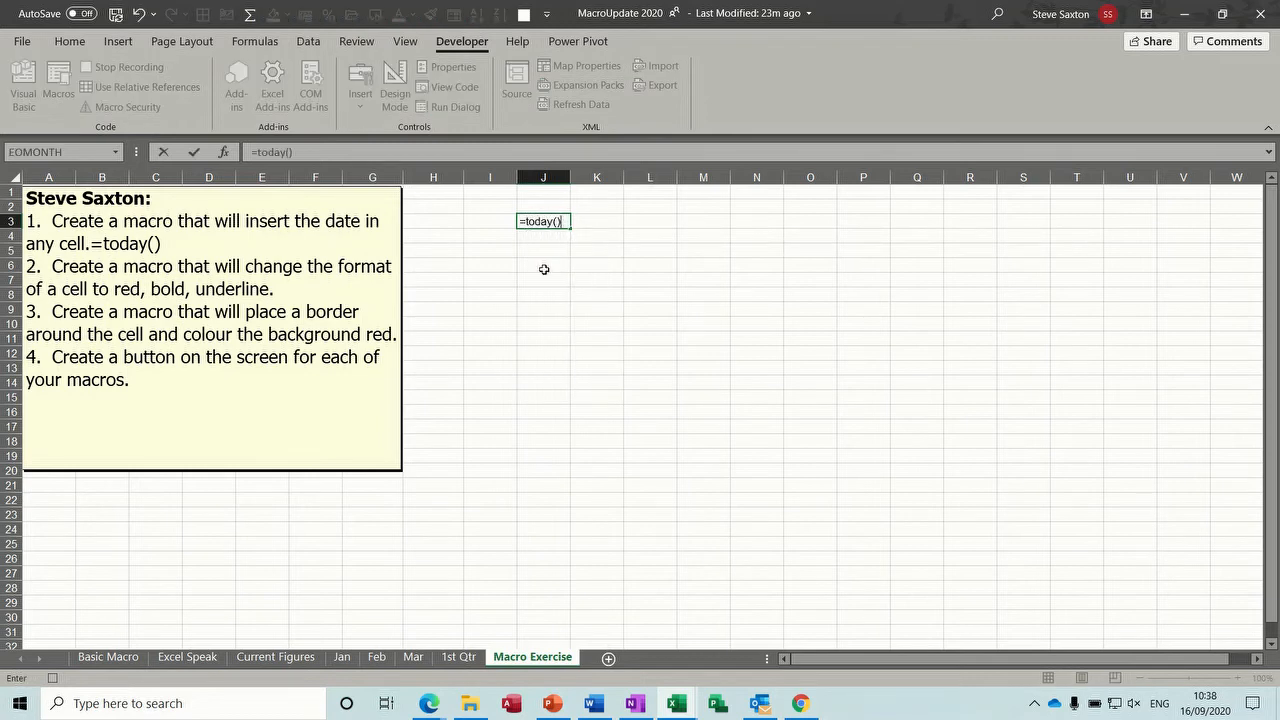
{"action": "key", "text": "Return"}
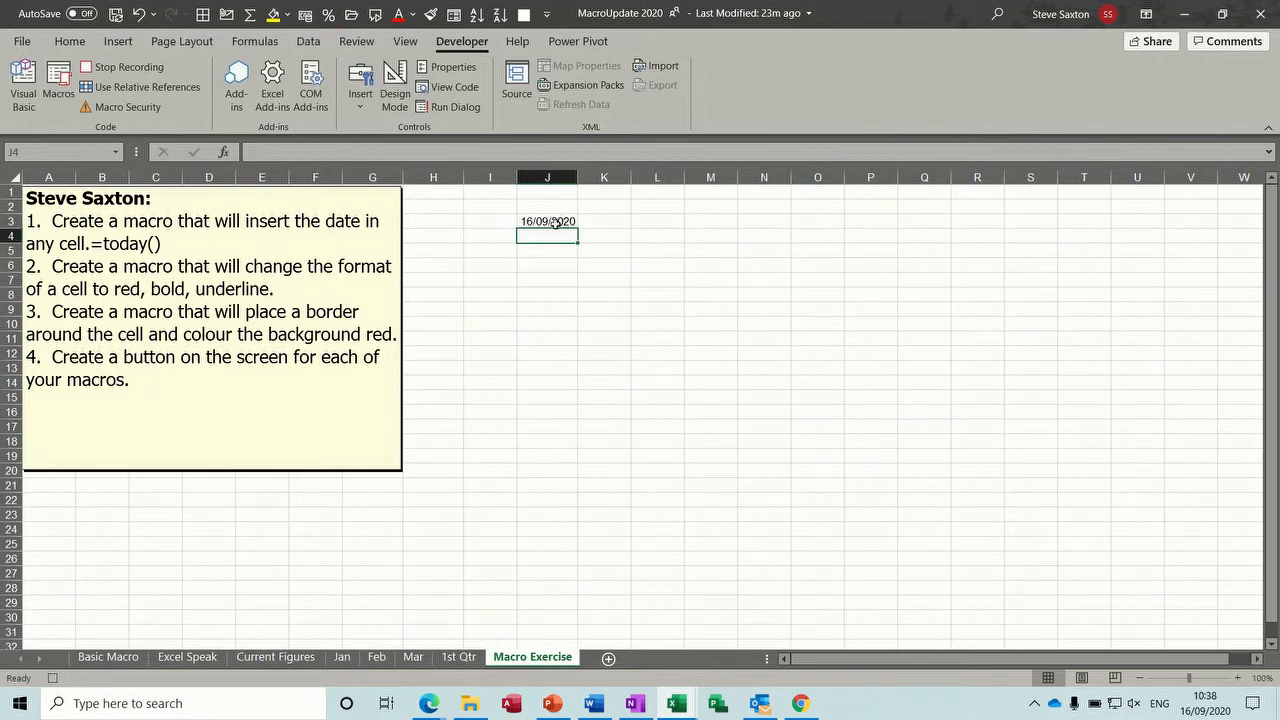
{"action": "left_click", "coordinate": [141, 72]}
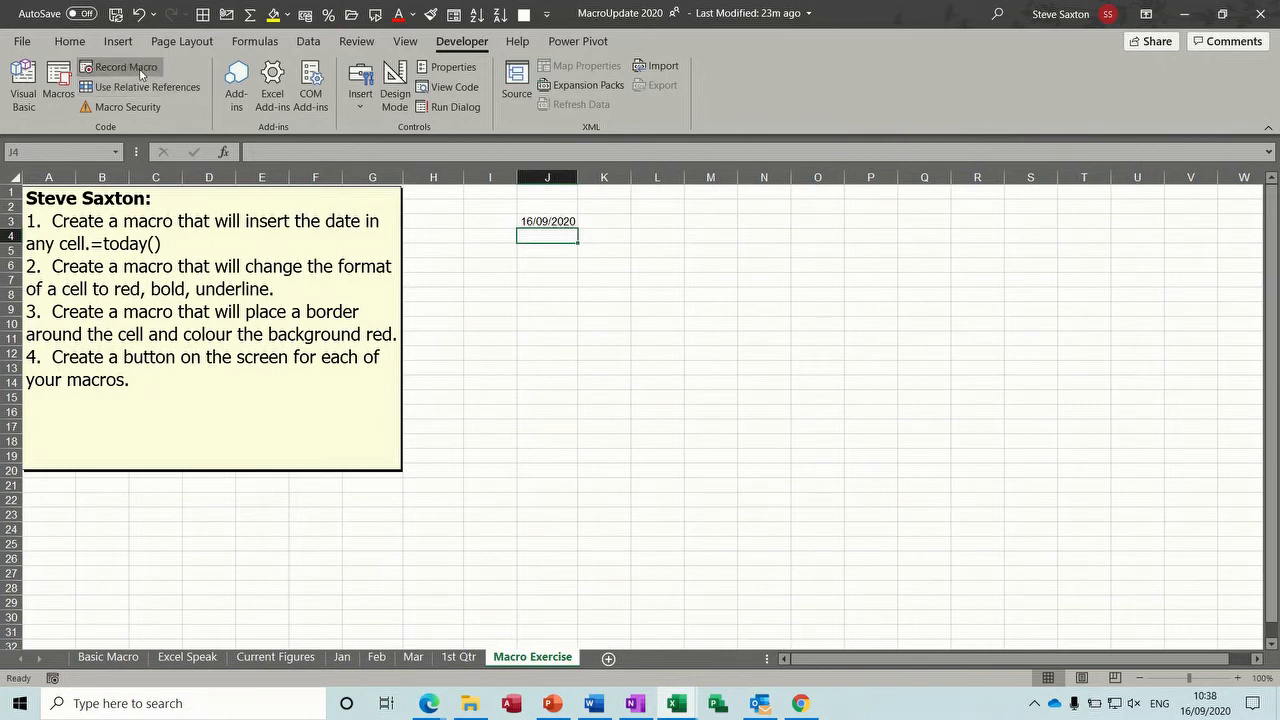
- Draw a form button over cells M3 to N4 and assign the dates macro to it
{"action": "left_click", "coordinate": [710, 219]}
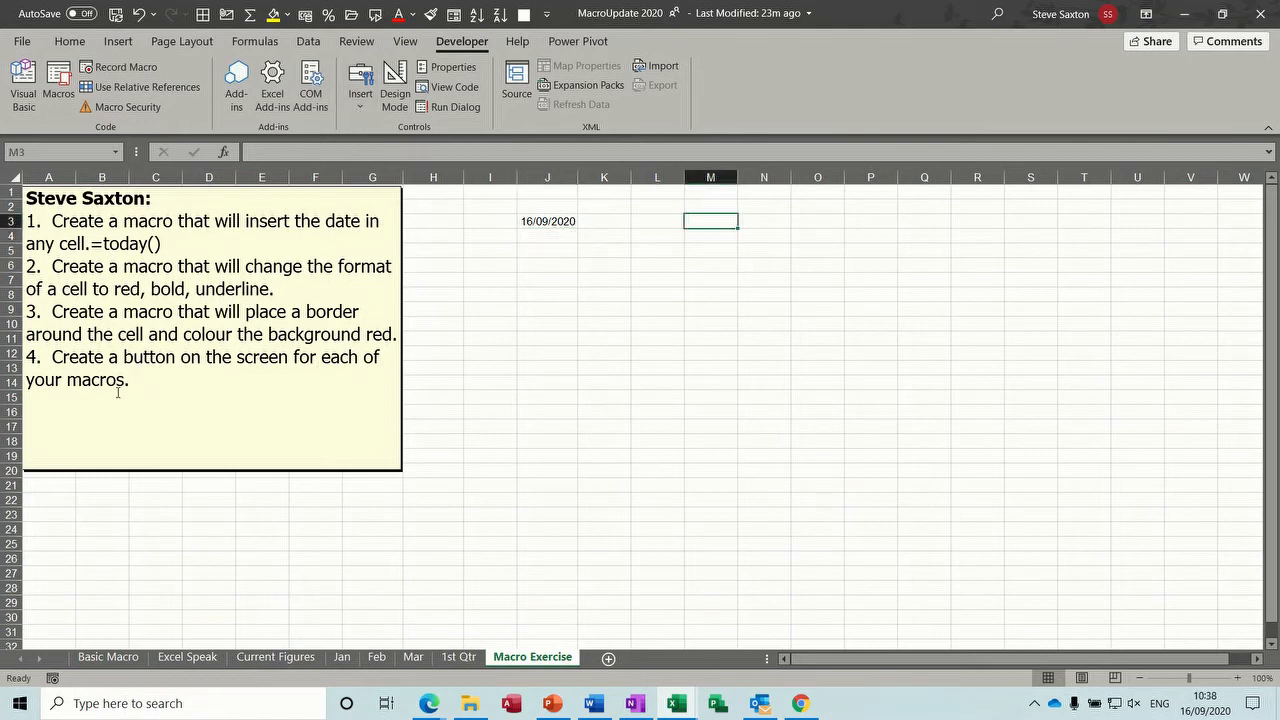
{"action": "left_click", "coordinate": [360, 104]}
{"action": "left_click", "coordinate": [352, 150]}
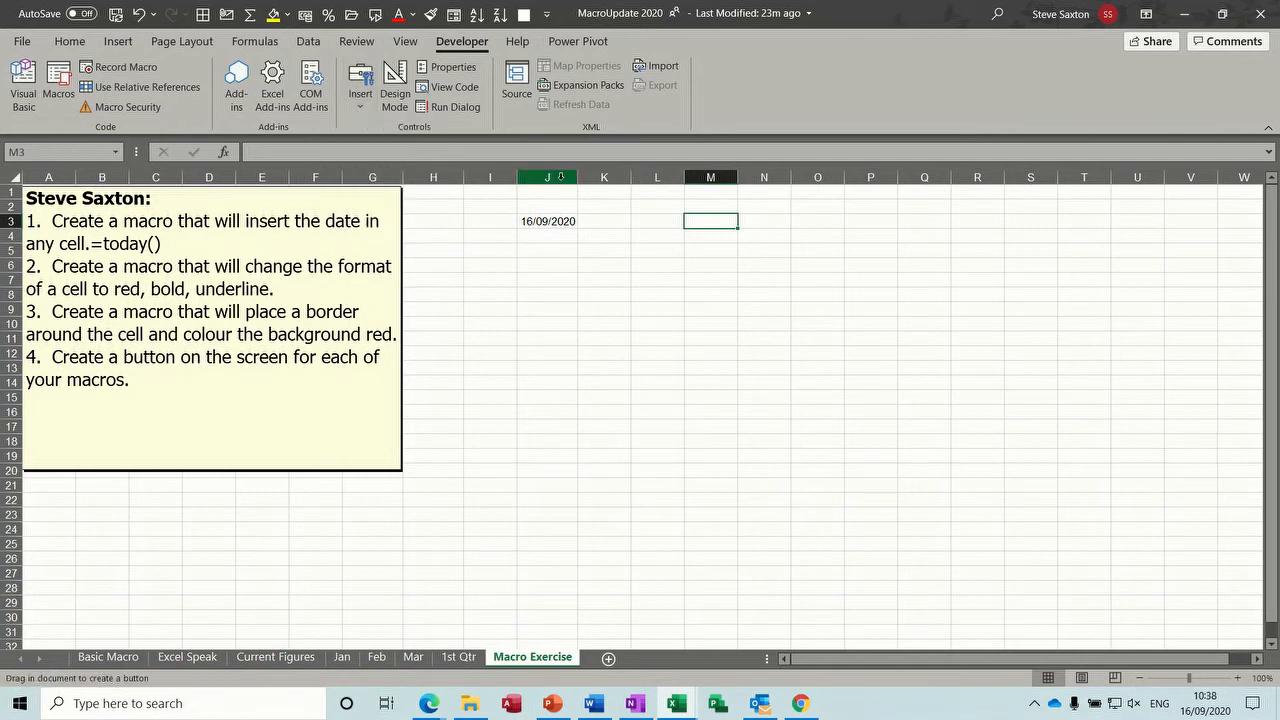
{"action": "left_click_drag", "start_coordinate": [686, 211], "coordinate": [776, 243]}
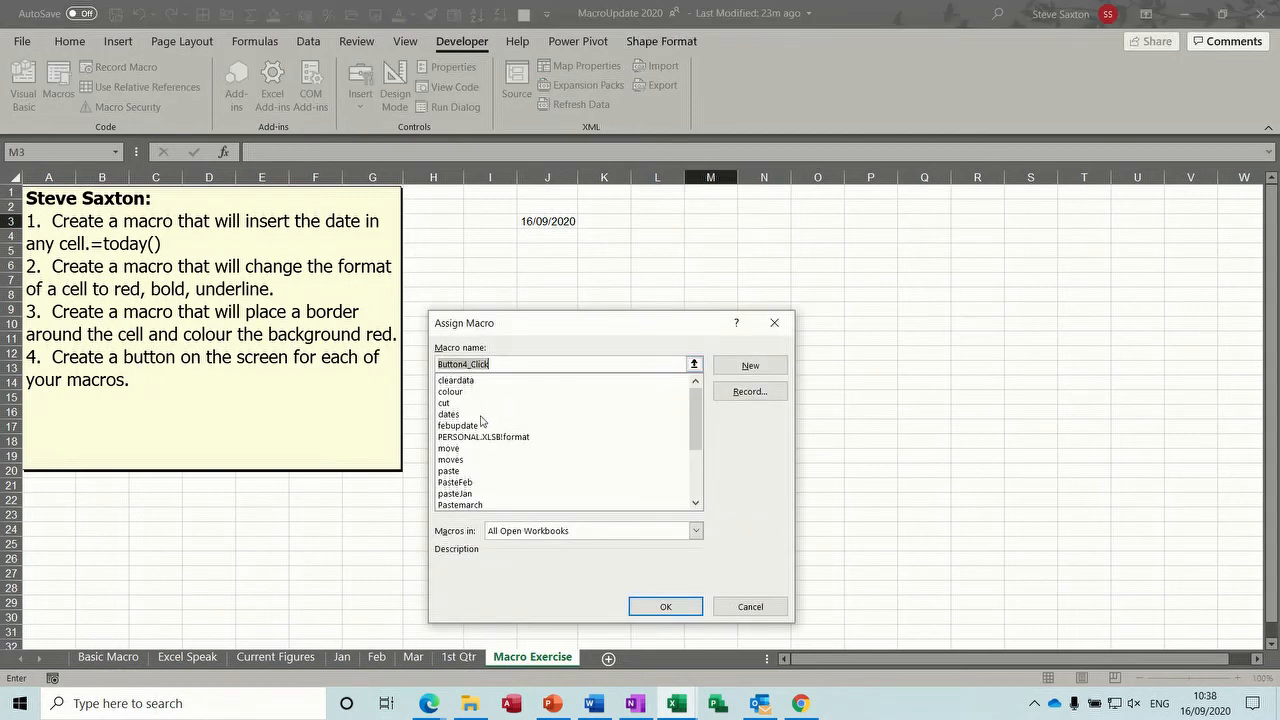
{"action": "left_click", "coordinate": [458, 415]}
{"action": "left_click", "coordinate": [663, 606]}
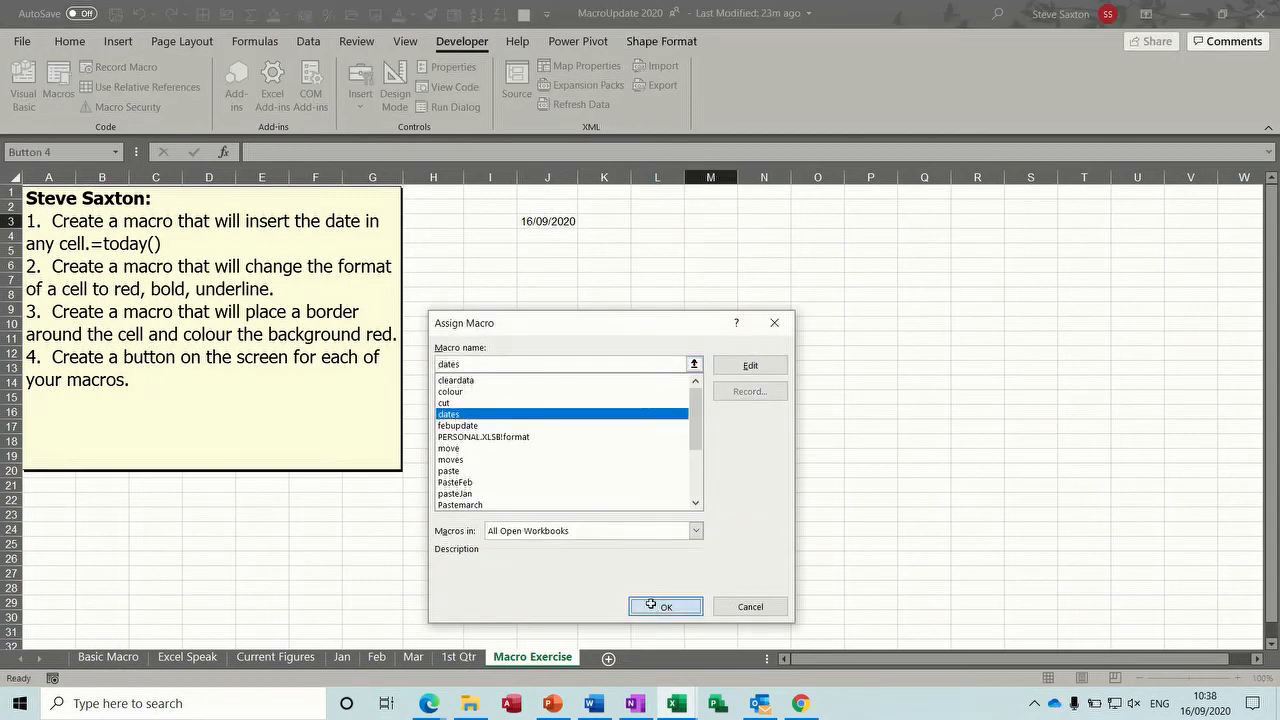
- Change the new button's caption to Dates and select cell N9
{"action": "left_click", "coordinate": [751, 226]}
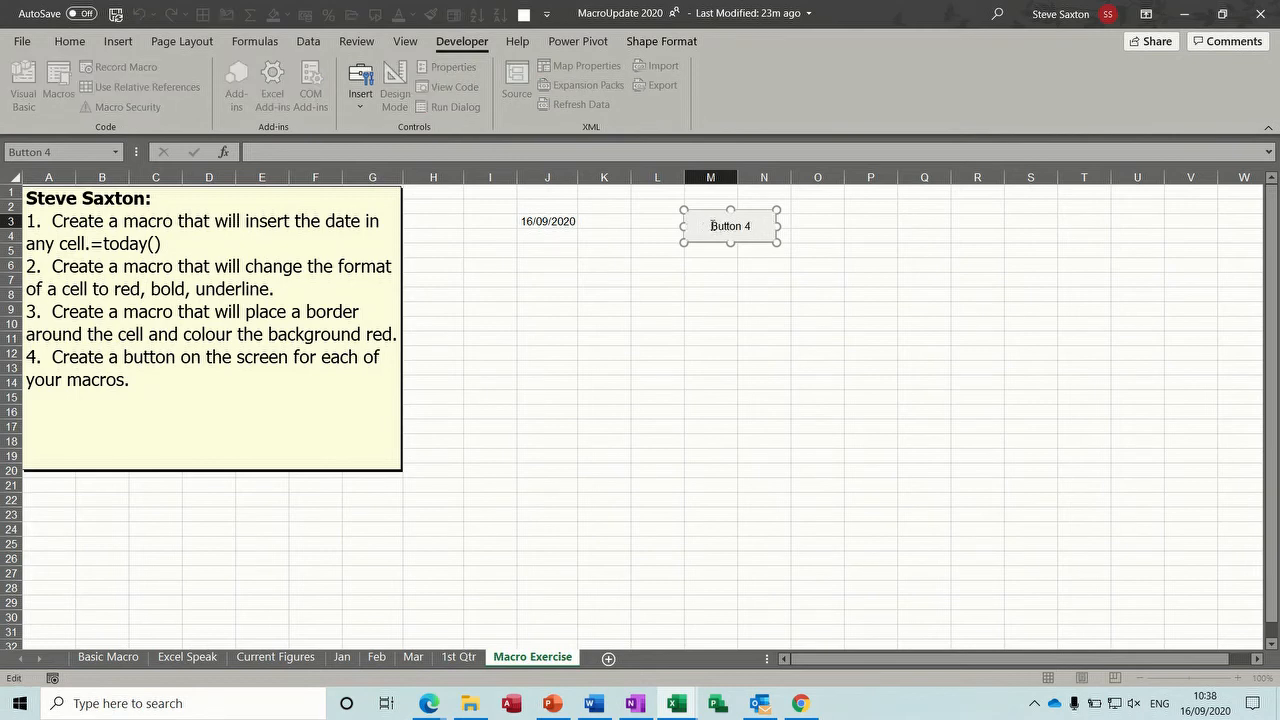
{"action": "left_click_drag", "start_coordinate": [713, 226], "coordinate": [748, 227]}
{"action": "type", "text": "Dates"}
{"action": "left_click", "coordinate": [785, 306]}
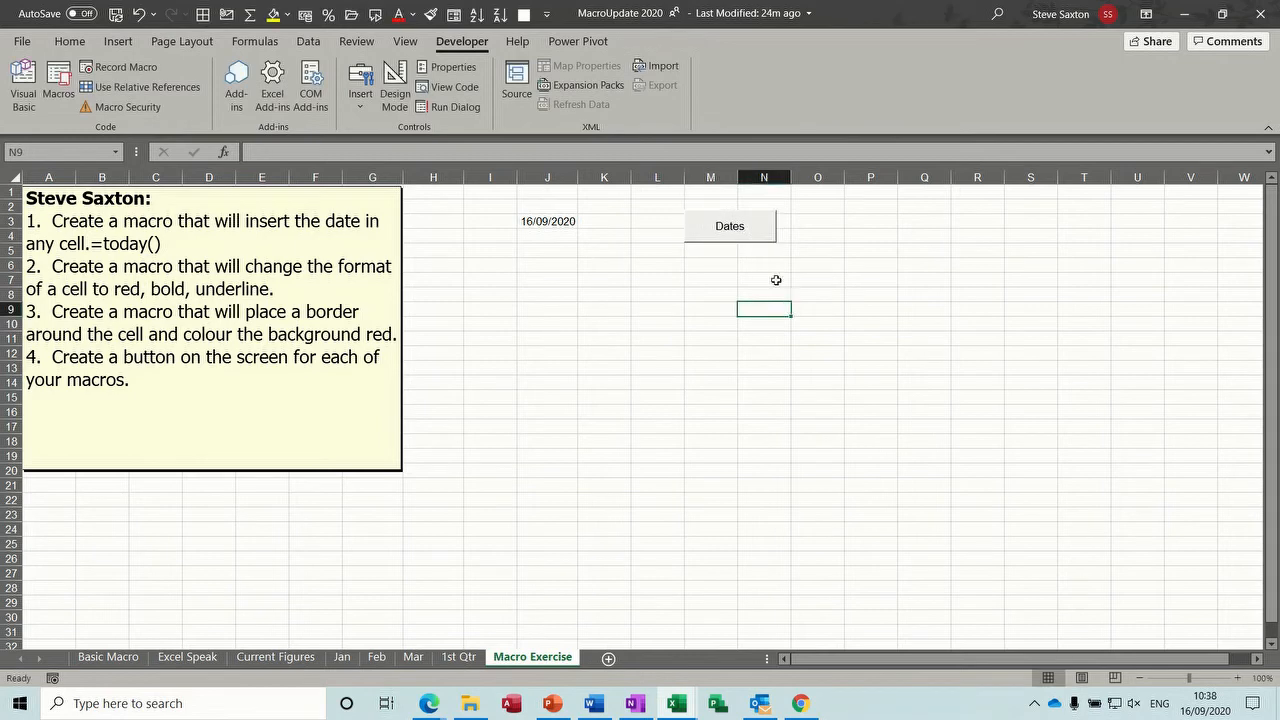
- Insert the date with the Dates button in cells N9, J4, M7 and N8, and autofit column N's width
{"action": "left_click", "coordinate": [742, 228]}
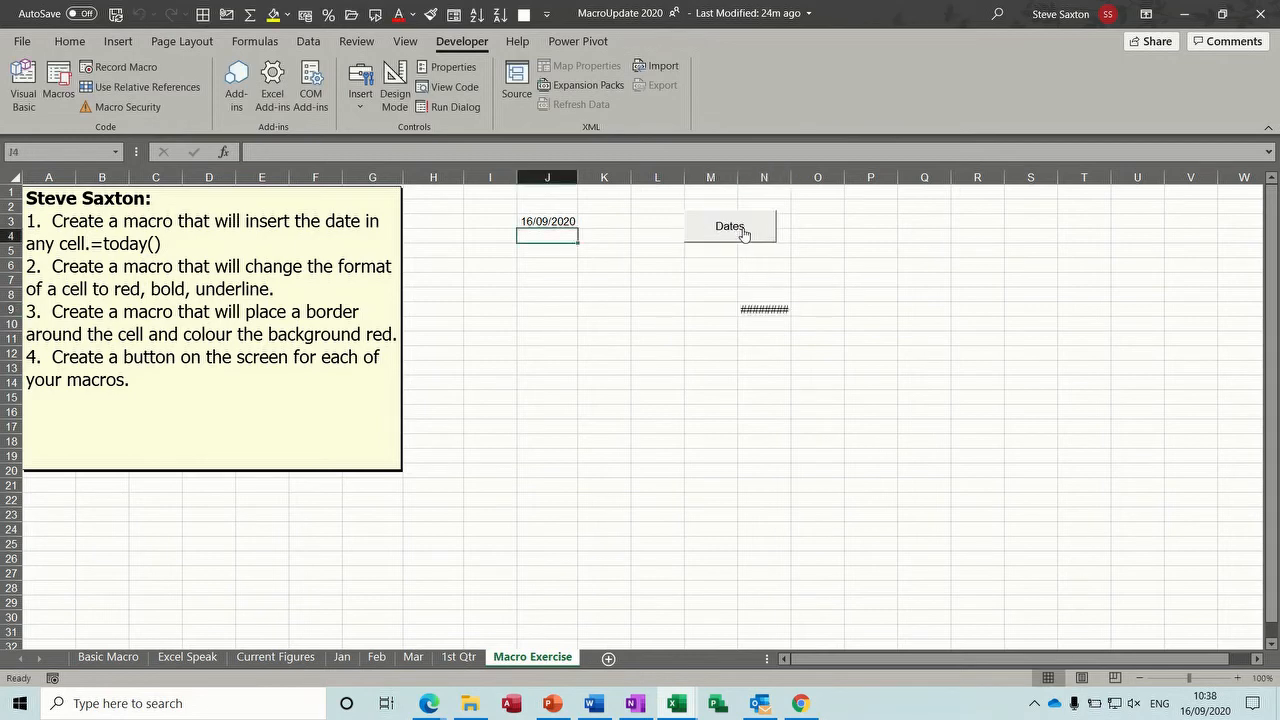
{"action": "double_click", "coordinate": [791, 178]}
{"action": "left_click", "coordinate": [748, 236]}
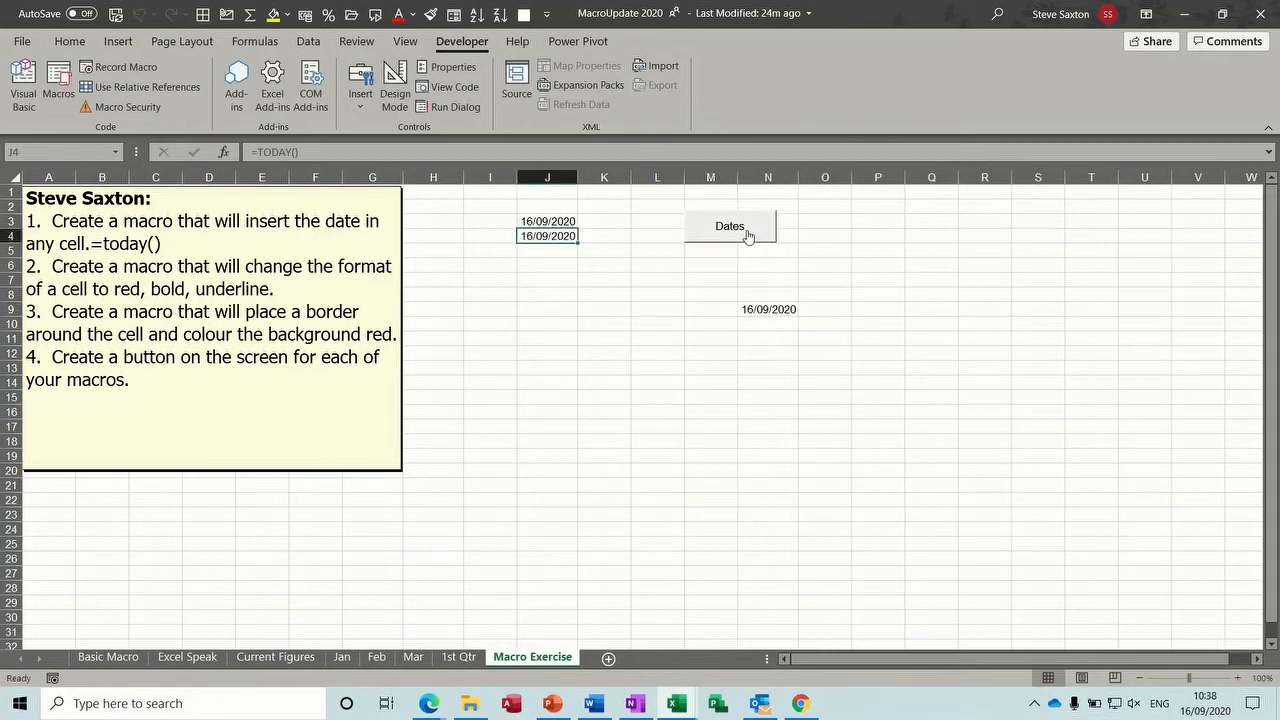
{"action": "left_click", "coordinate": [705, 279]}
{"action": "left_click", "coordinate": [733, 234]}
{"action": "left_click", "coordinate": [697, 325]}
{"action": "left_click", "coordinate": [768, 294]}
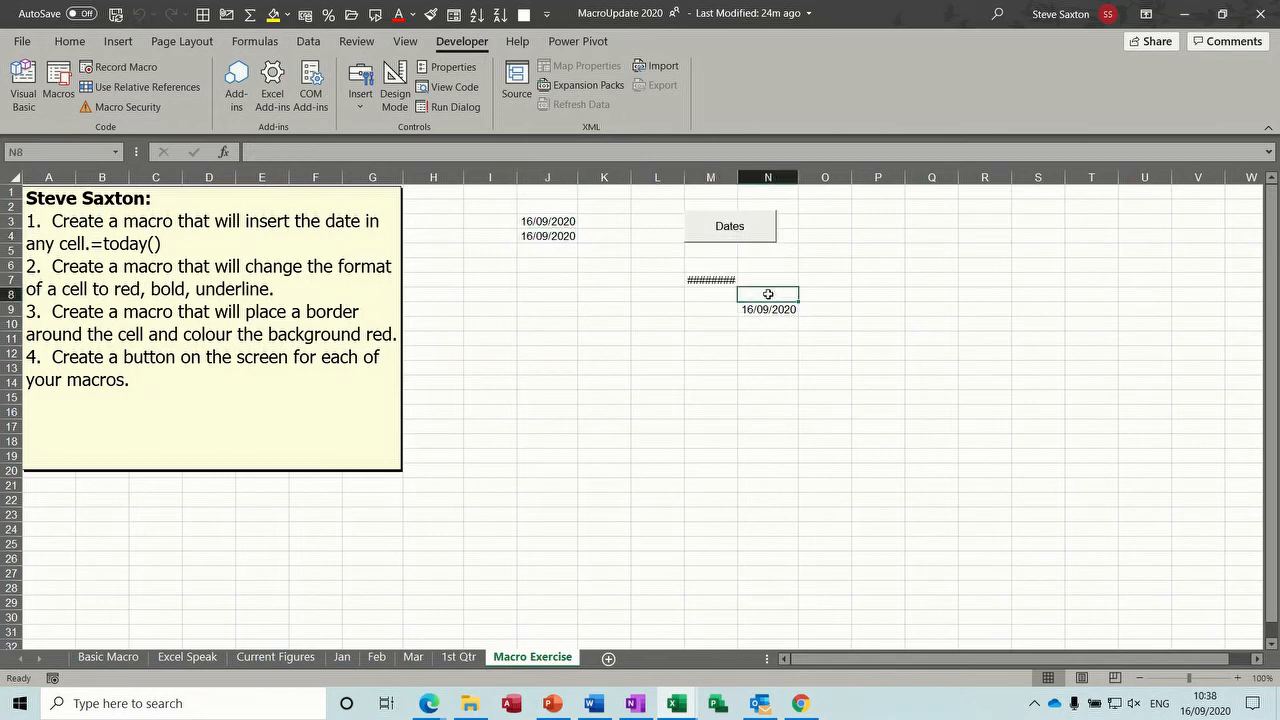
{"action": "left_click", "coordinate": [740, 232]}
- Check which macro is assigned to the Dates button, leaving the assignment as it is
{"action": "right_click", "coordinate": [740, 226]}
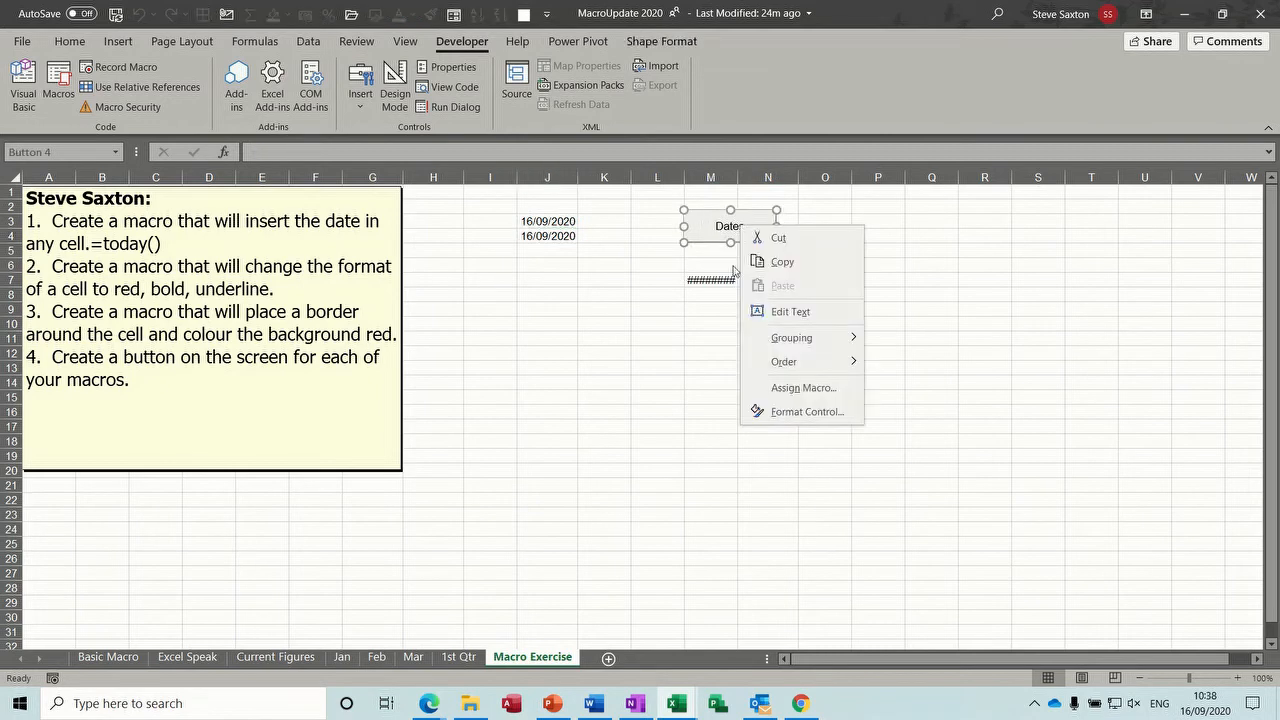
{"action": "left_click", "coordinate": [790, 388]}
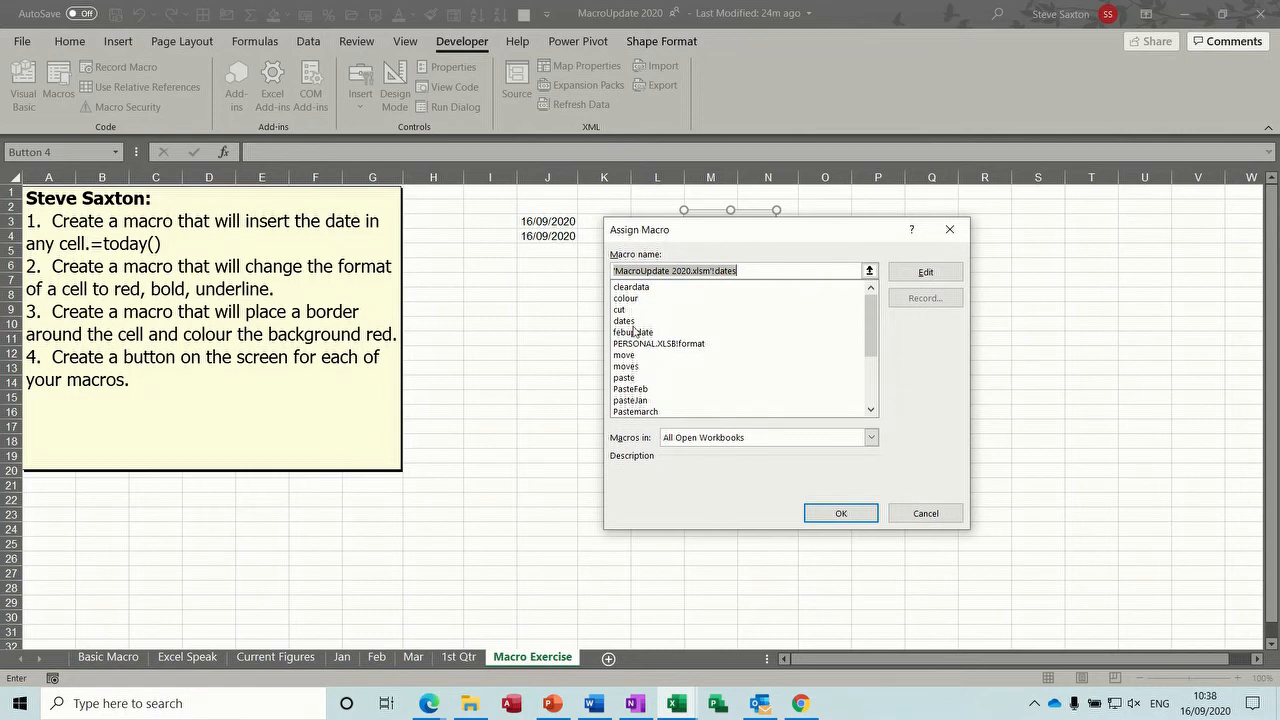
{"action": "left_click", "coordinate": [914, 514]}
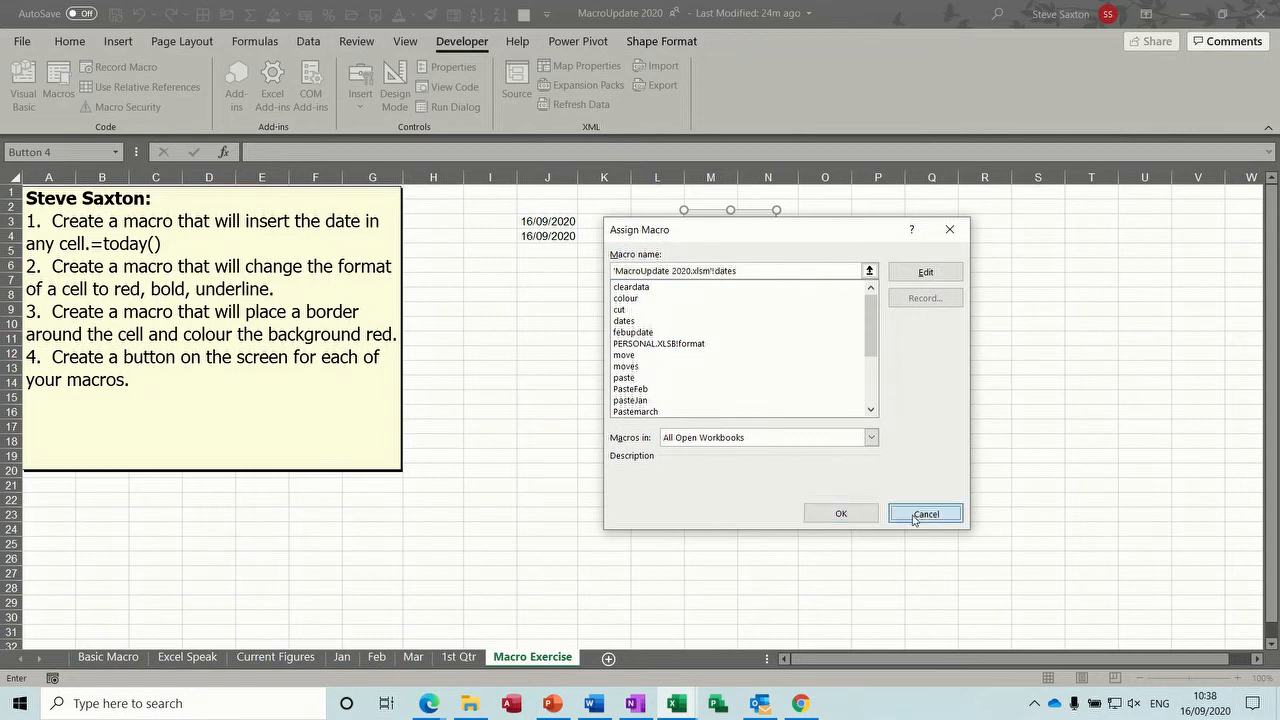
- Start recording a macro named format1 in This Workbook from cell M12, and stop the recording without performing any actions
{"action": "left_click", "coordinate": [722, 352]}
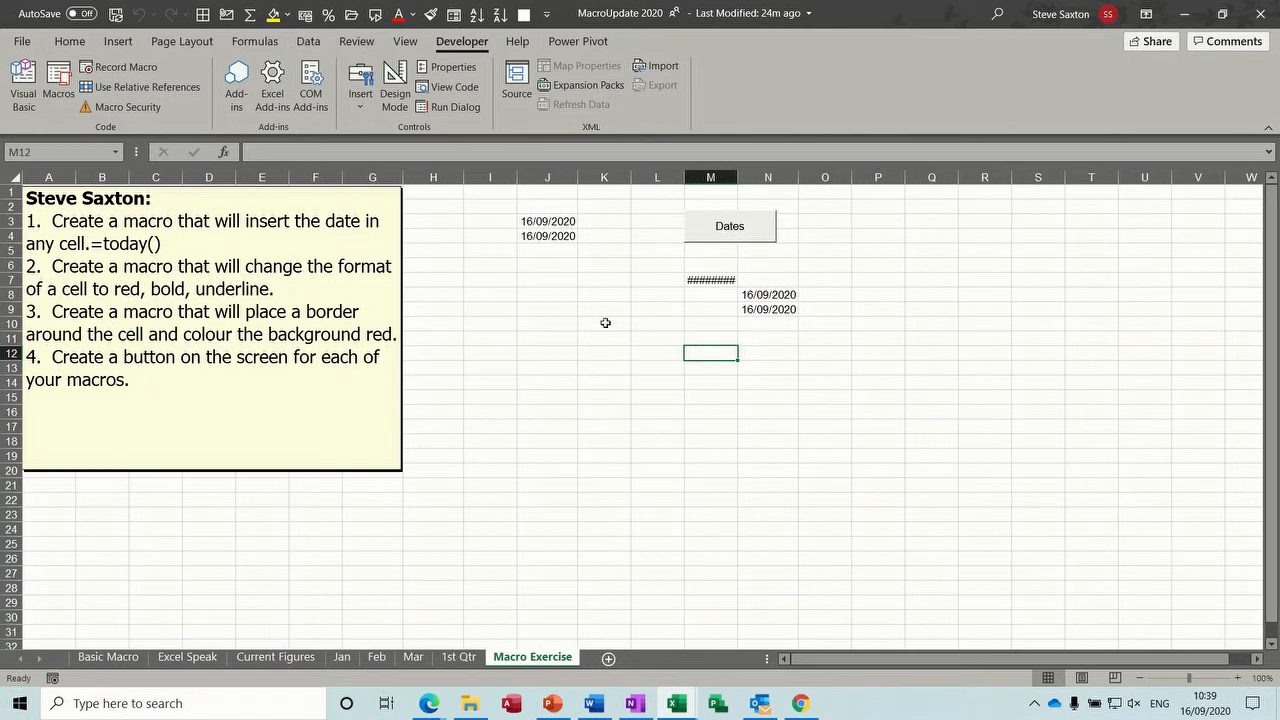
{"action": "left_click", "coordinate": [120, 67]}
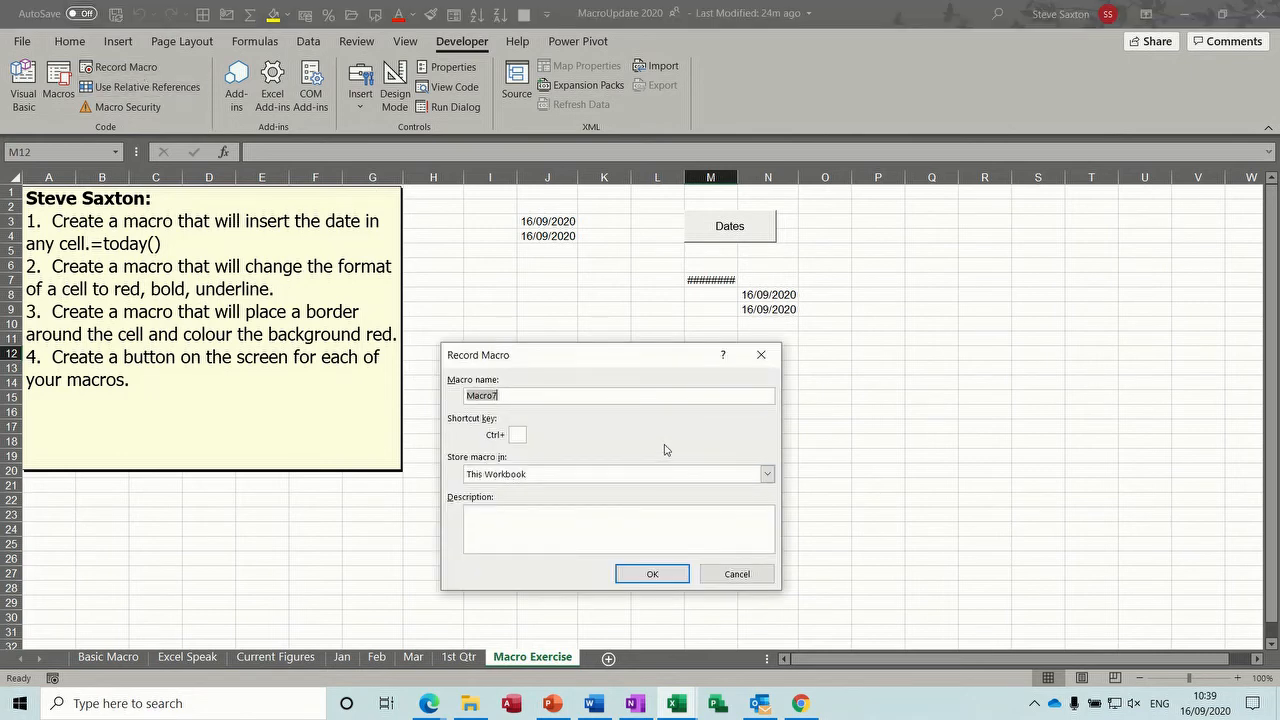
{"action": "type", "text": "format1"}
{"action": "left_click", "coordinate": [651, 575]}
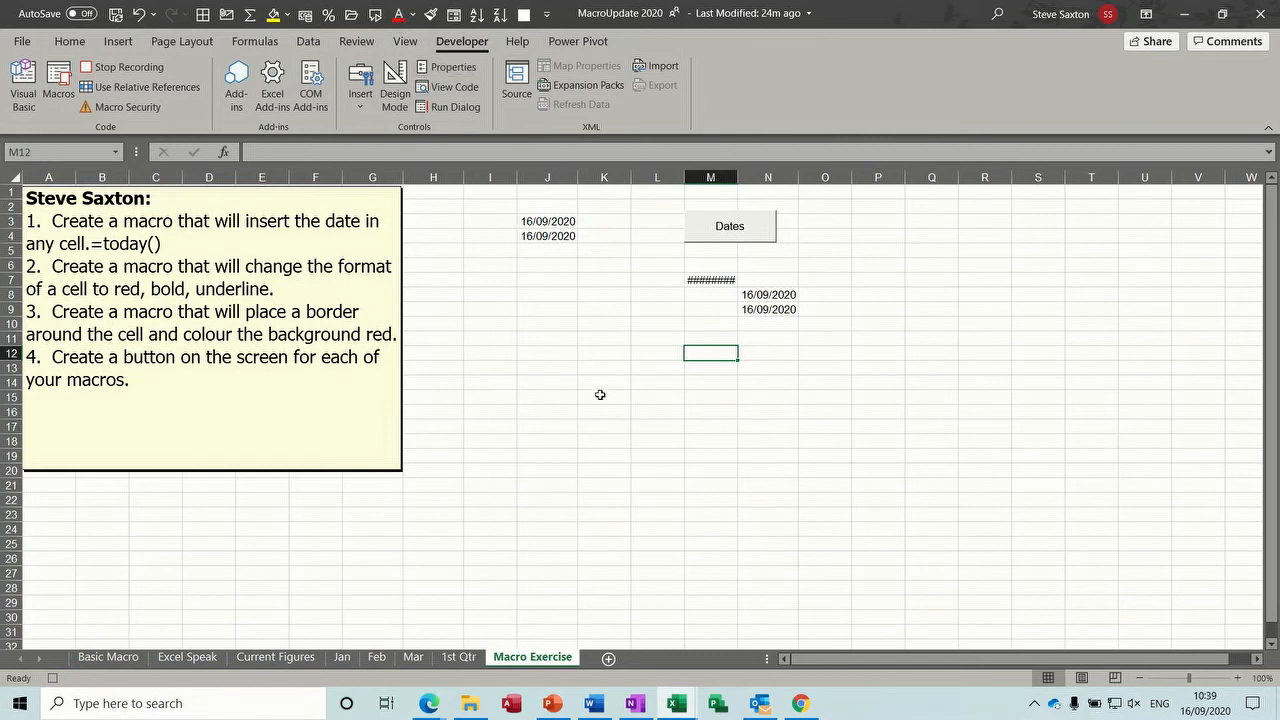
{"action": "left_click", "coordinate": [125, 67]}
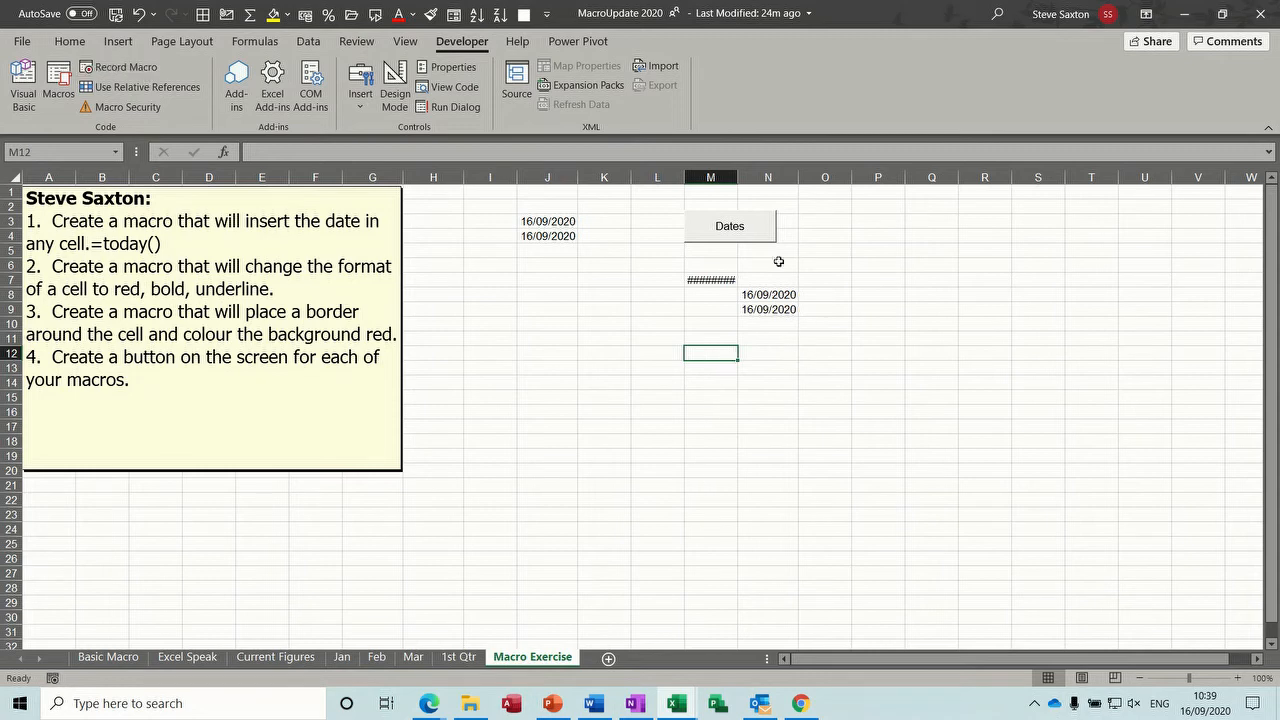
- Draw a second form button across columns P and Q at rows 6 to 7 and assign the Red macro to it
{"action": "left_click", "coordinate": [364, 112]}
{"action": "left_click", "coordinate": [352, 151]}
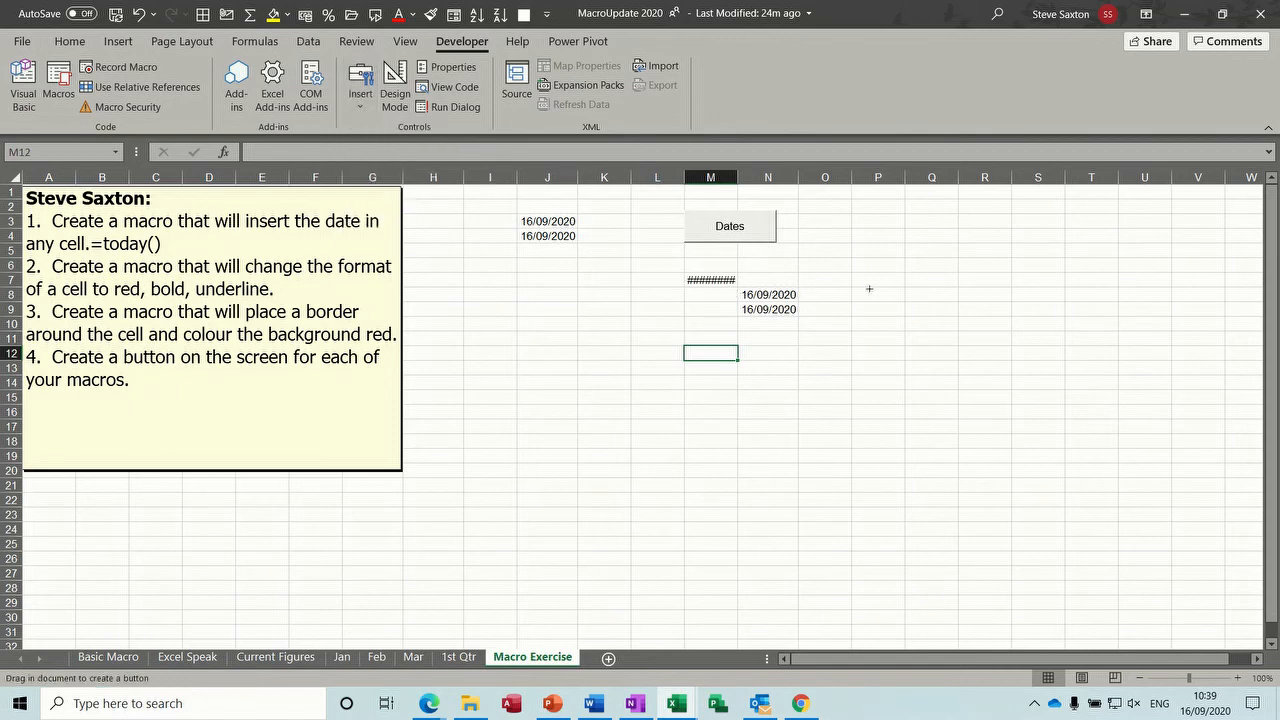
{"action": "left_click_drag", "start_coordinate": [864, 253], "coordinate": [946, 290]}
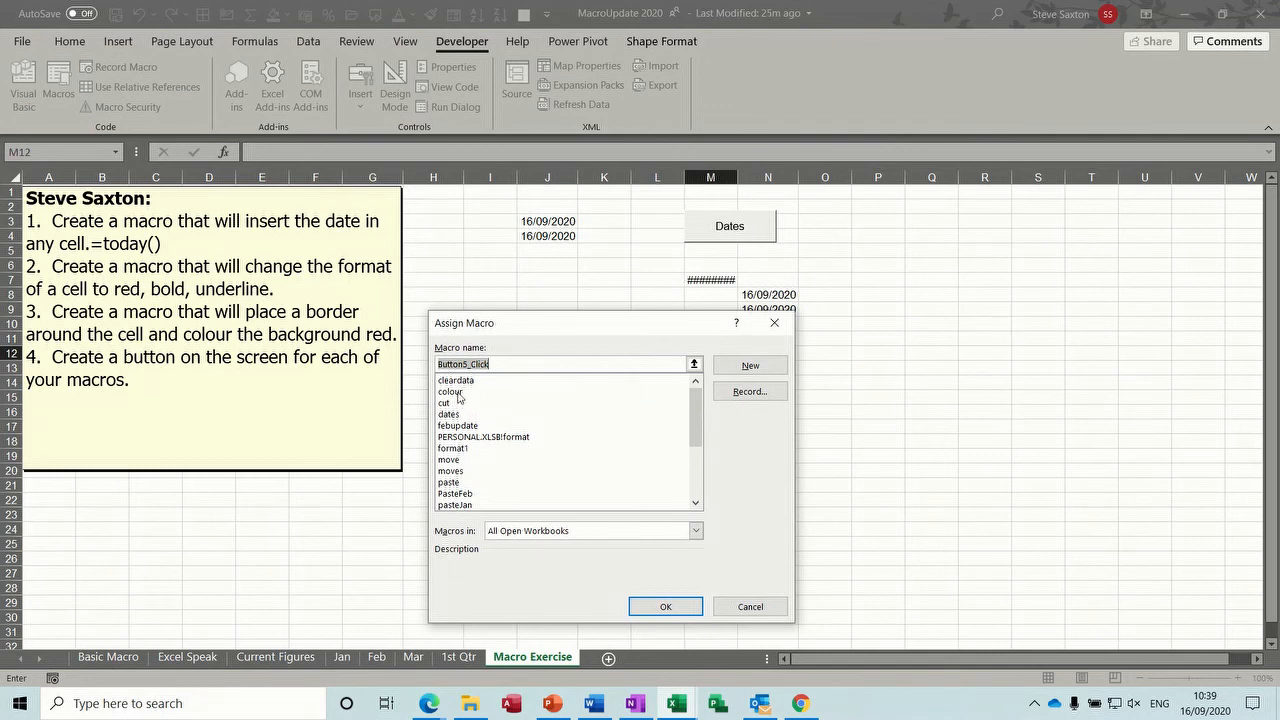
{"action": "left_click", "coordinate": [458, 393]}
{"action": "left_click_drag", "start_coordinate": [694, 411], "coordinate": [694, 459]}
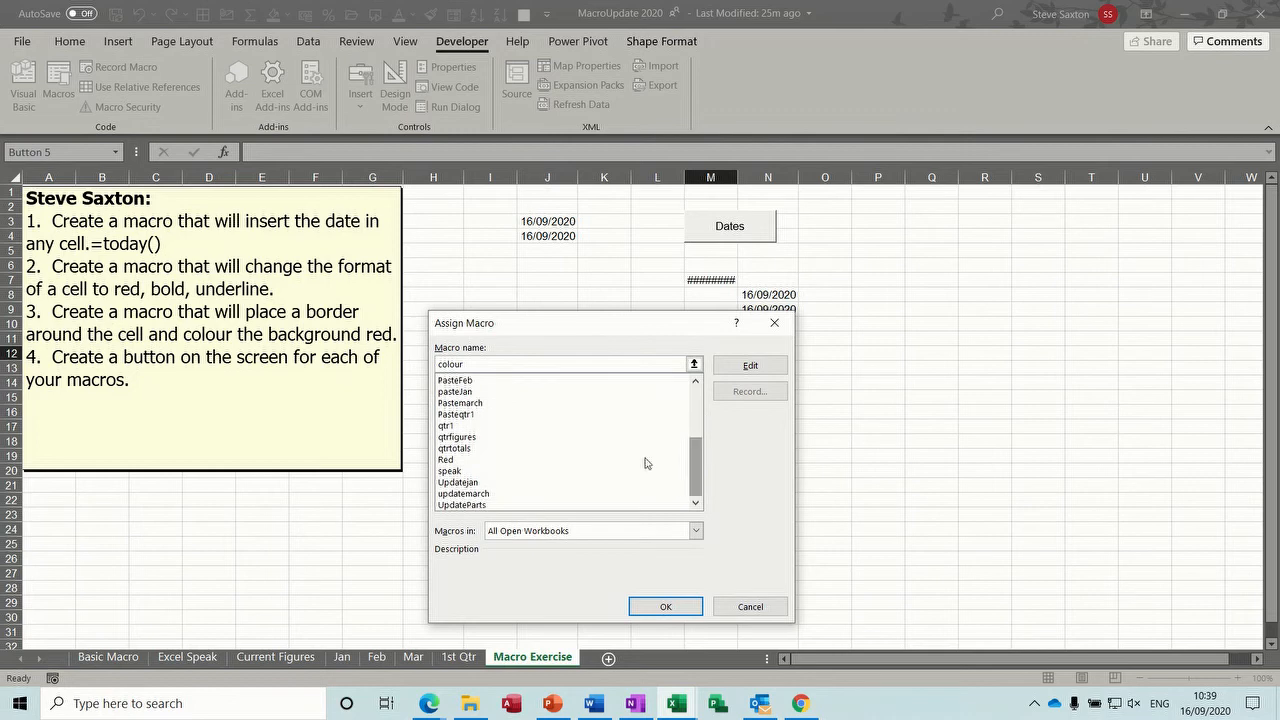
{"action": "left_click", "coordinate": [450, 460]}
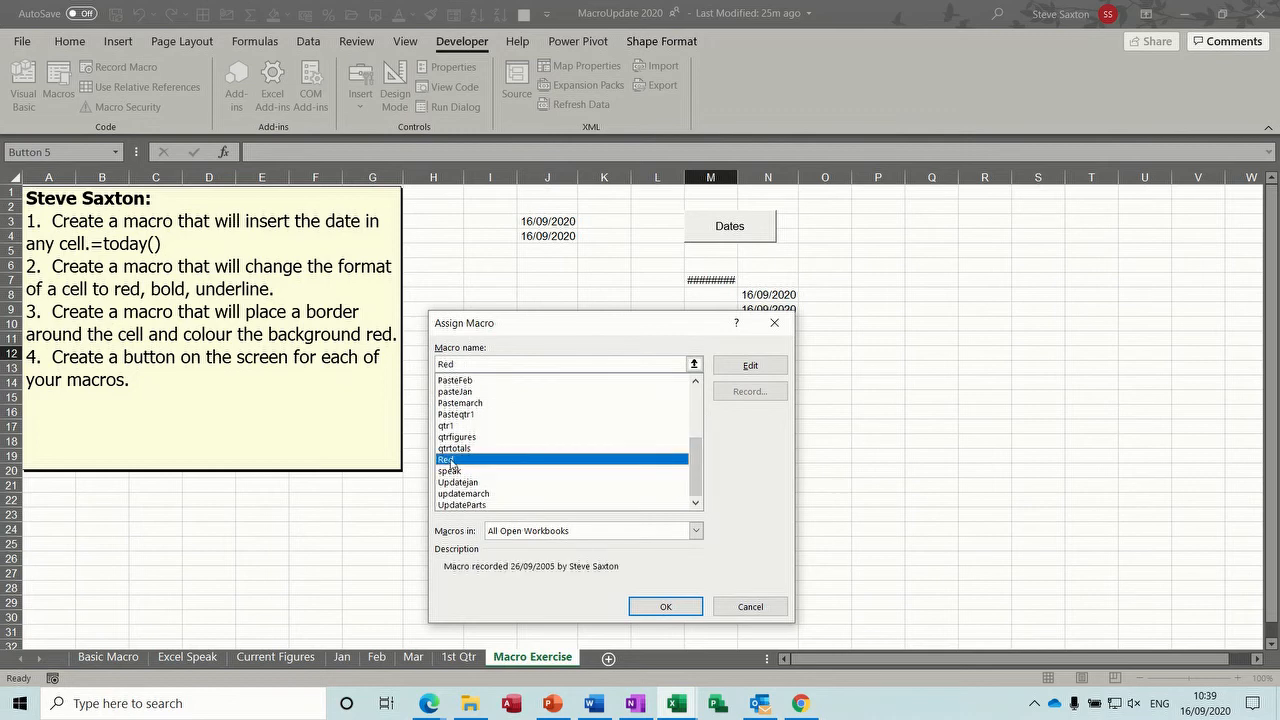
{"action": "left_click", "coordinate": [663, 606]}
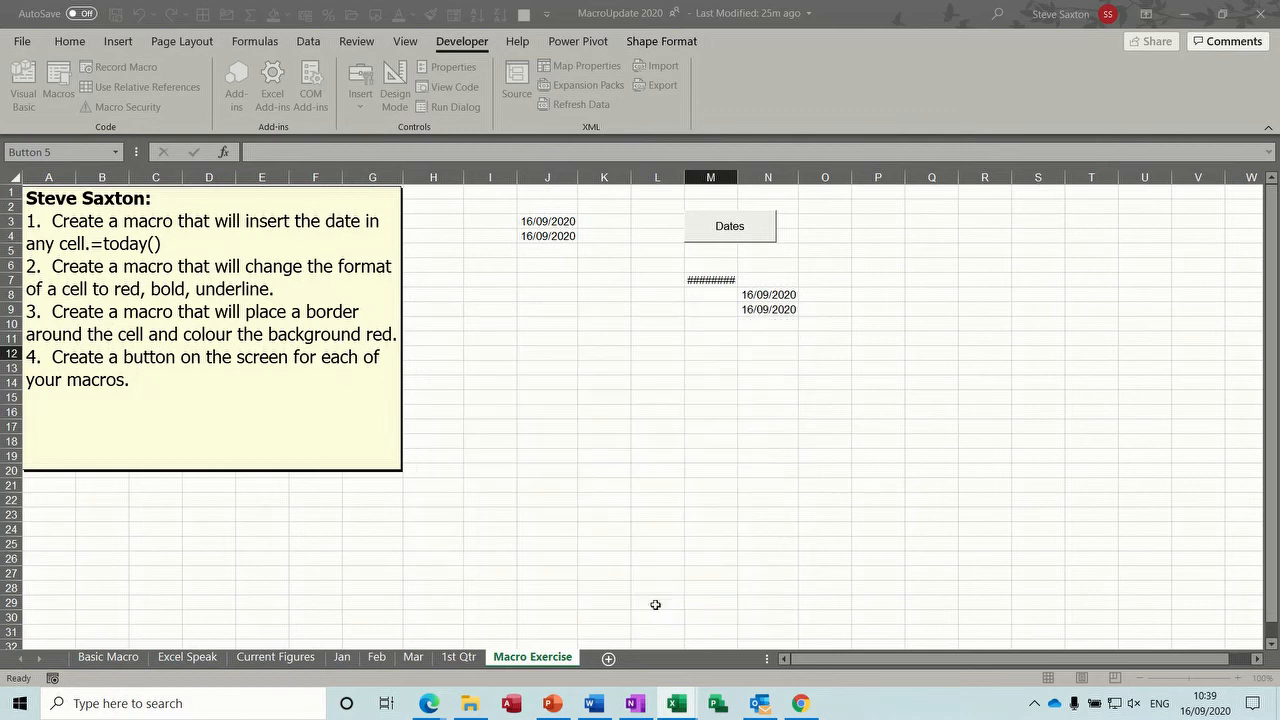
- Run the new button's macro on cells Q12 and O15, and enter the text fdfdf in O15
{"action": "left_click", "coordinate": [906, 348]}
{"action": "left_click", "coordinate": [915, 278]}
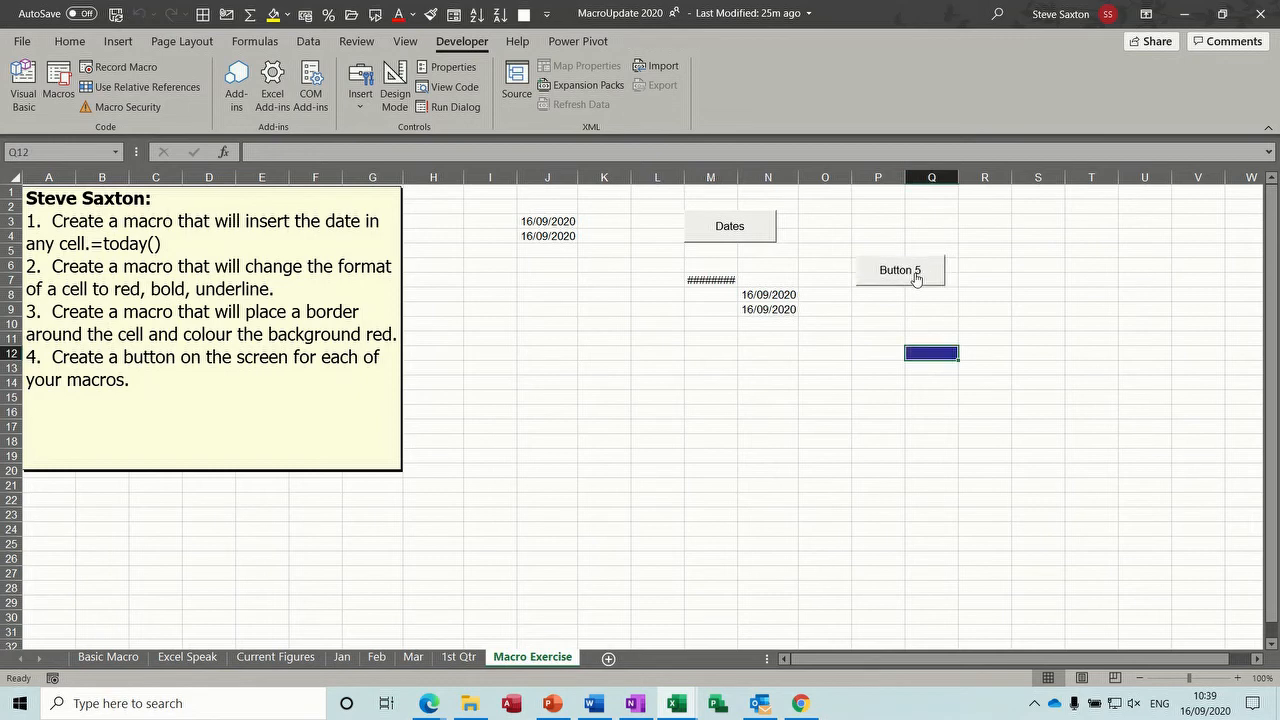
{"action": "left_click", "coordinate": [825, 396]}
{"action": "left_click", "coordinate": [908, 275]}
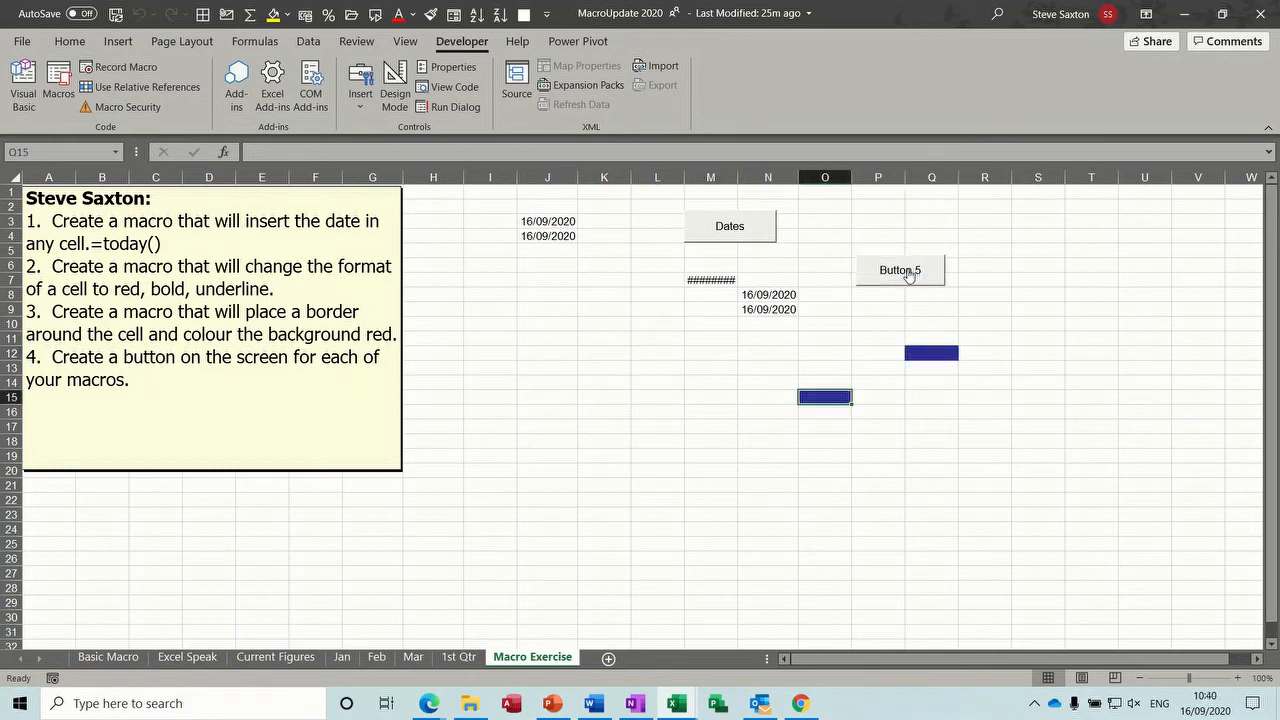
{"action": "type", "text": "fdfdf"}
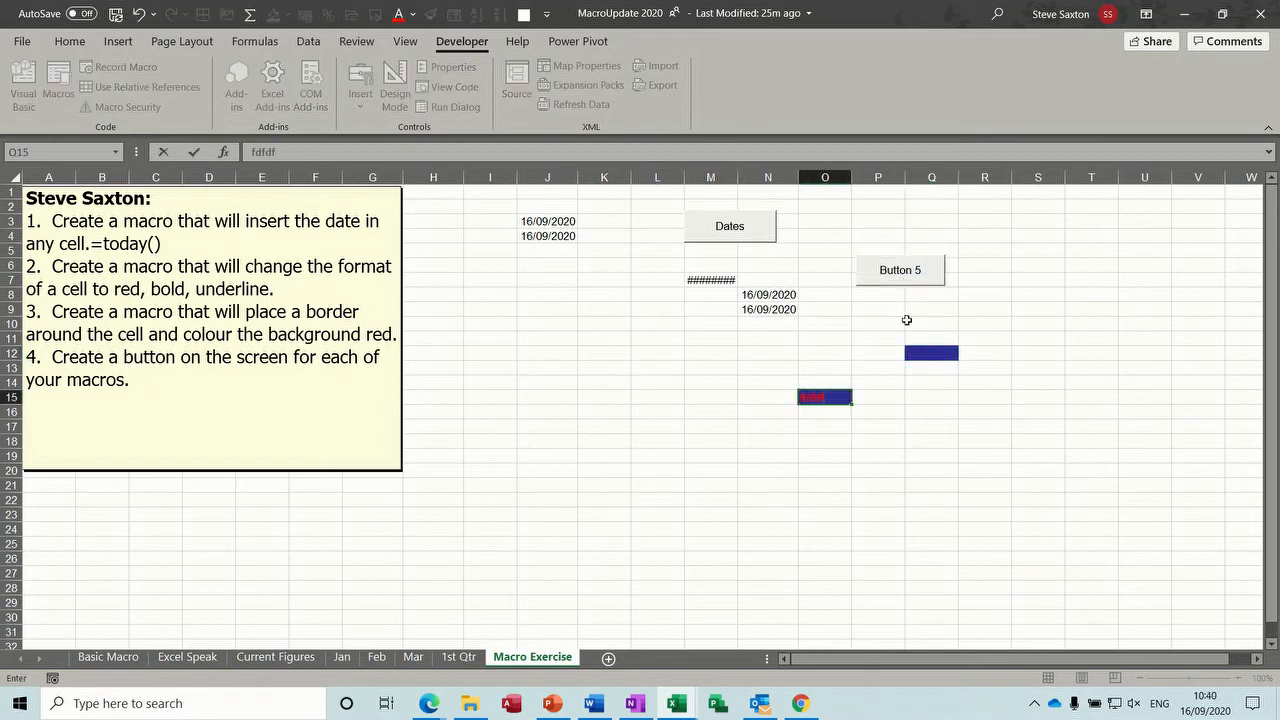
{"action": "left_click", "coordinate": [900, 396]}
- Reassign the button across columns P and Q at rows 6 to 7 to the format1 macro
{"action": "left_click", "coordinate": [888, 280], "text": "ctrl"}
{"action": "right_click", "coordinate": [888, 280]}
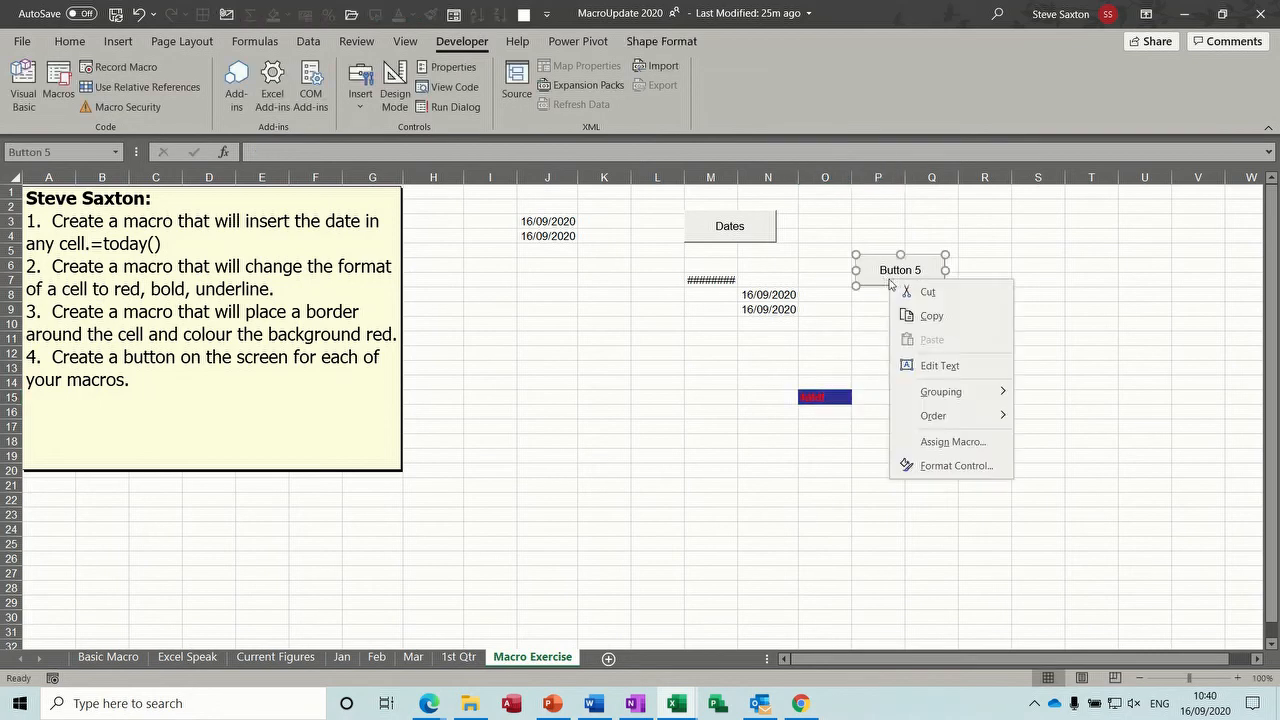
{"action": "left_click", "coordinate": [926, 441]}
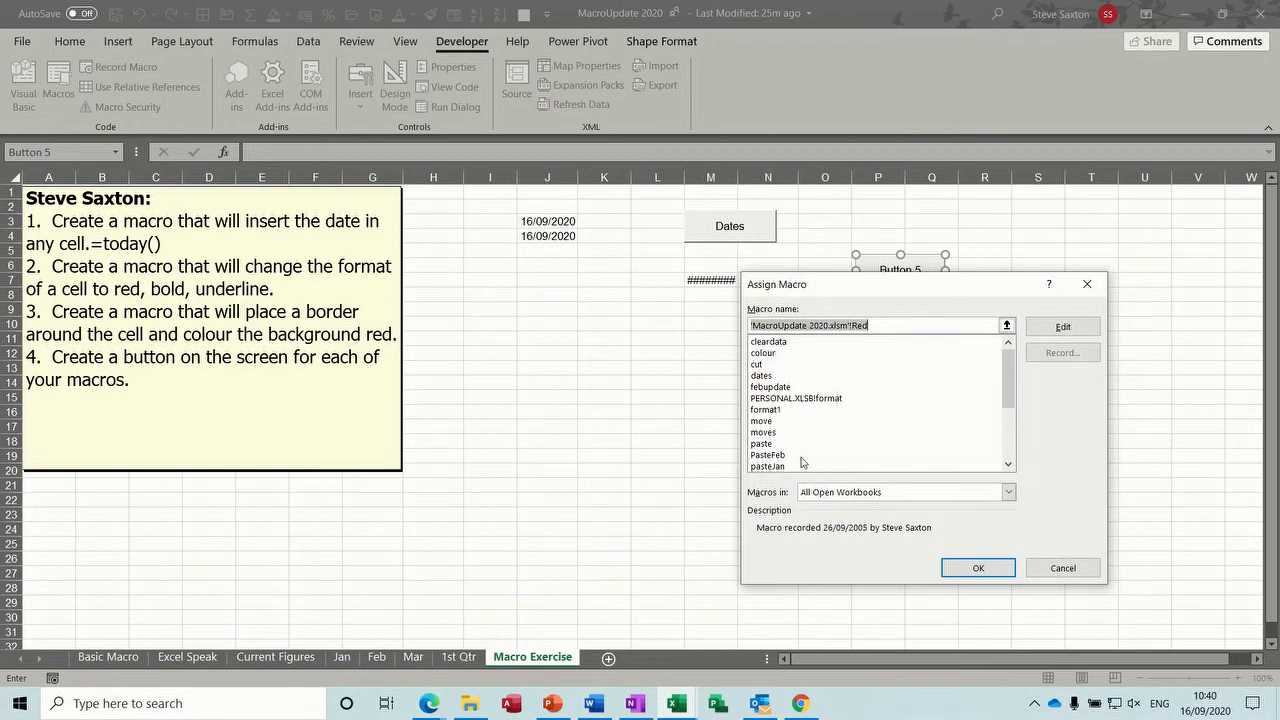
{"action": "key", "text": "Tab"}
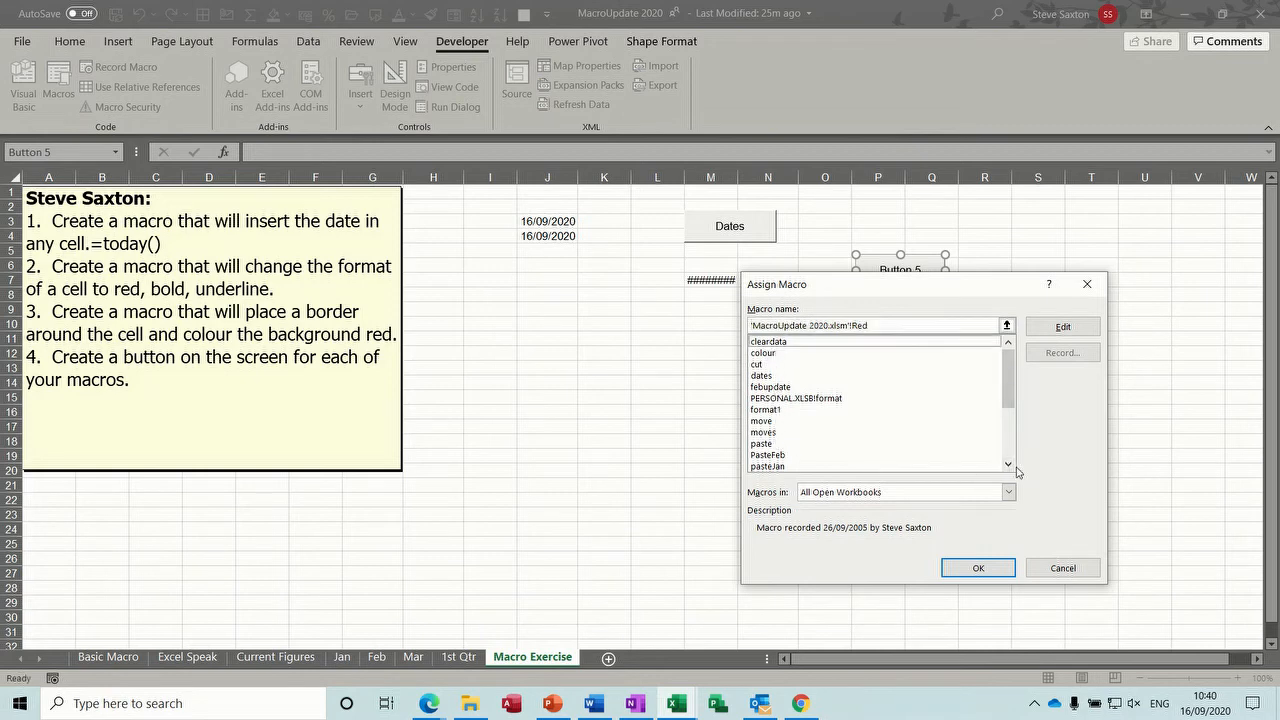
{"action": "left_click", "coordinate": [836, 409]}
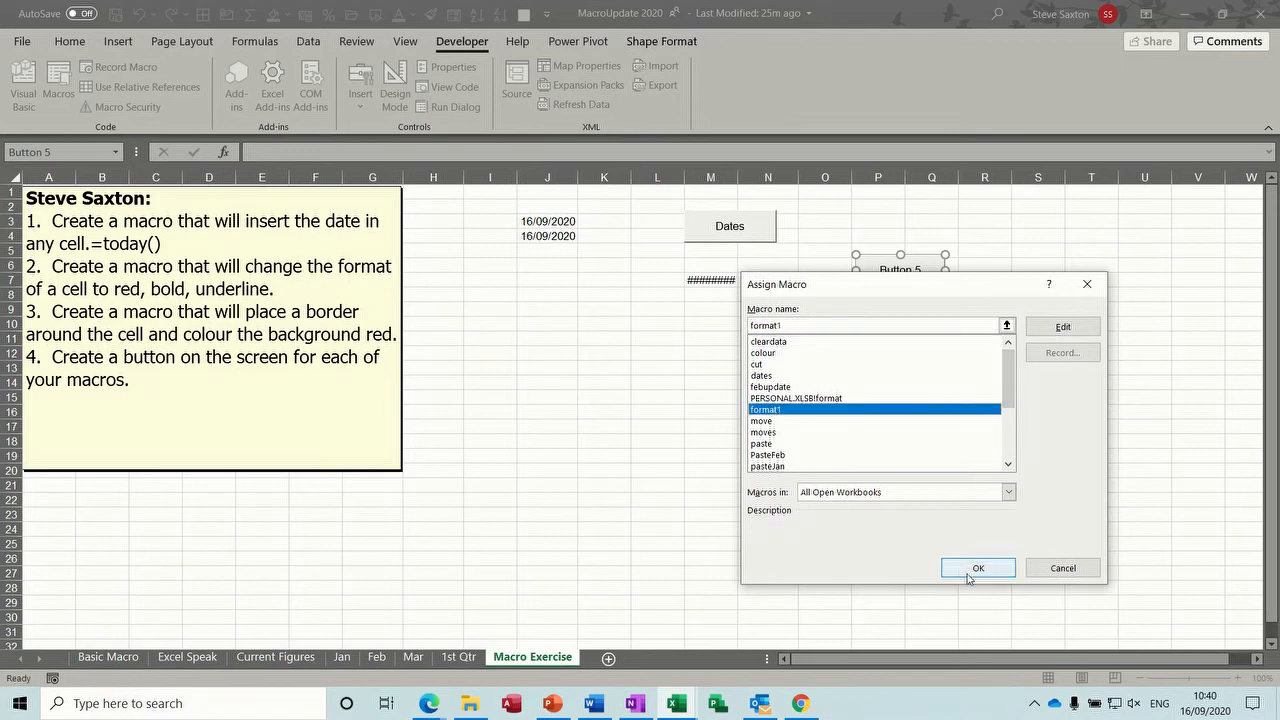
{"action": "left_click", "coordinate": [970, 570]}
- Run the reassigned button's format1 macro on cell P11 and enter the text fsfdsfdsf there
{"action": "left_click", "coordinate": [890, 339]}
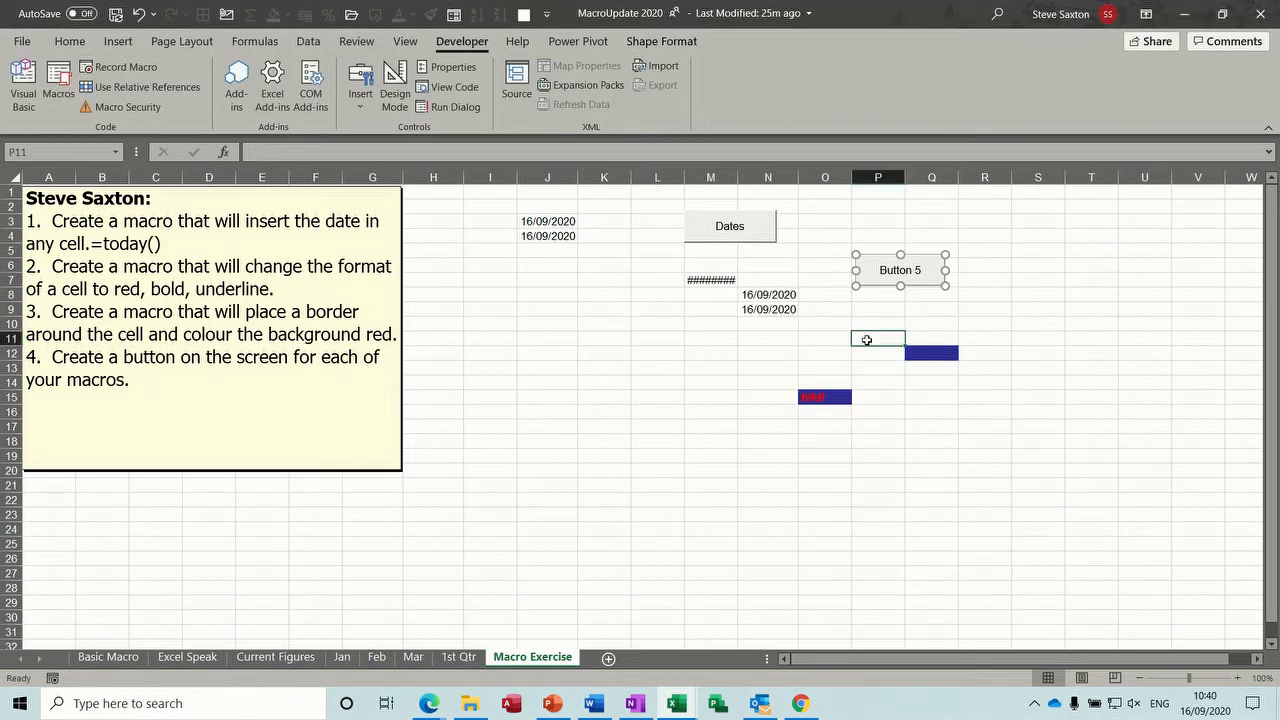
{"action": "left_click", "coordinate": [892, 268]}
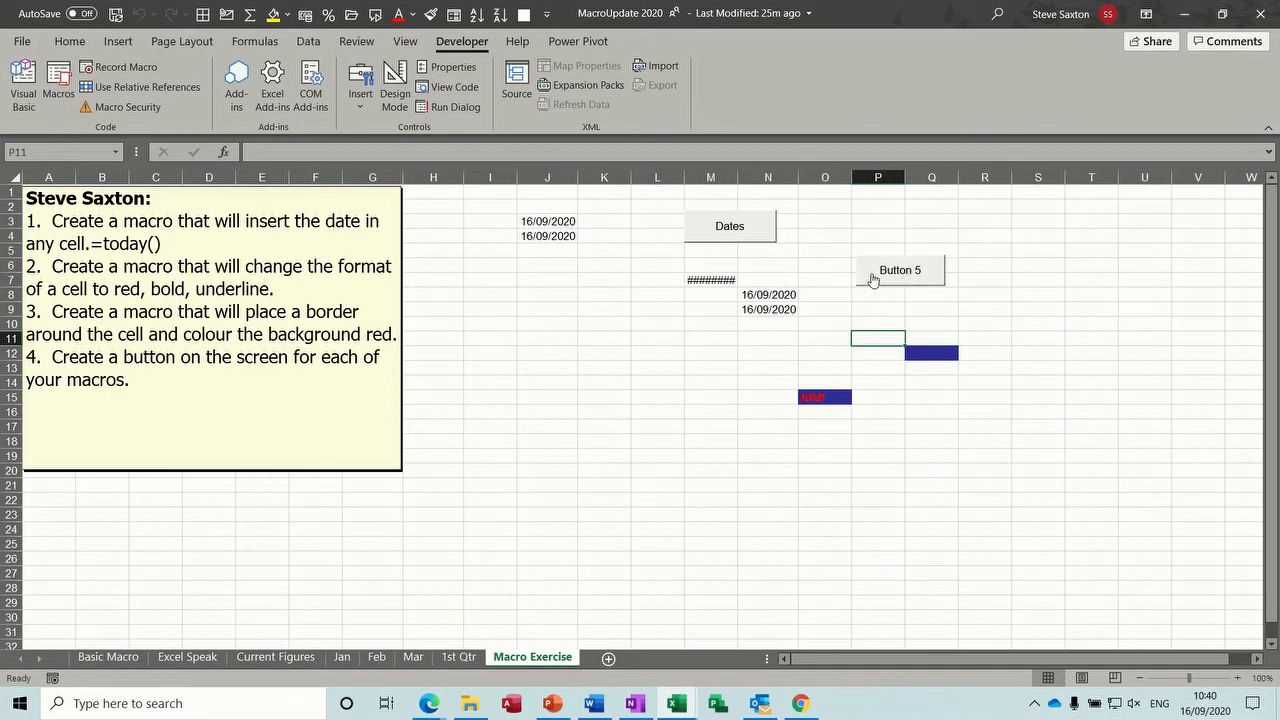
{"action": "type", "text": "fsfdsfdsf"}
{"action": "left_click", "coordinate": [880, 369]}
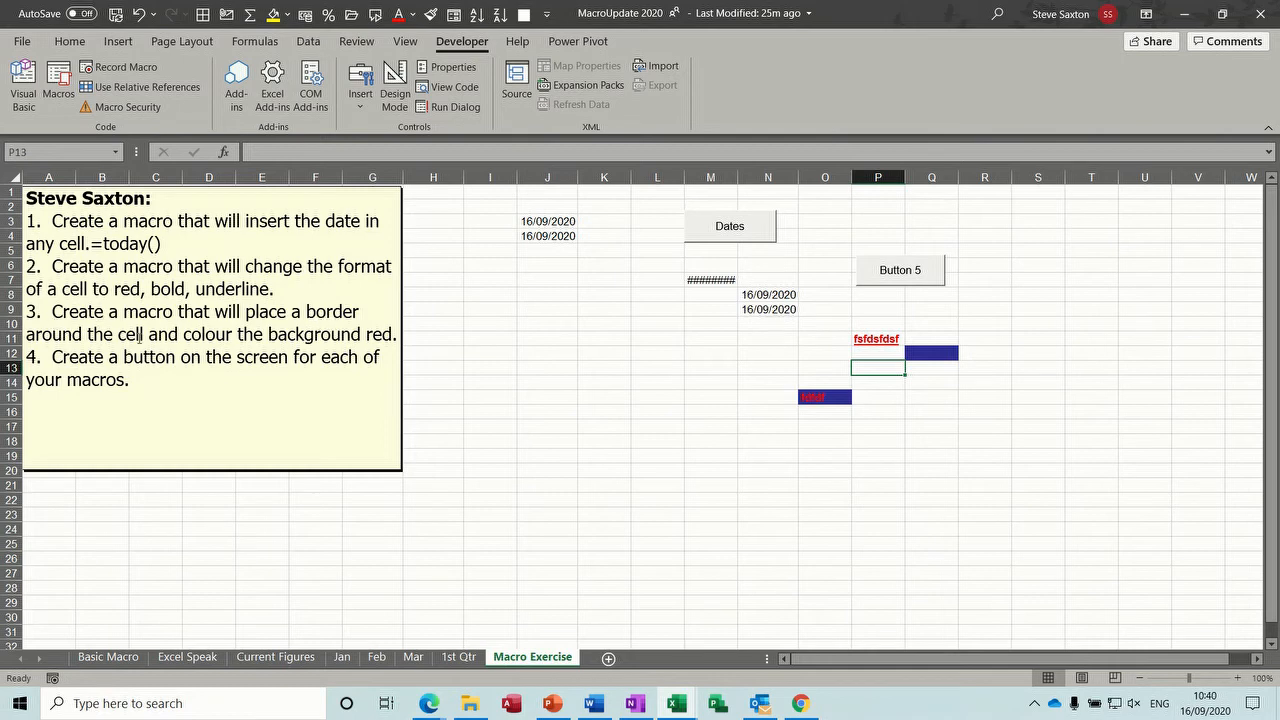
- Record a macro named borders in This Workbook that puts an outline border around cell K13, and stop the recording
{"action": "left_click", "coordinate": [608, 368]}
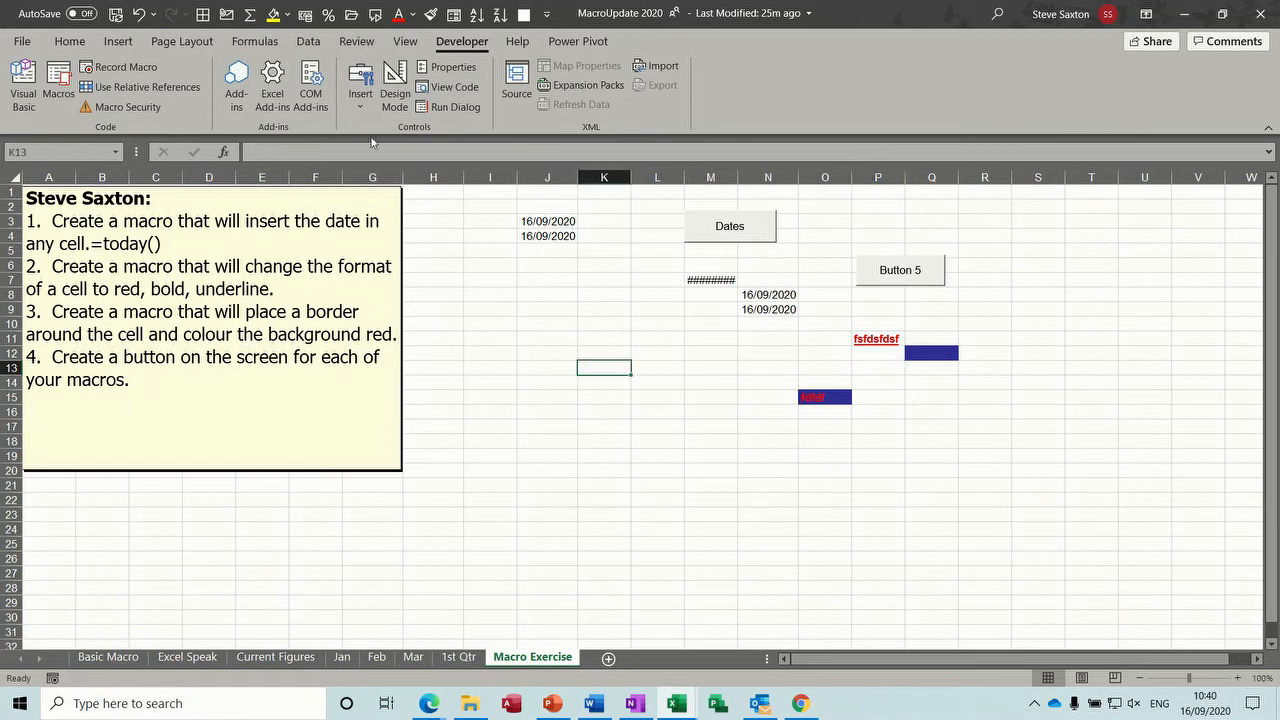
{"action": "left_click", "coordinate": [120, 67]}
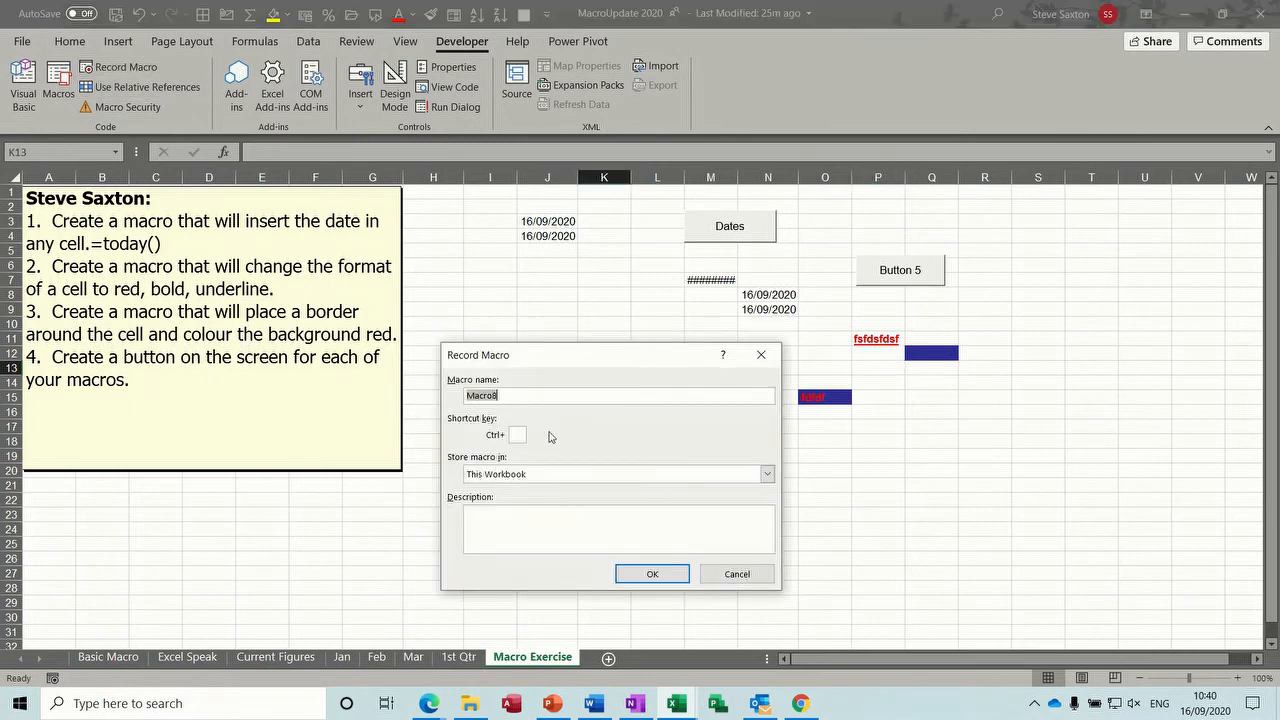
{"action": "type", "text": "borders"}
{"action": "left_click", "coordinate": [651, 572]}
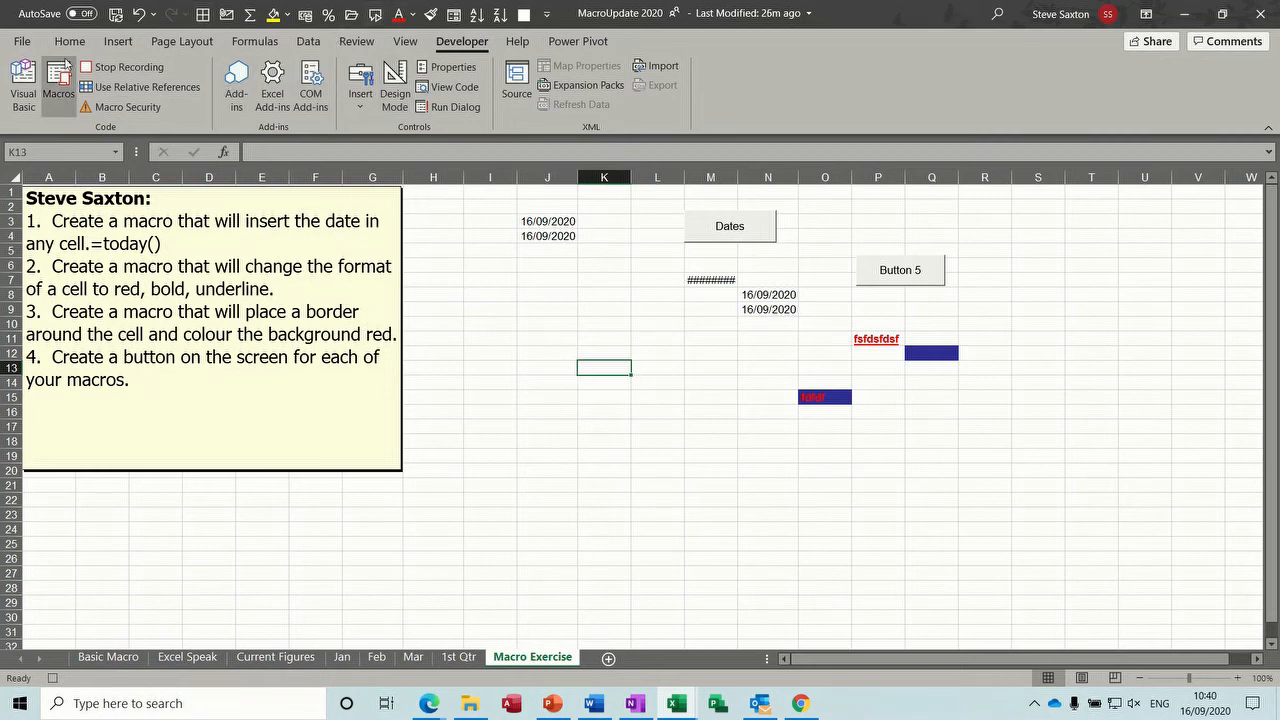
{"action": "left_click", "coordinate": [109, 68]}
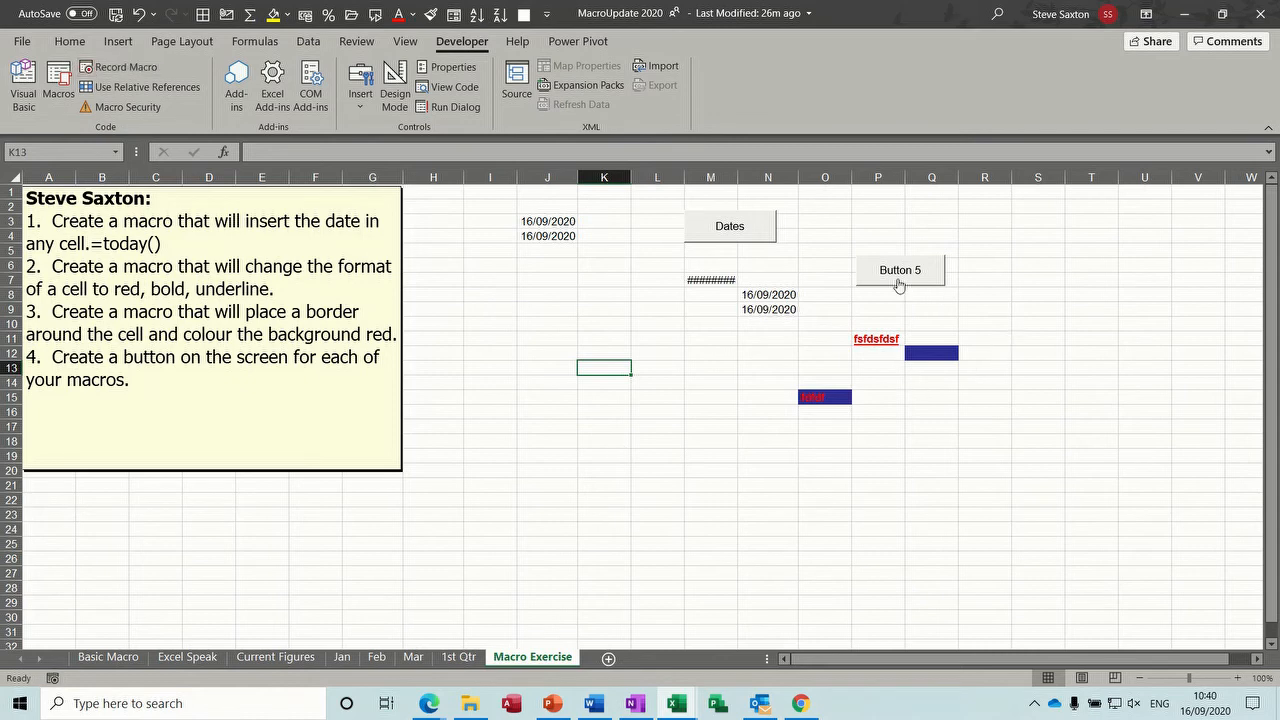
- Assign the borders macro to Button 5 in place of its current macro
{"action": "right_click", "coordinate": [901, 285]}
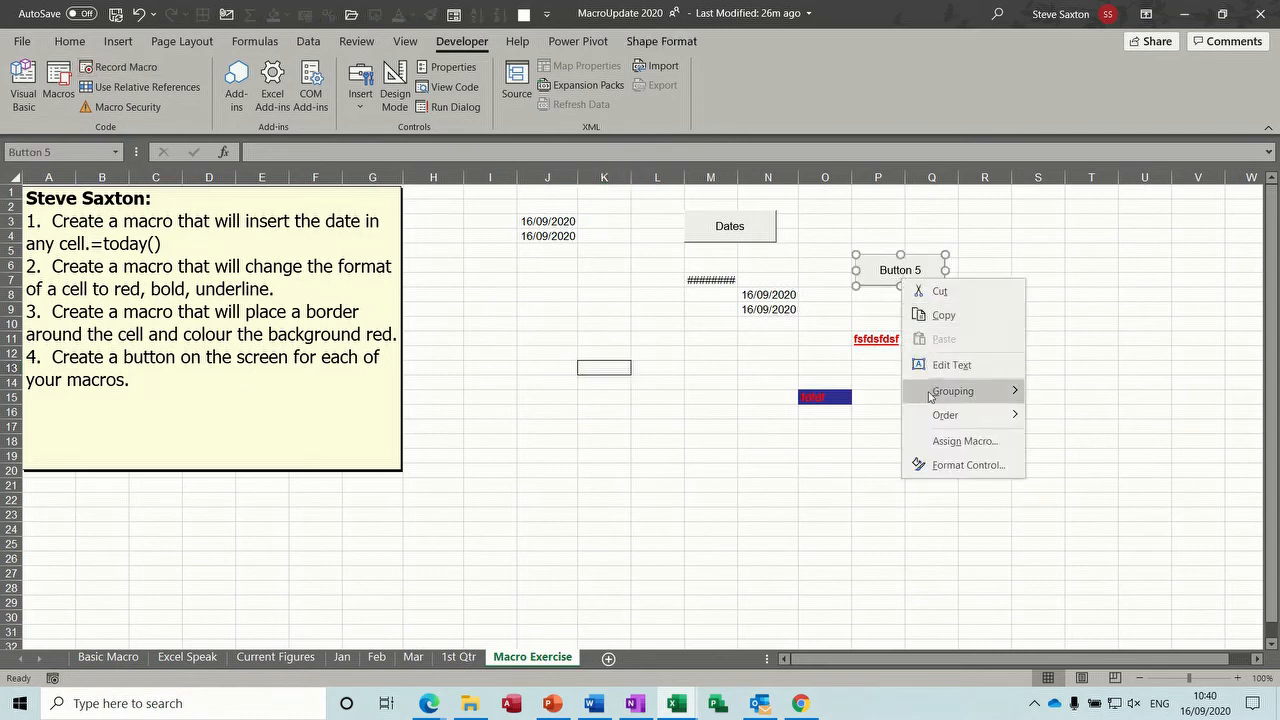
{"action": "left_click", "coordinate": [962, 441]}
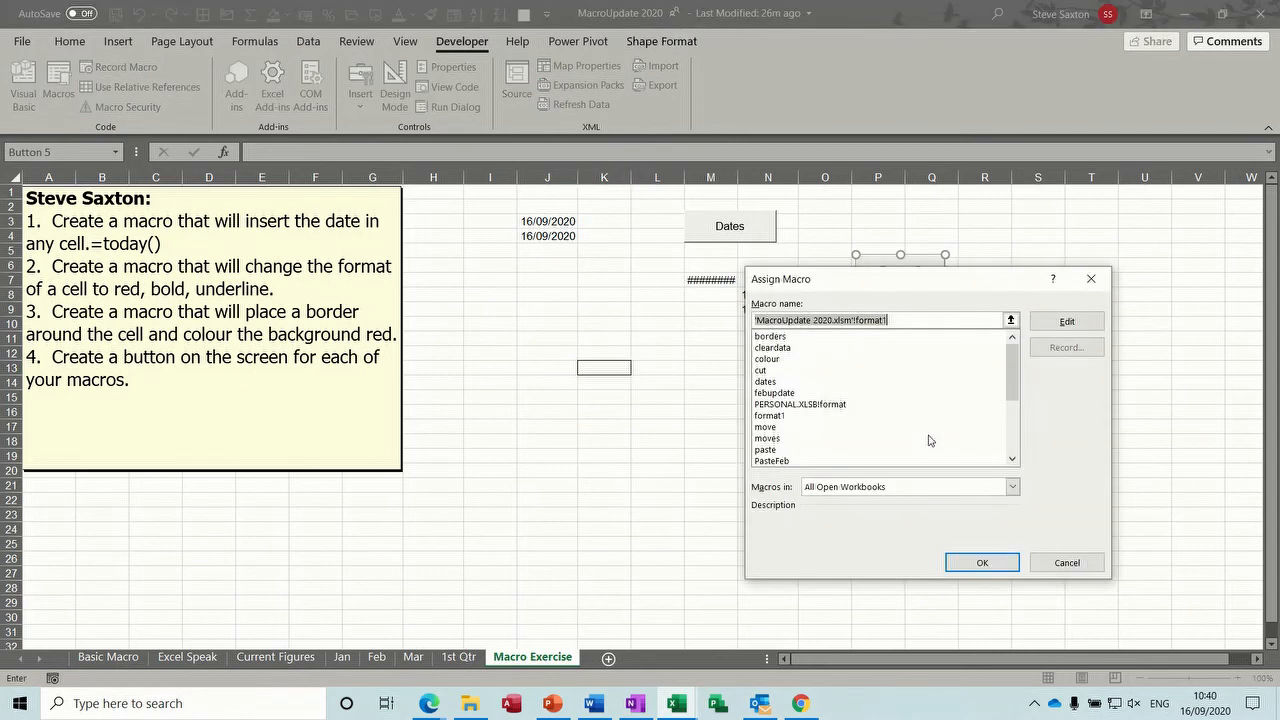
{"action": "left_click", "coordinate": [779, 338]}
{"action": "left_click", "coordinate": [962, 563]}
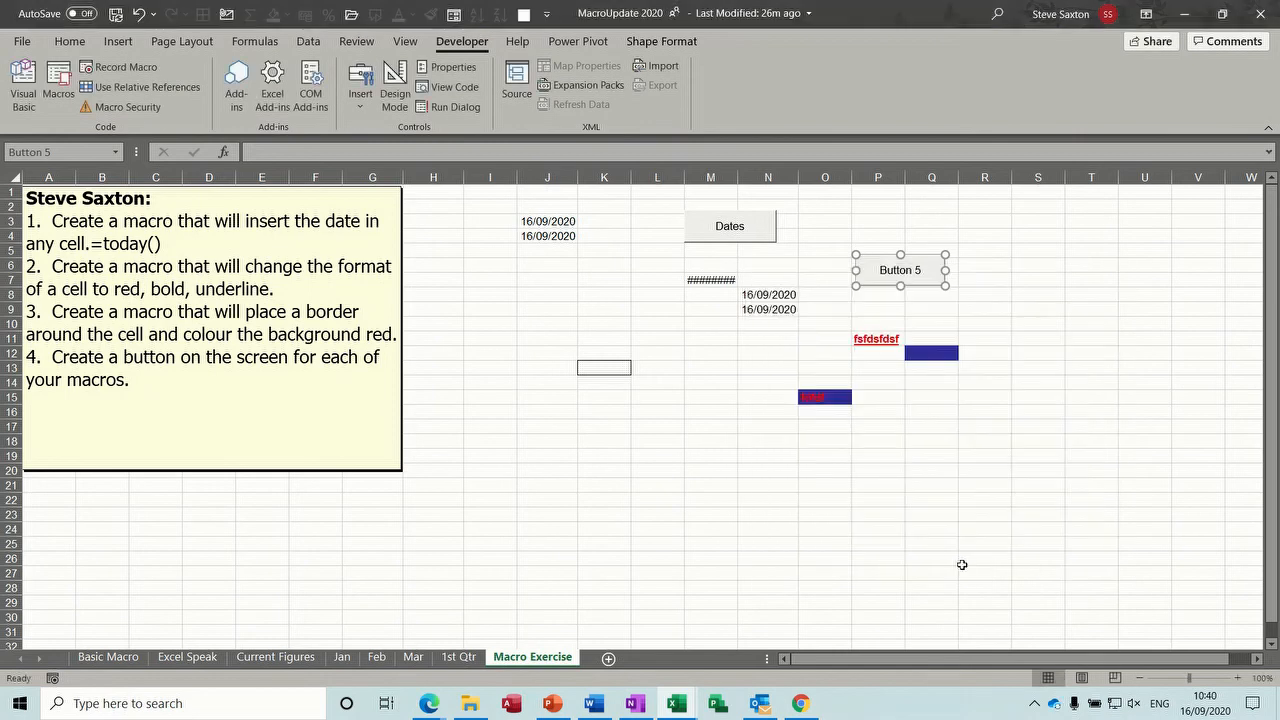
- Run Button 5's borders macro on cells Q9 and R13, and enter the text dfdfdf in R13
{"action": "left_click", "coordinate": [920, 310]}
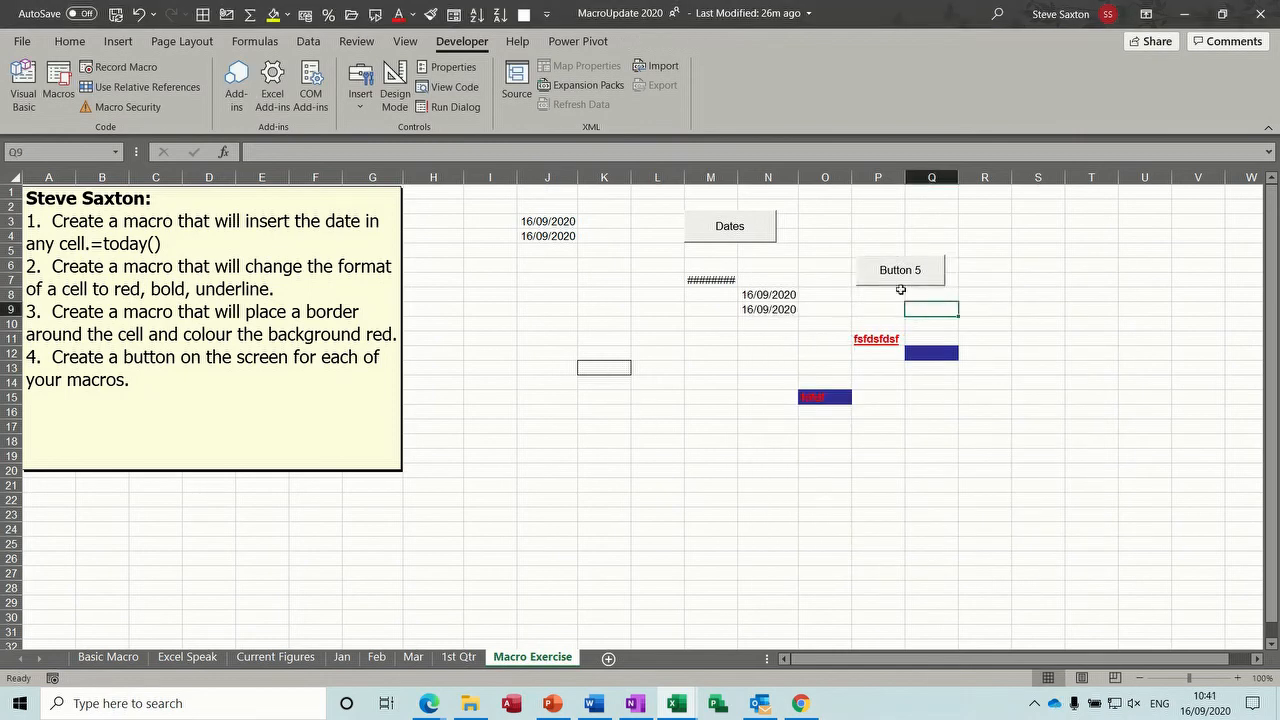
{"action": "left_click", "coordinate": [888, 283]}
{"action": "left_click", "coordinate": [990, 366]}
{"action": "left_click", "coordinate": [914, 280]}
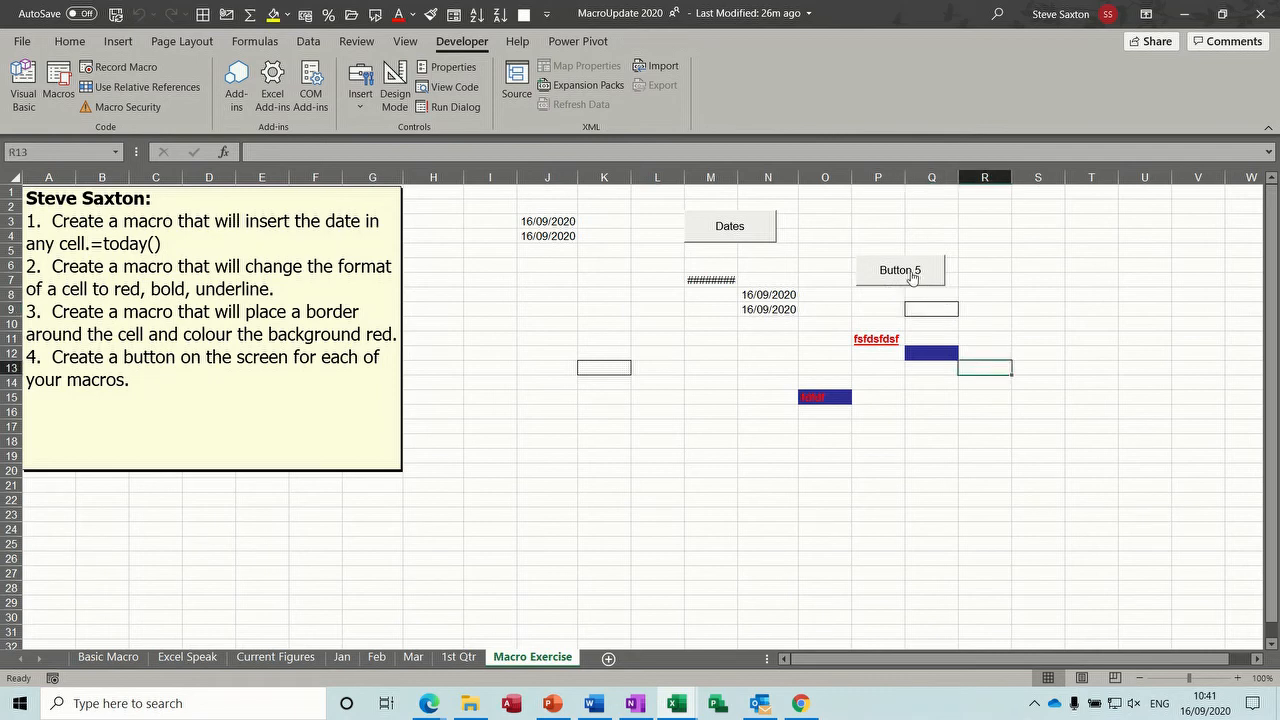
{"action": "type", "text": "dfdfdf"}
{"action": "left_click", "coordinate": [921, 415]}
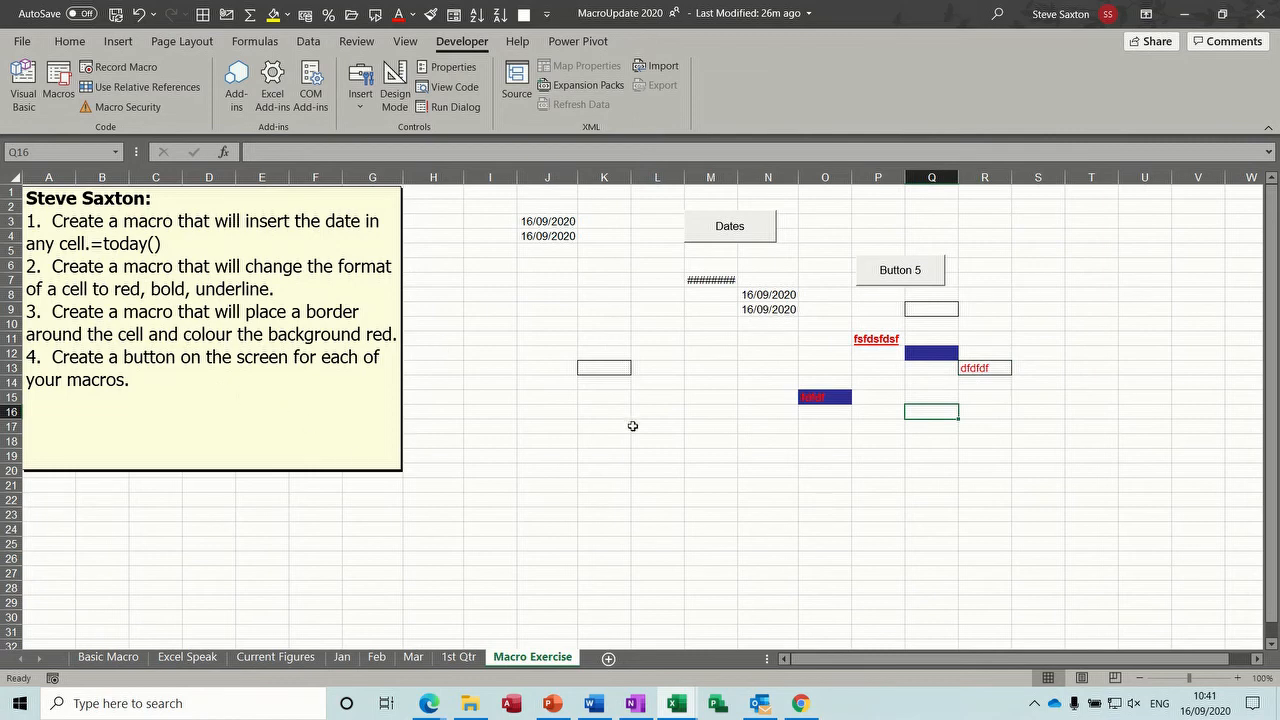
- Open the Visual Basic editor to examine the sheet and range selection lines of the qtr1 macro in Module2, and close the editor
{"action": "left_click", "coordinate": [665, 423]}
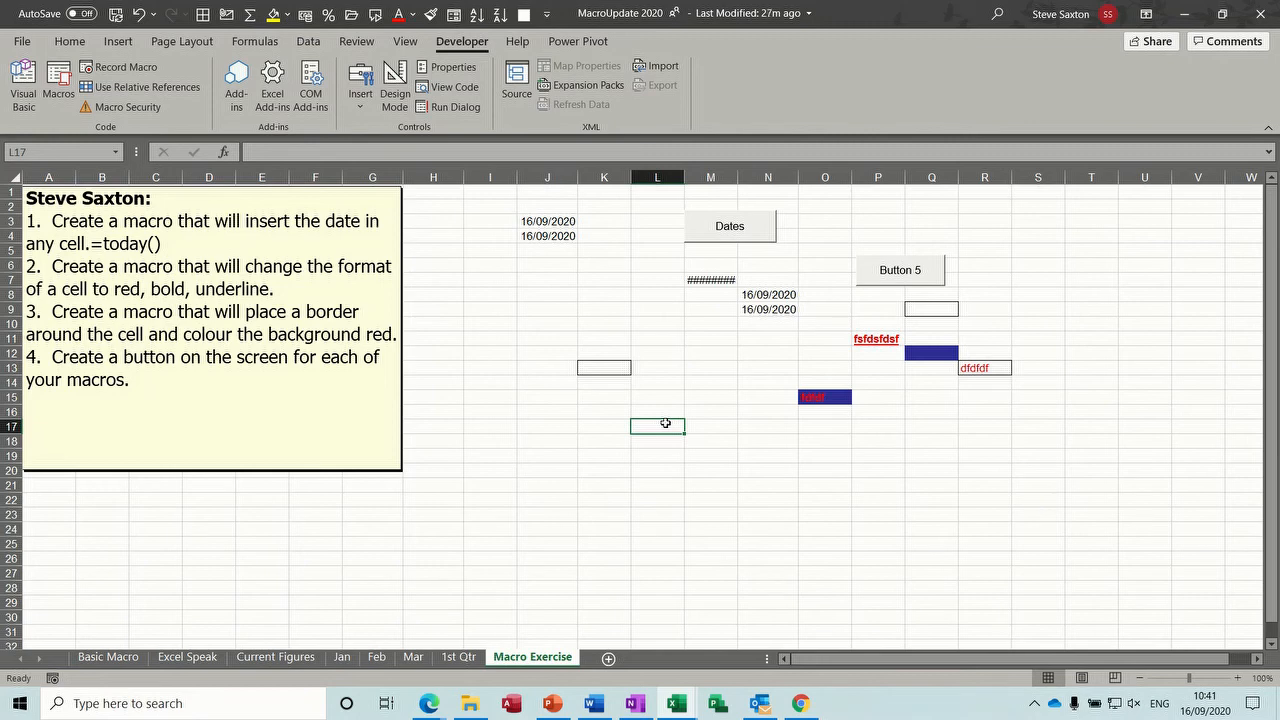
{"action": "key", "text": "alt+F11"}
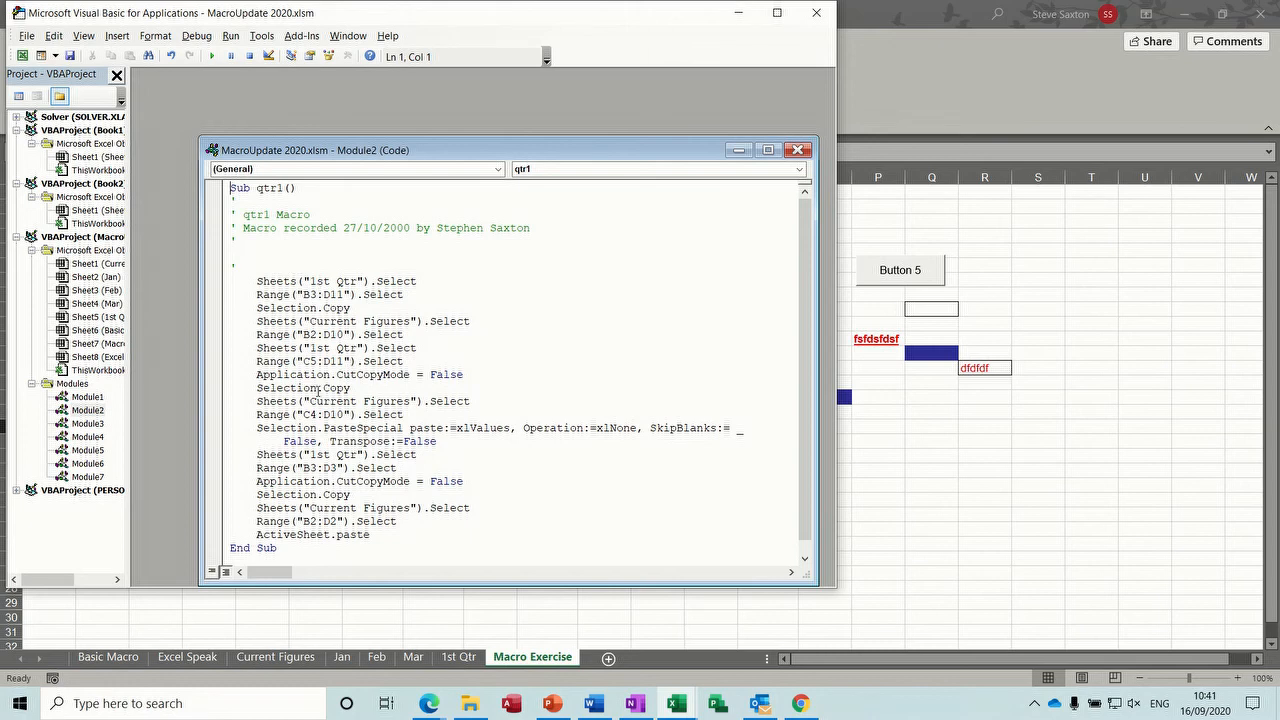
{"action": "left_click", "coordinate": [229, 334]}
{"action": "left_click", "coordinate": [229, 334]}
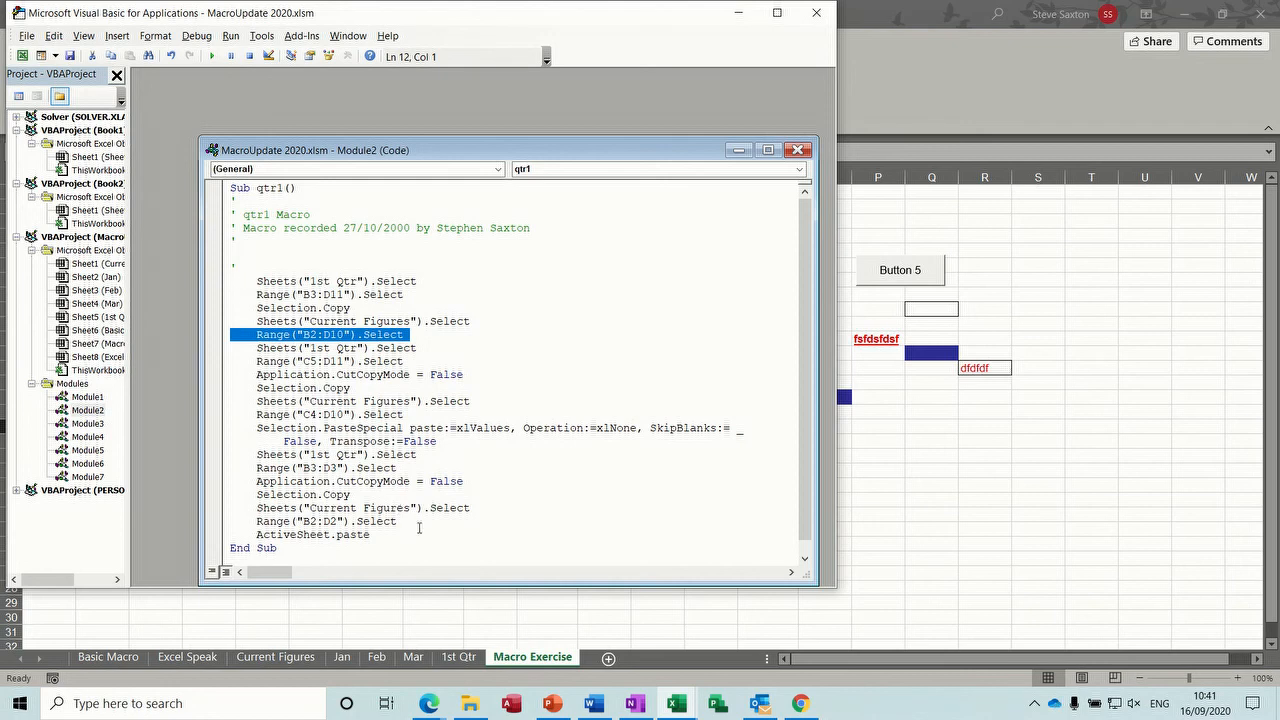
{"action": "left_click", "coordinate": [266, 281]}
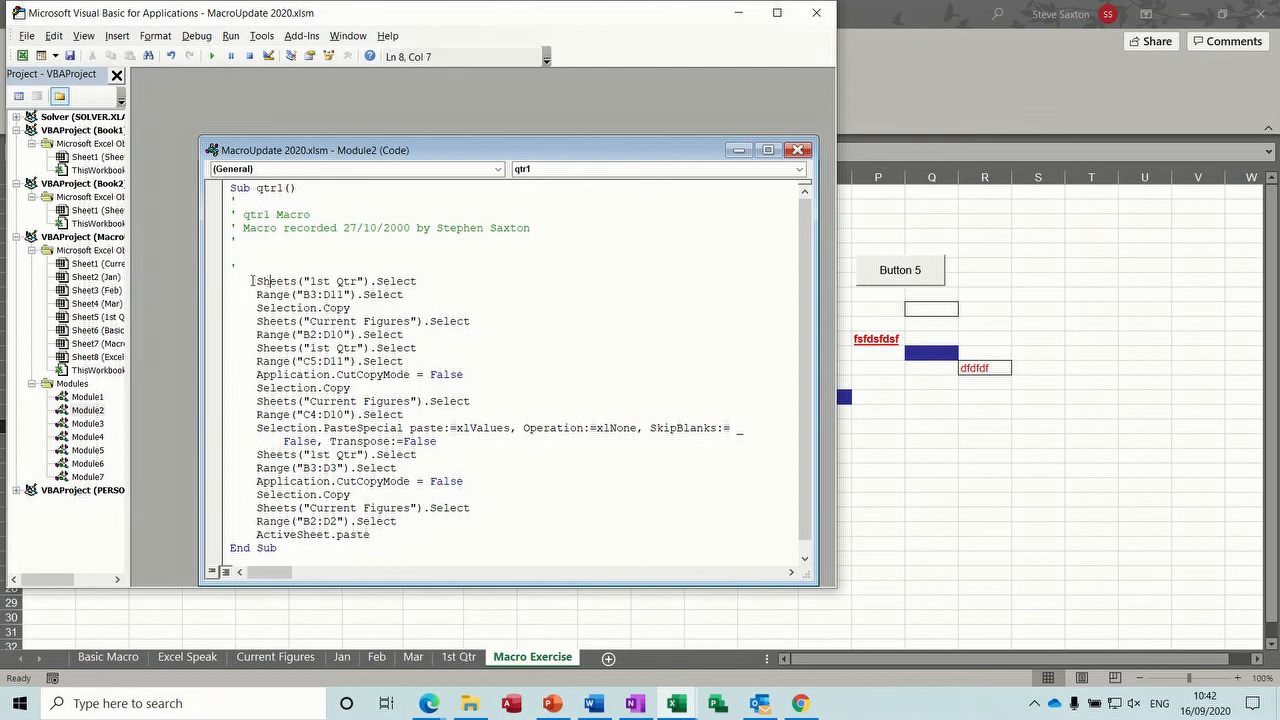
{"action": "left_click_drag", "start_coordinate": [243, 281], "coordinate": [421, 284]}
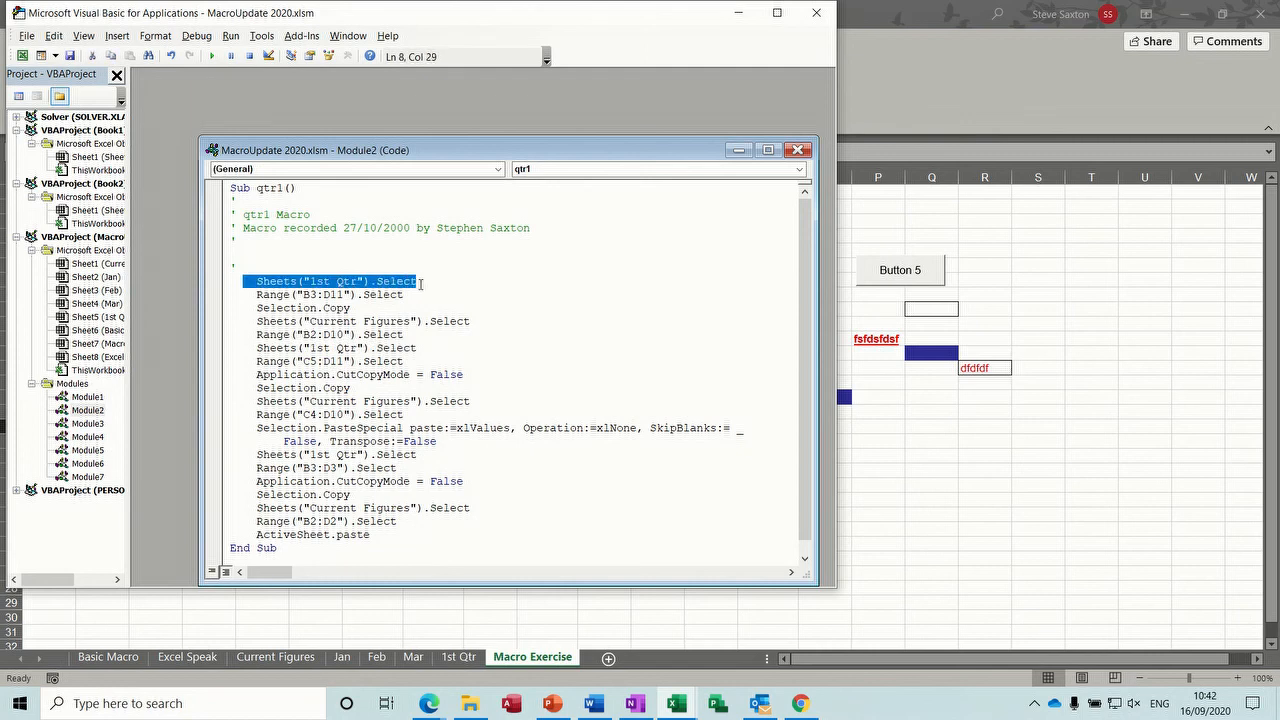
{"action": "left_click", "coordinate": [352, 312]}
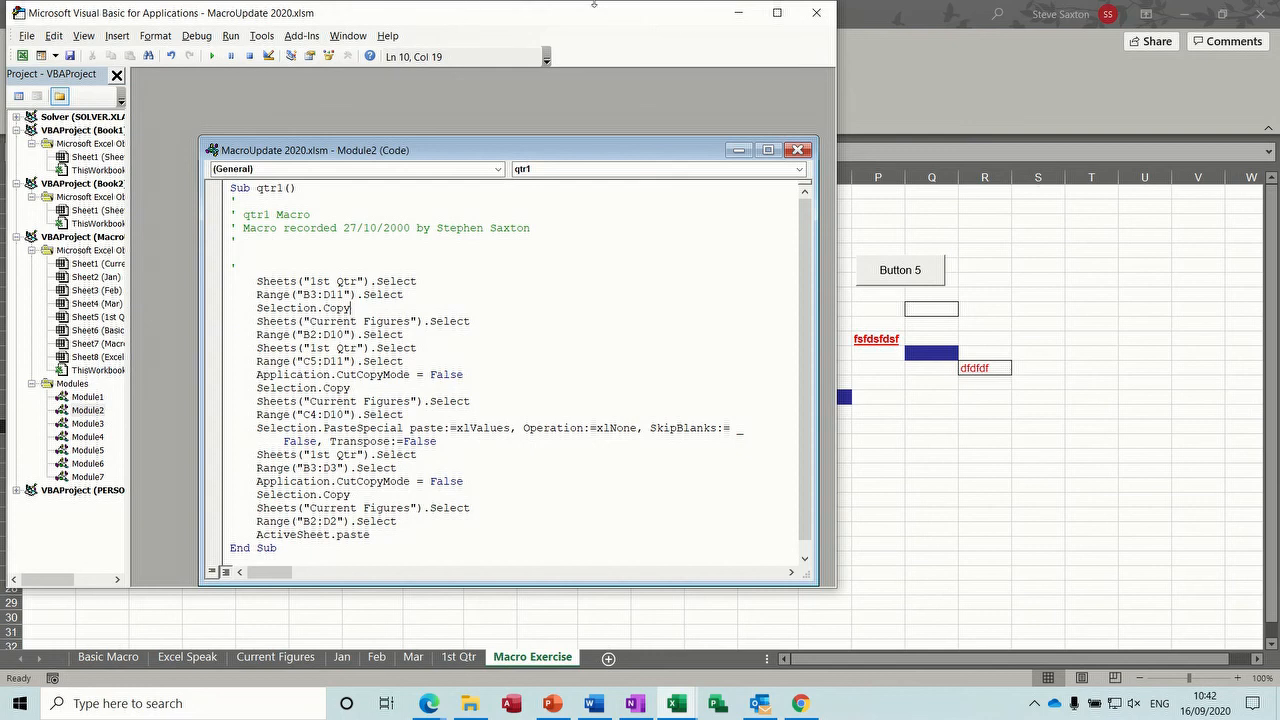
{"action": "left_click", "coordinate": [816, 12]}
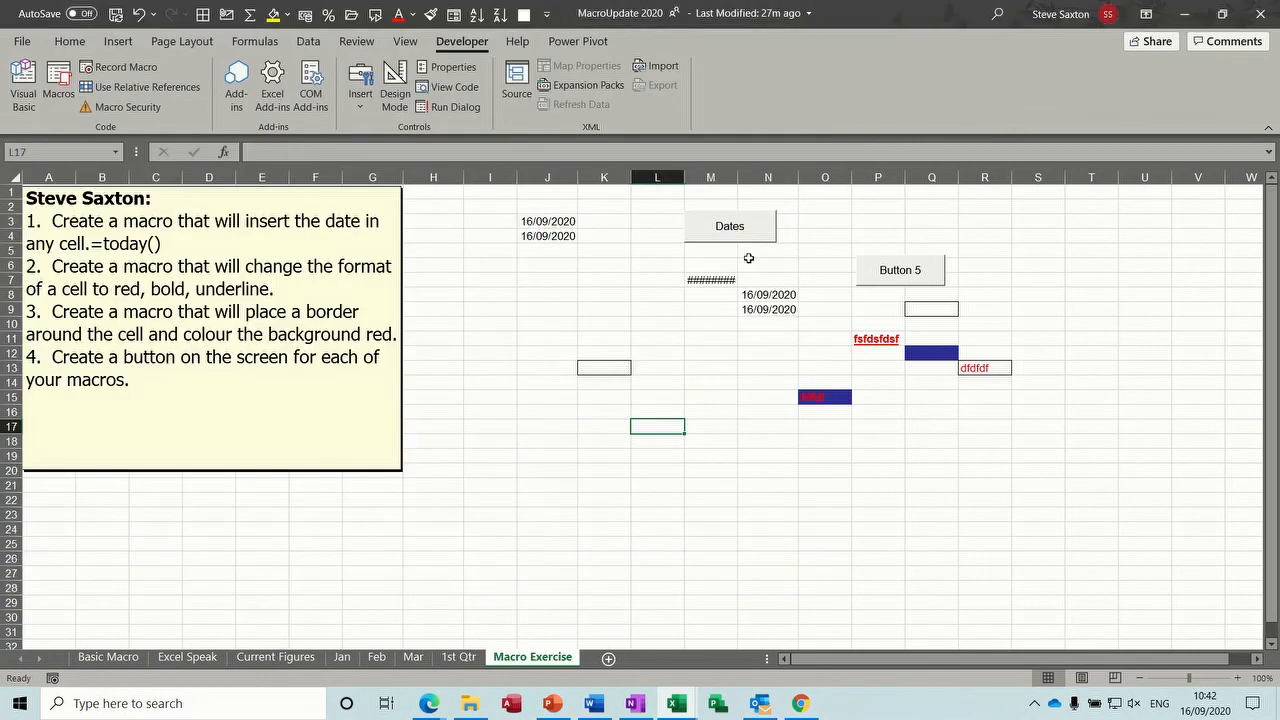
- Save the MacroUpdate 2020 workbook under its existing name
{"action": "left_click", "coordinate": [512, 281]}
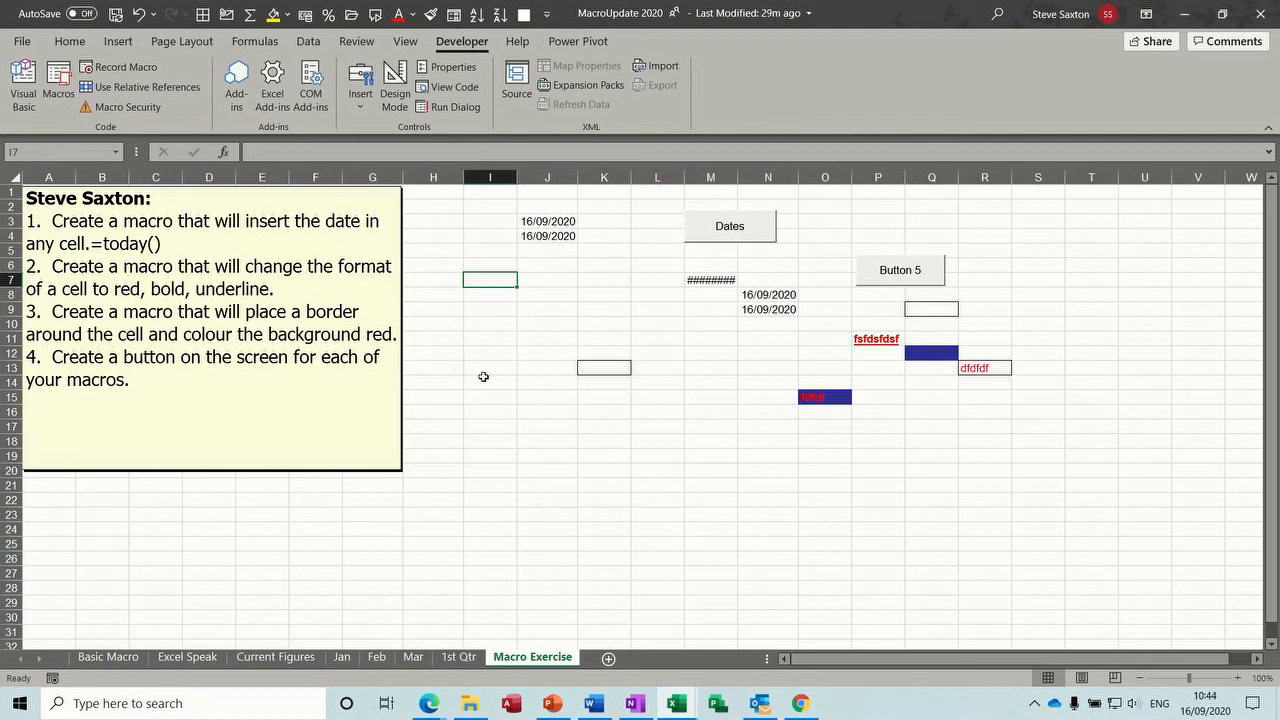
{"action": "left_click", "coordinate": [484, 312]}
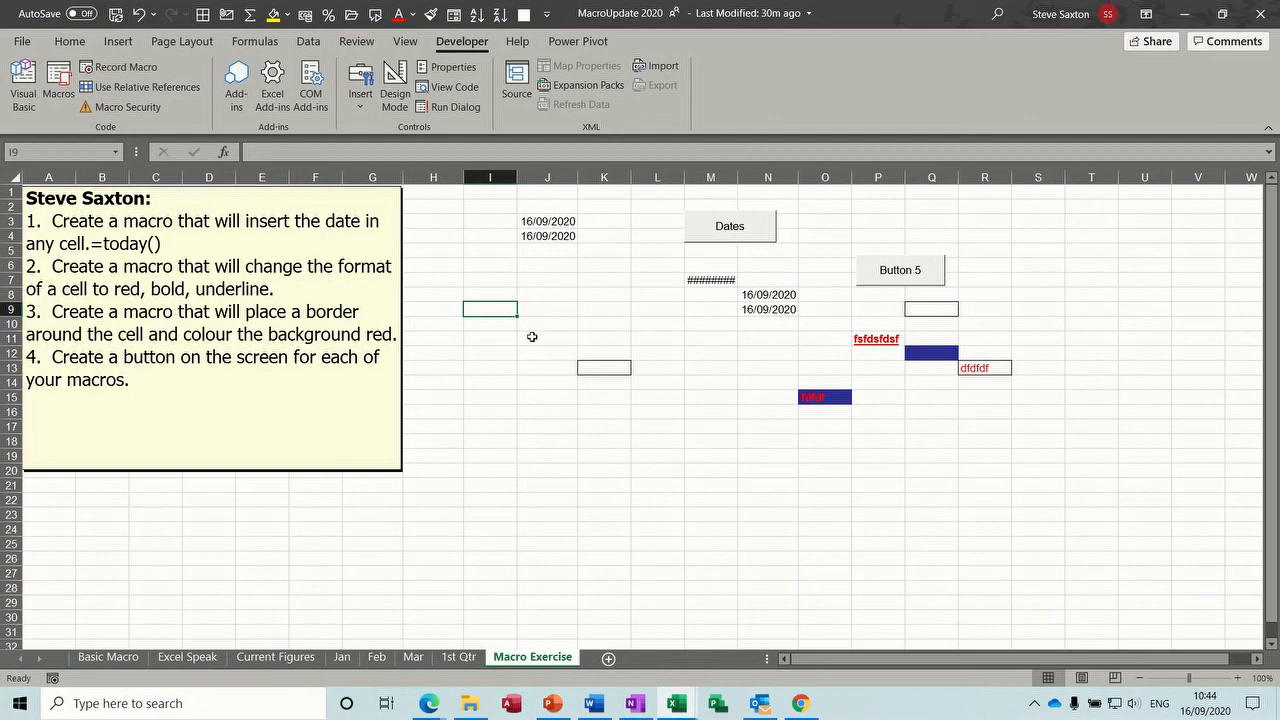
{"action": "left_click", "coordinate": [26, 44]}
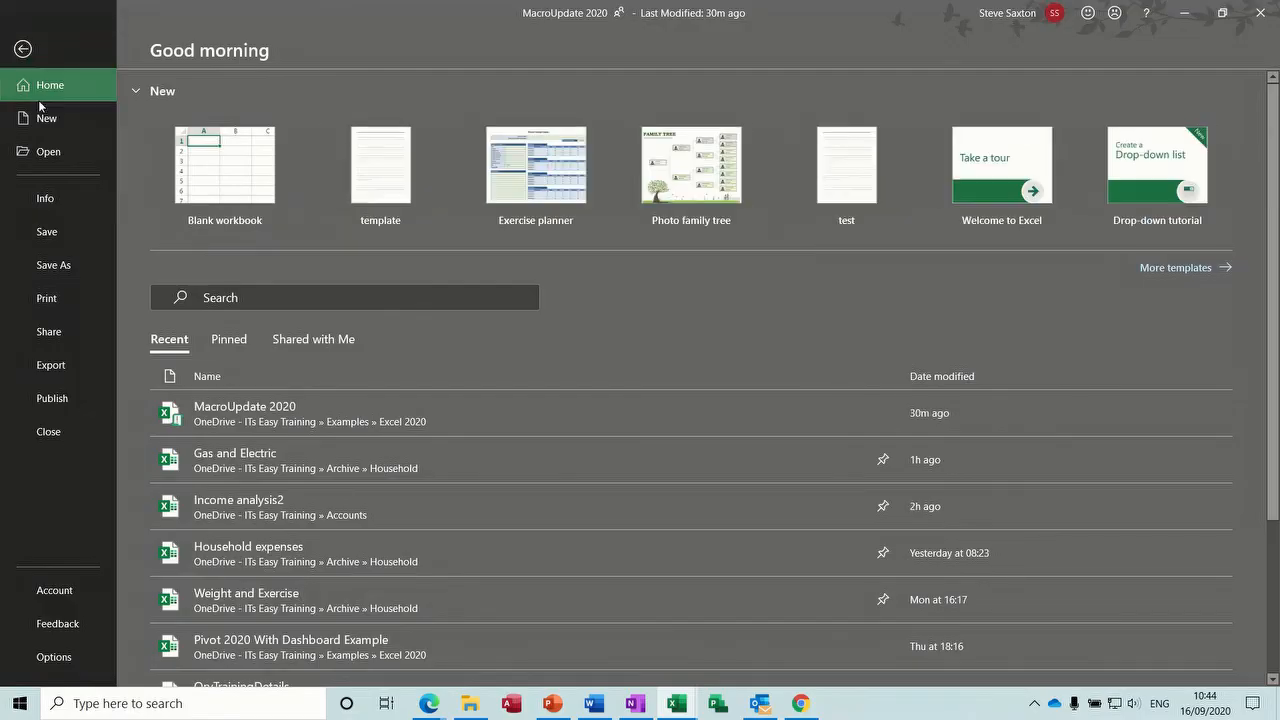
{"action": "left_click", "coordinate": [58, 232]}
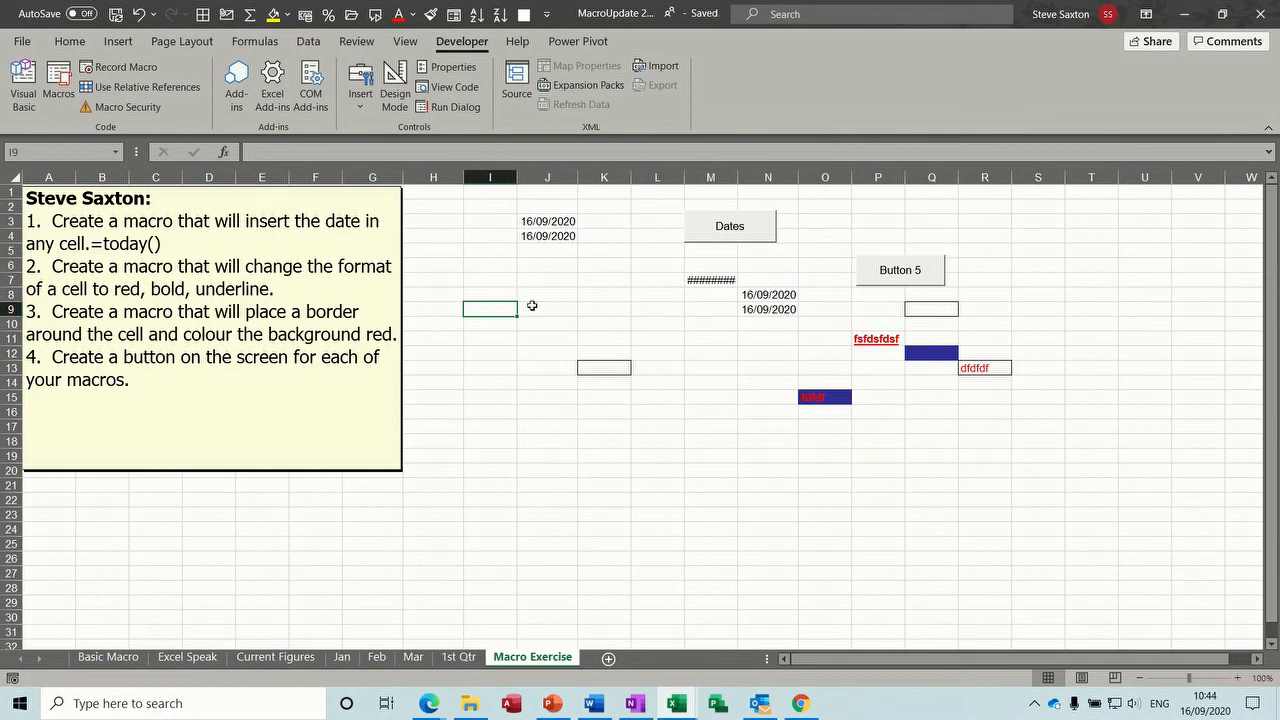
- Examine the file types offered for saving a copy of the workbook, and return to the sheet without saving
{"action": "left_click", "coordinate": [26, 44]}
{"action": "left_click", "coordinate": [60, 265]}
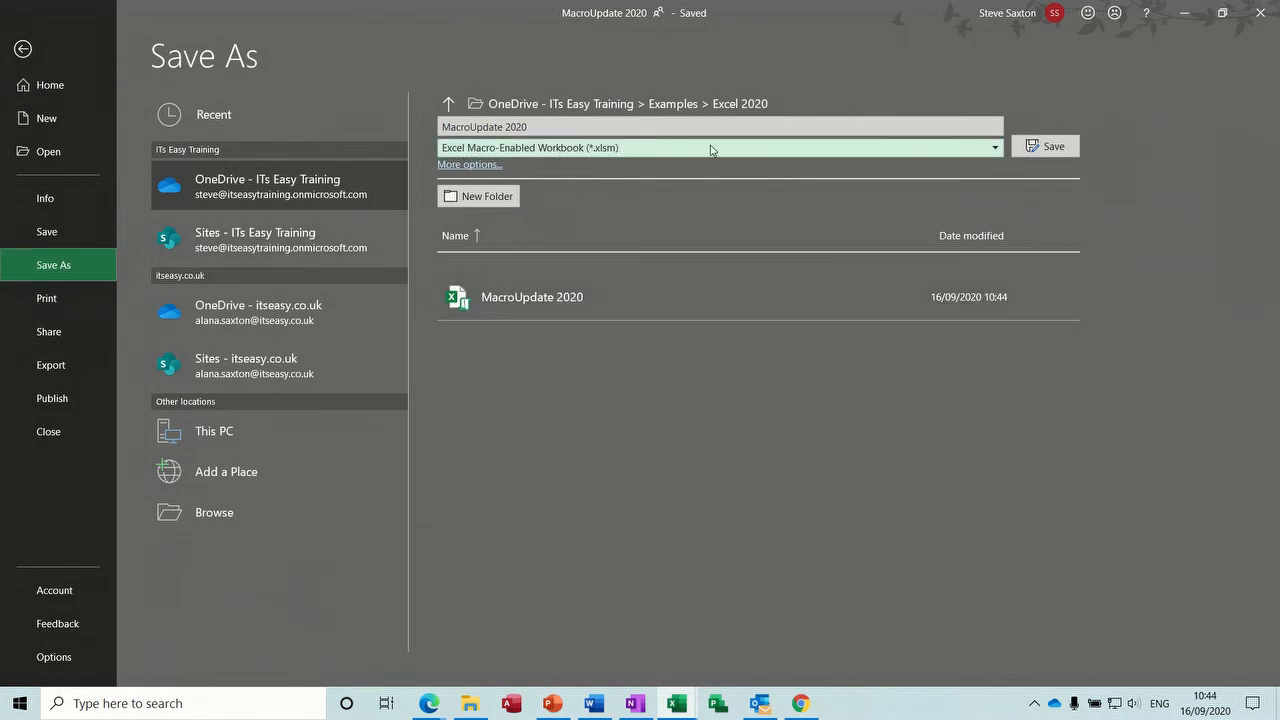
{"action": "left_click", "coordinate": [995, 150]}
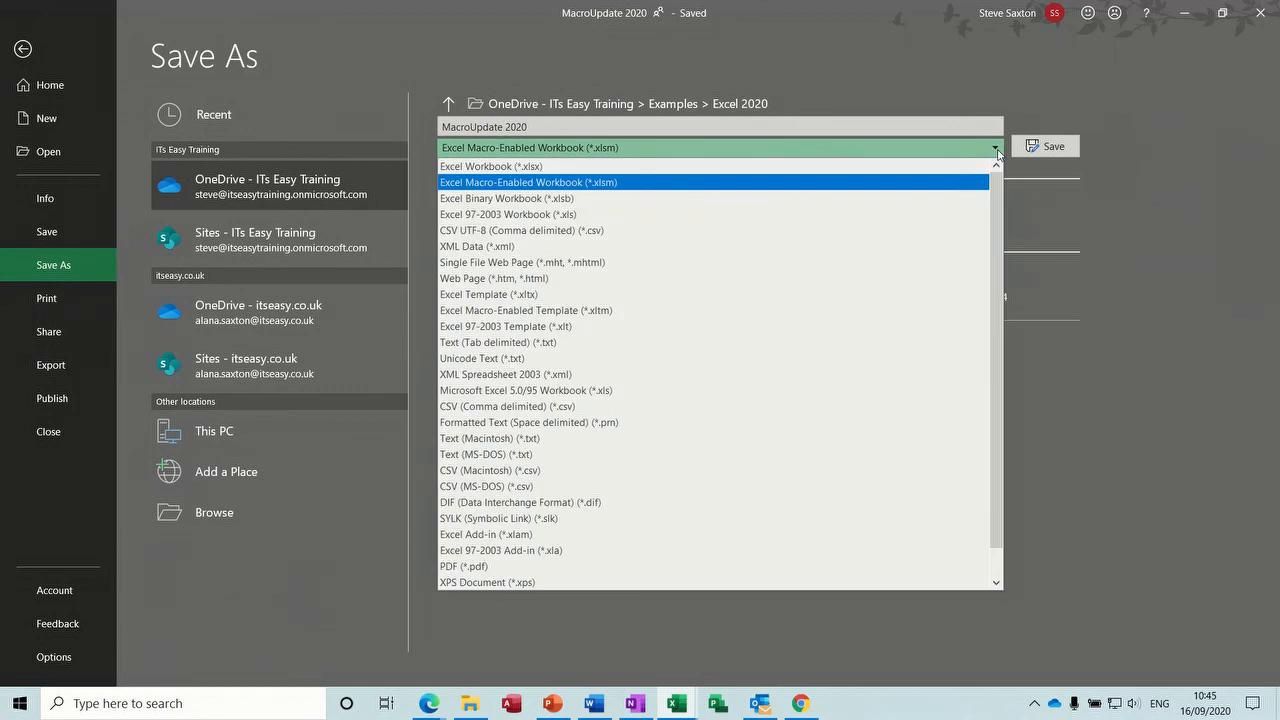
{"action": "left_click", "coordinate": [997, 152]}
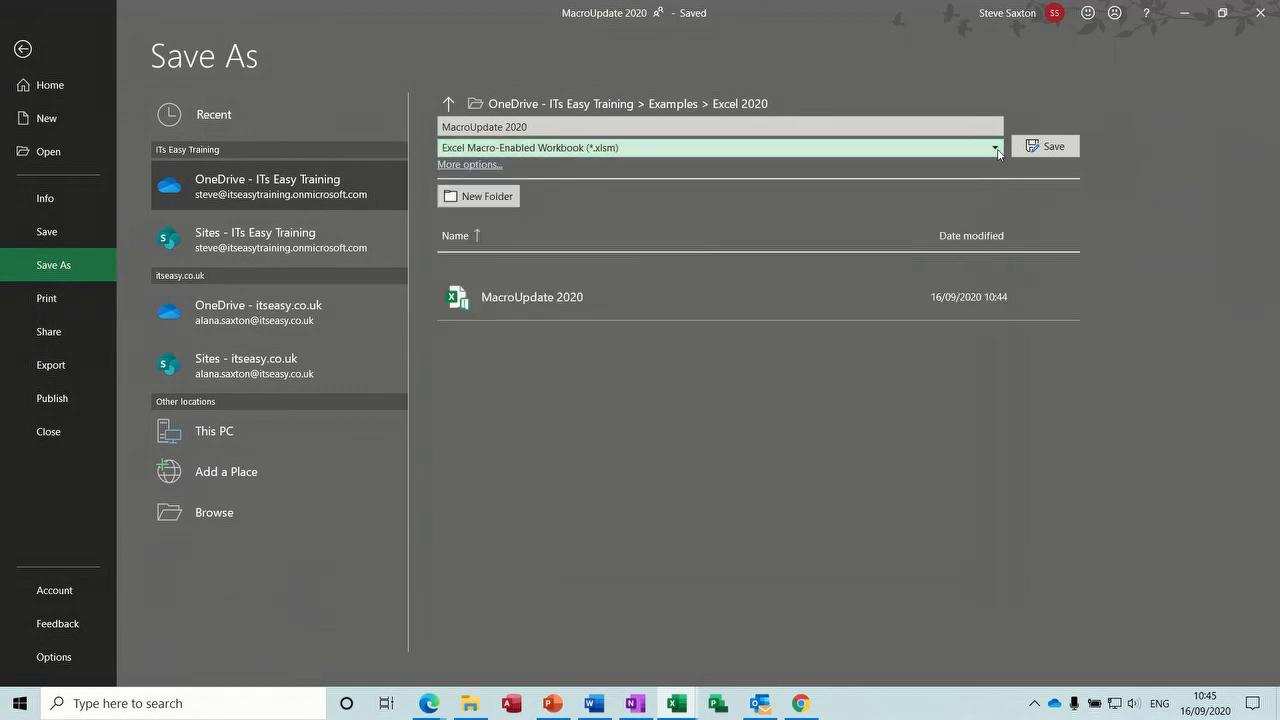
{"action": "left_click", "coordinate": [32, 64]}
{"action": "left_click", "coordinate": [523, 411]}
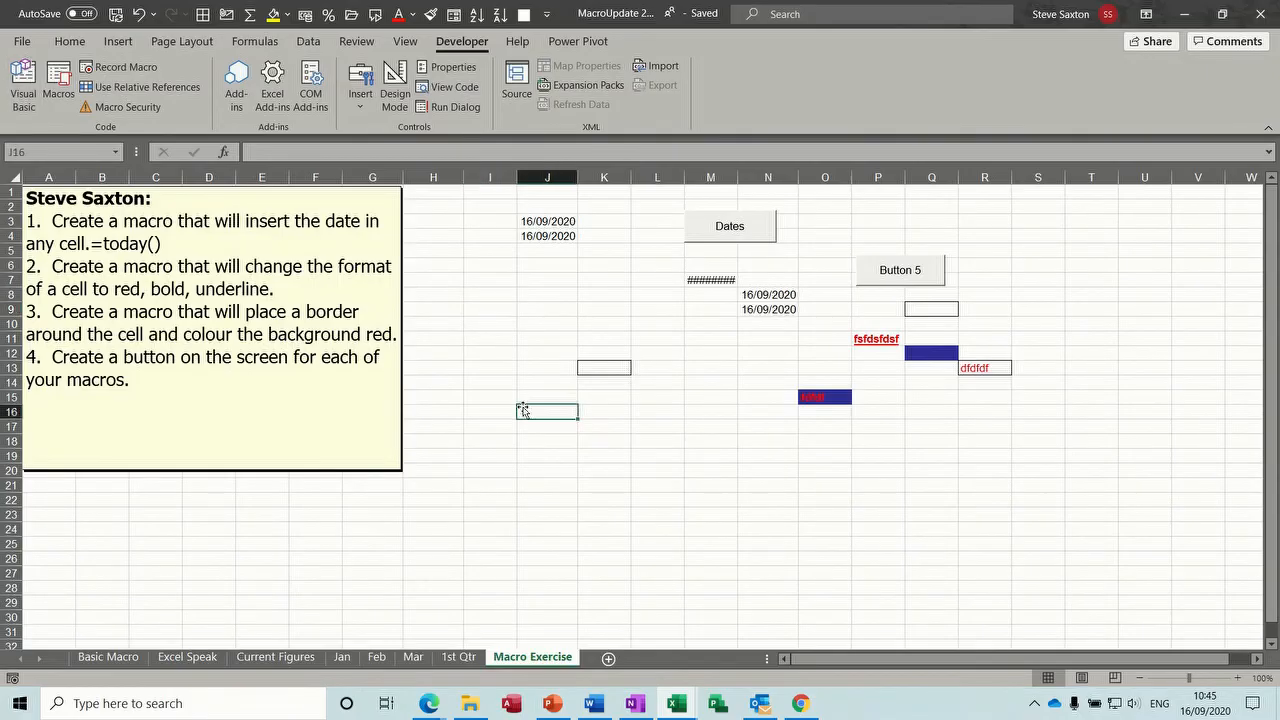